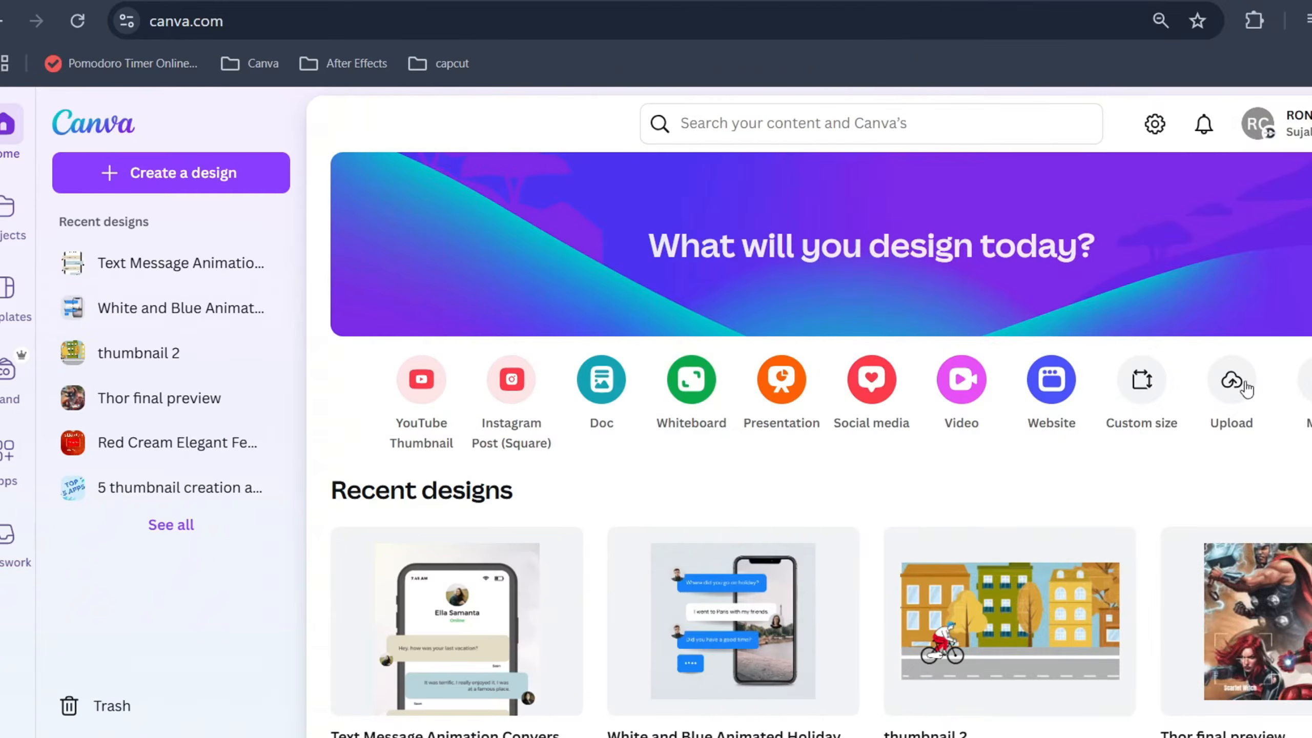
Create a blank square Instagram post design and set its page background to black
left_click(873, 377)
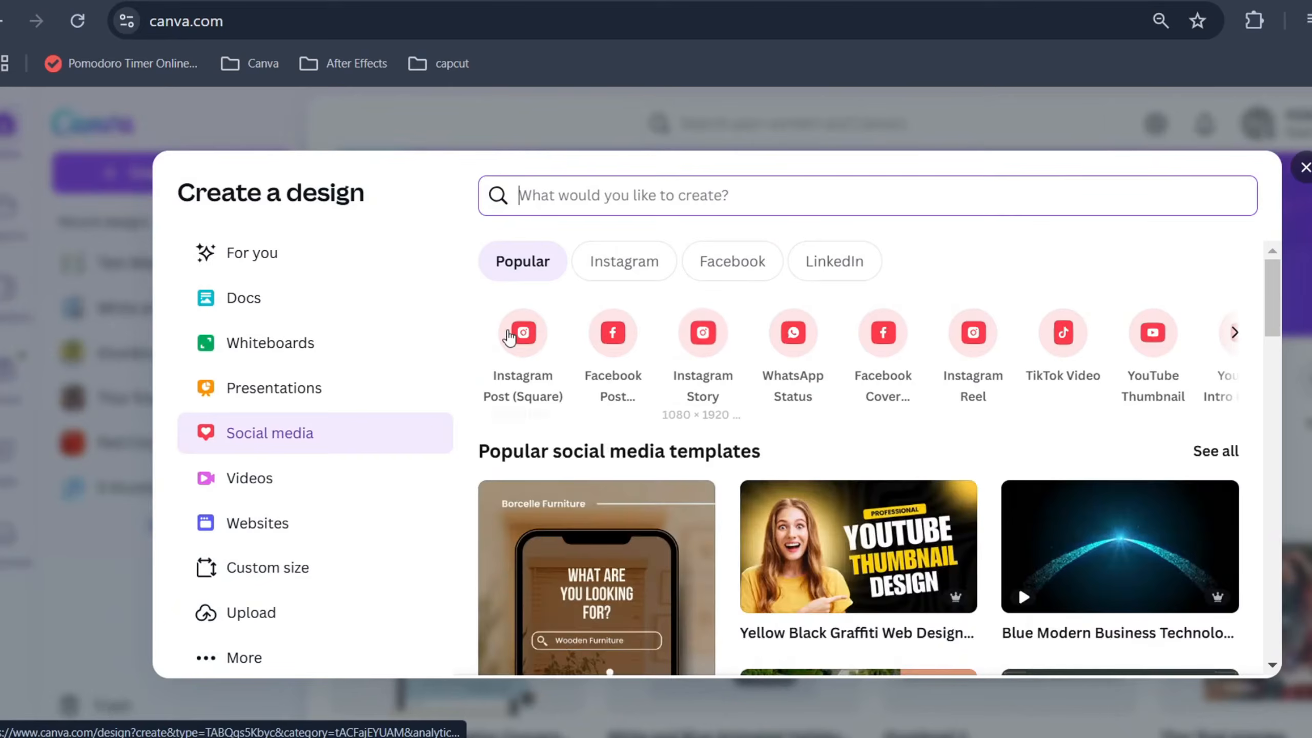
left_click(518, 334)
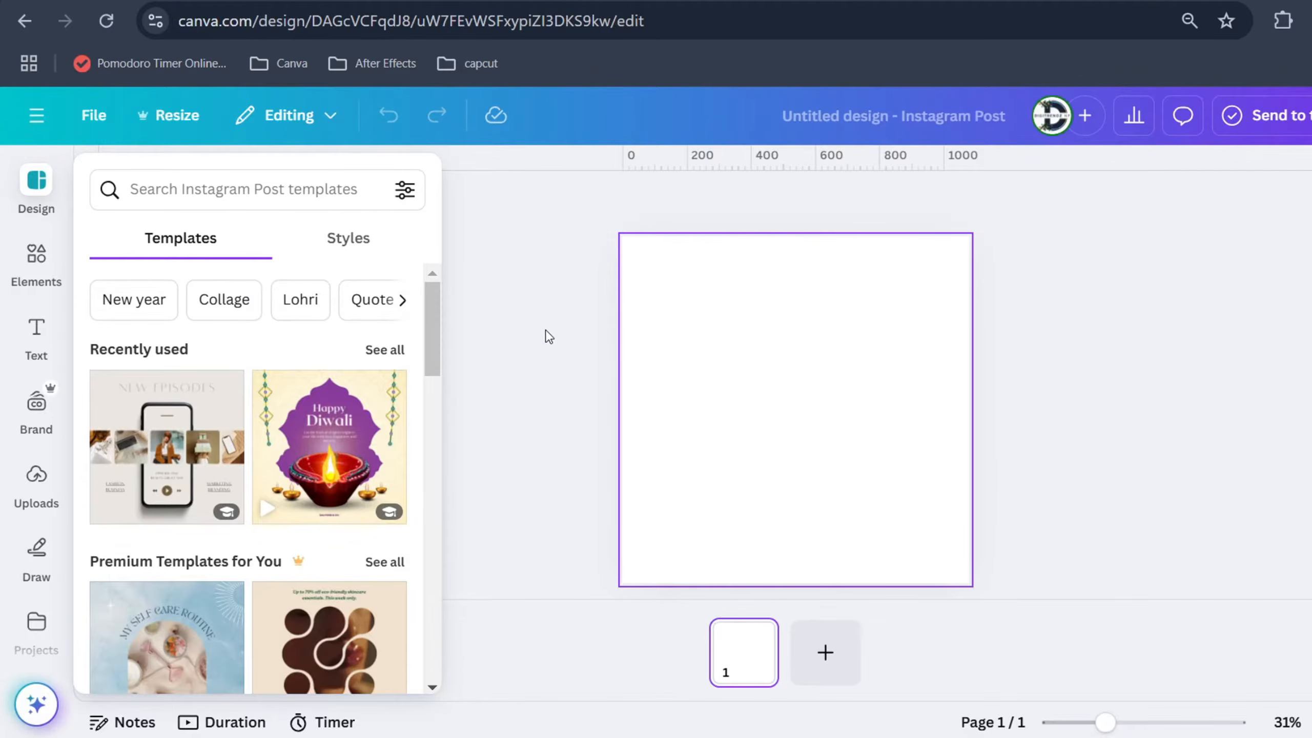
left_click(944, 356)
left_click(764, 202)
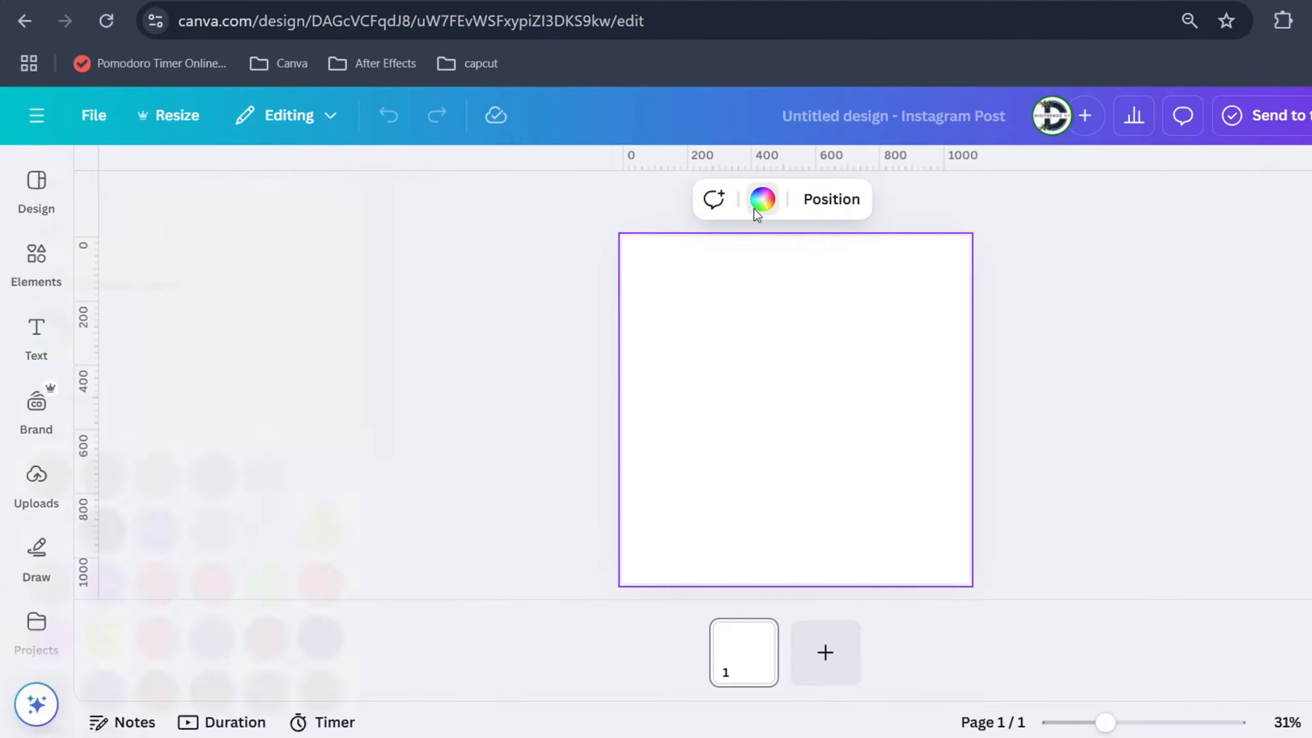
left_click(167, 530)
left_click(568, 397)
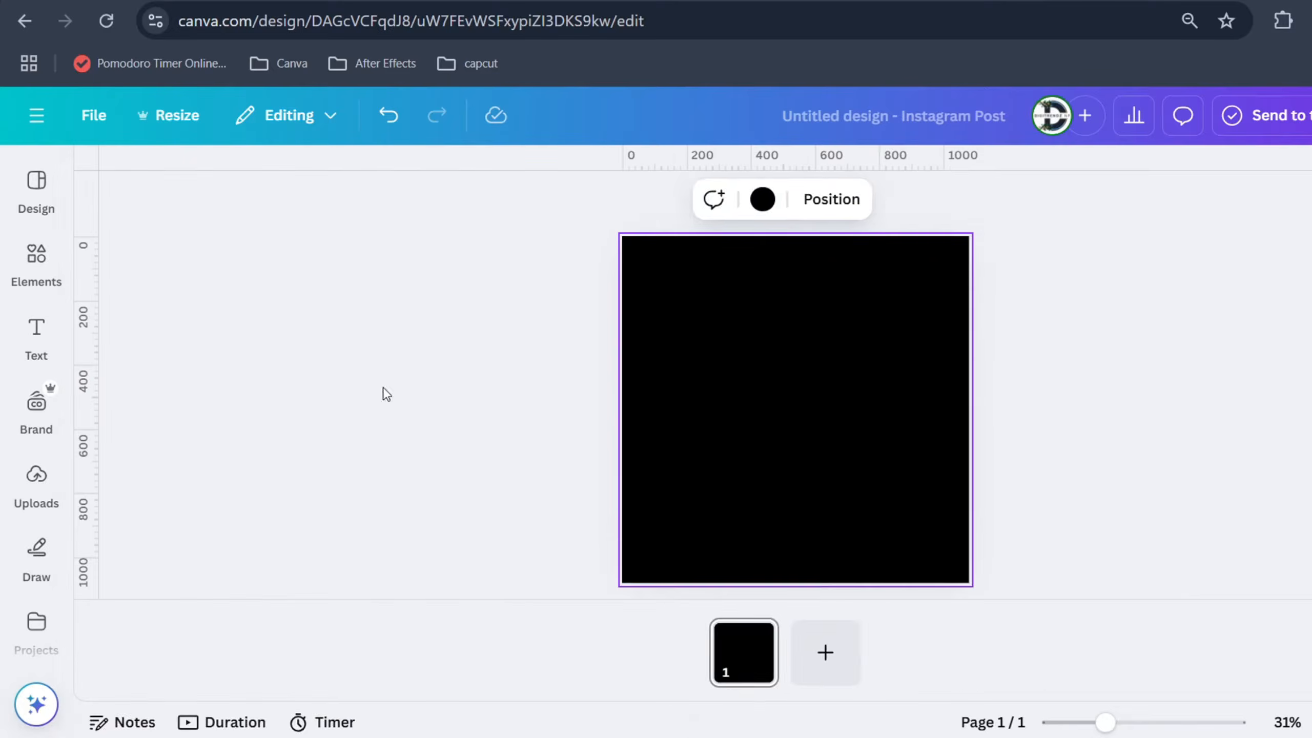
Browse the graphics elements for "meditation" and filter the results to Animated only
left_click(37, 264)
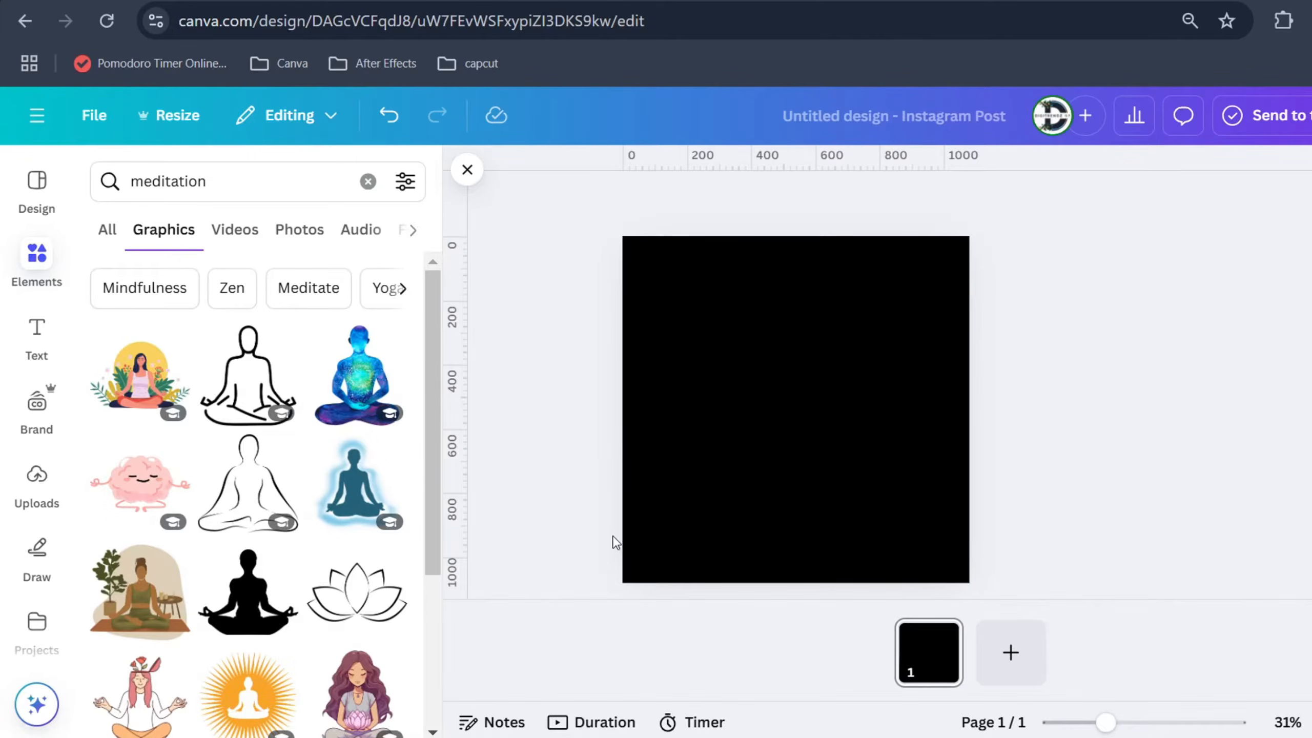
scroll(385, 385, "down", 10)
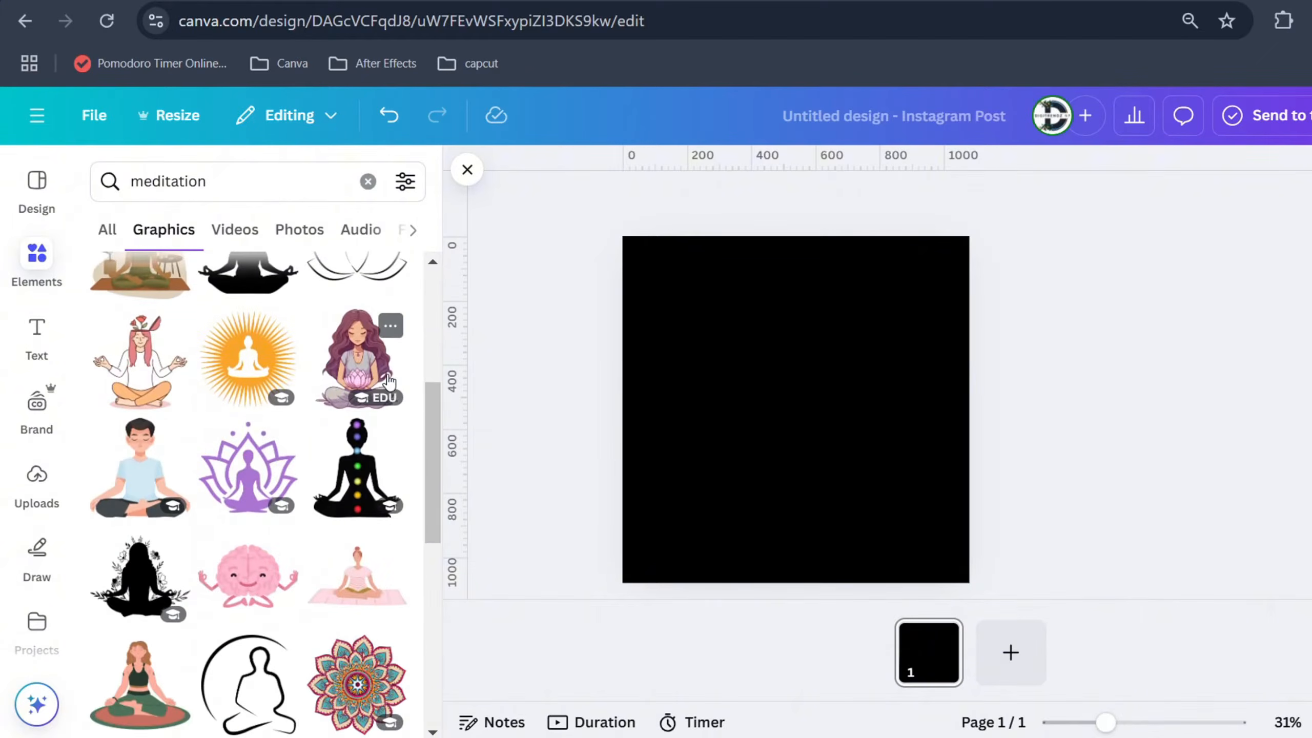
scroll(390, 382, "down", 2)
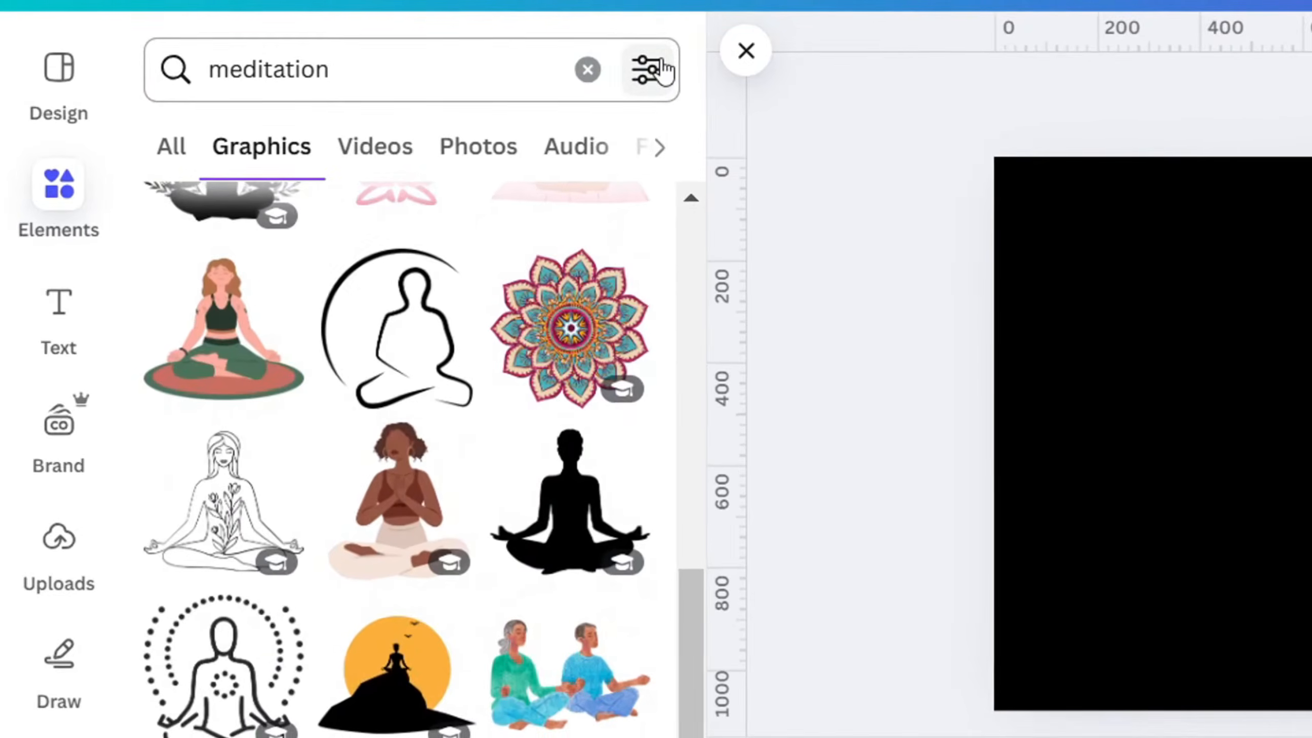
left_click(655, 67)
scroll(509, 465, "down", 5)
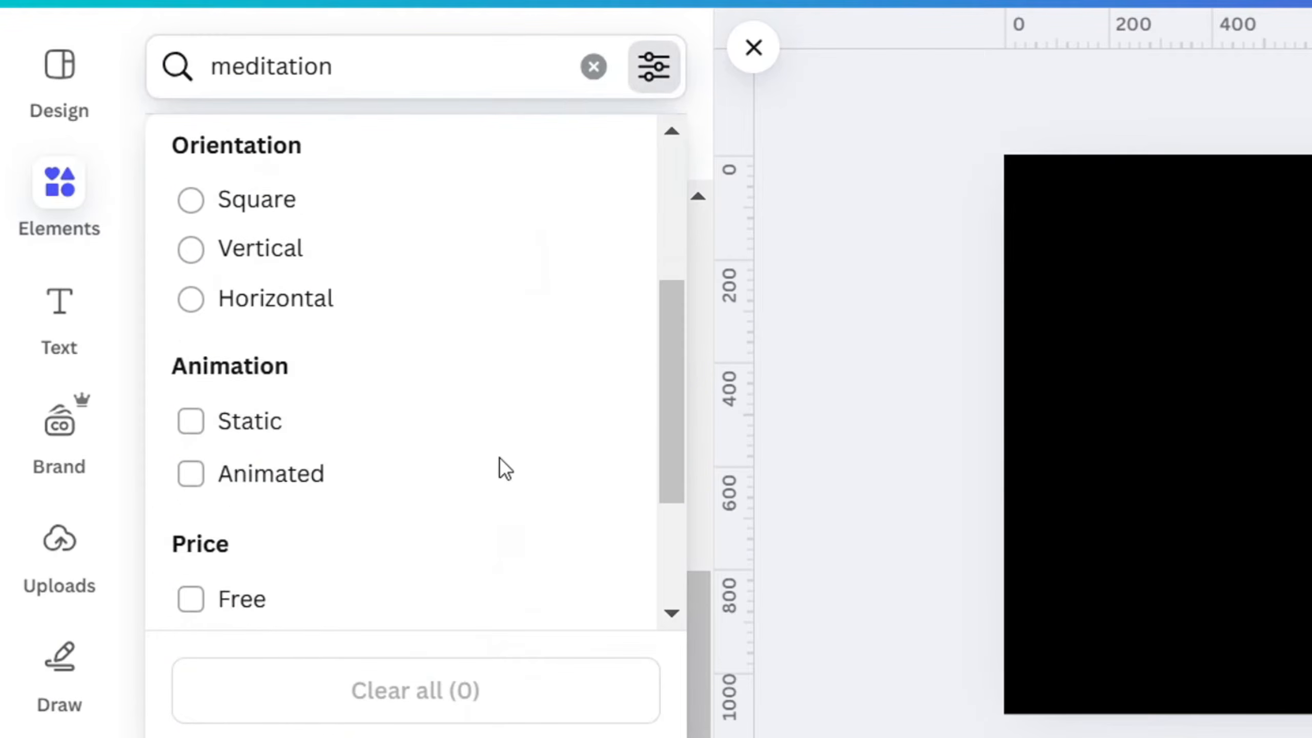
left_click(190, 402)
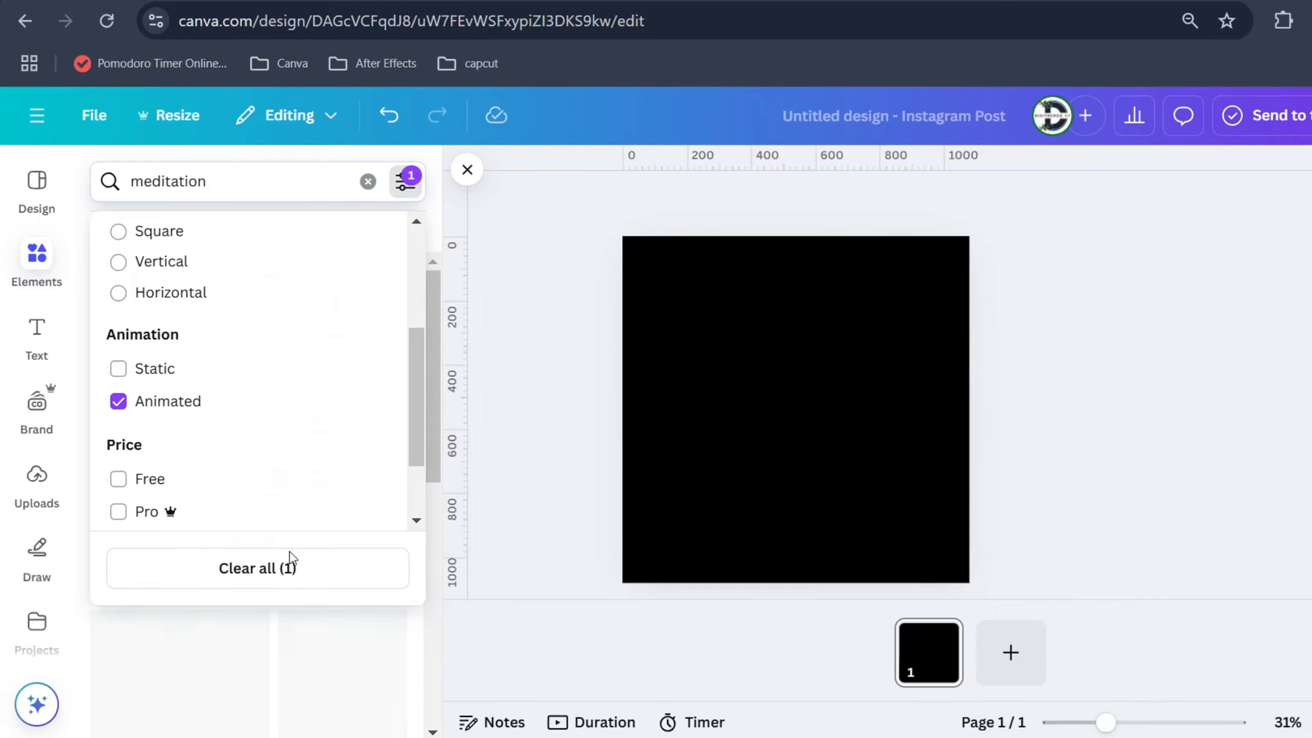
left_click(423, 674)
Place the animated green ball-in-square graphic on page 1 and the animated ball-on-spiral graphic on a new page 2
scroll(421, 595, "down", 8)
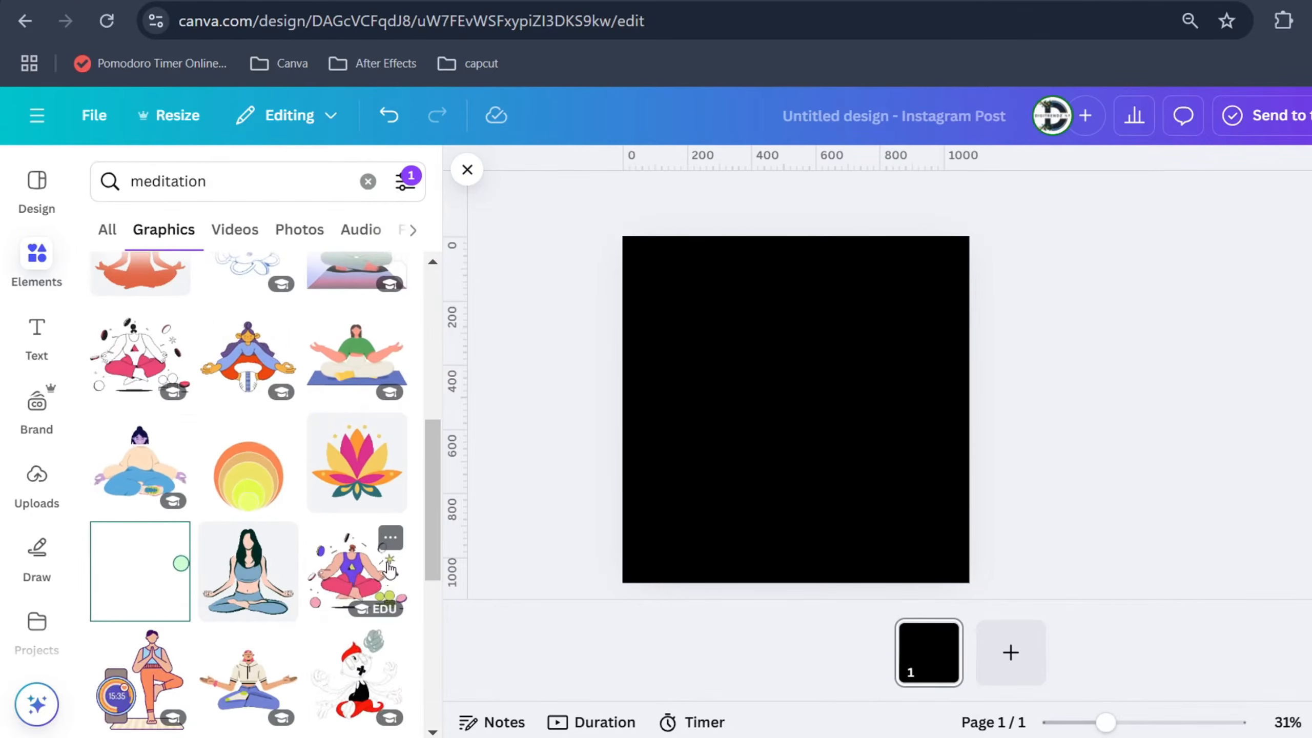
left_click(175, 575)
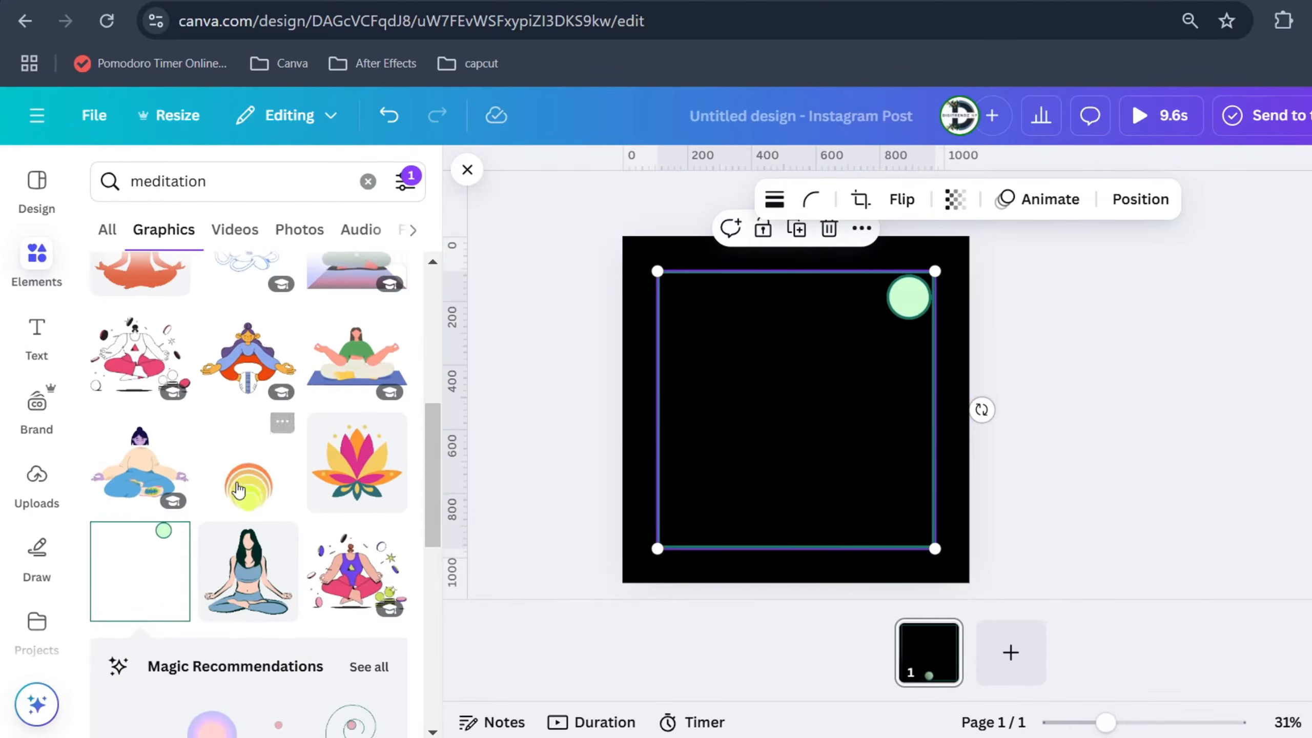
scroll(224, 489, "down", 3)
scroll(224, 488, "down", 5)
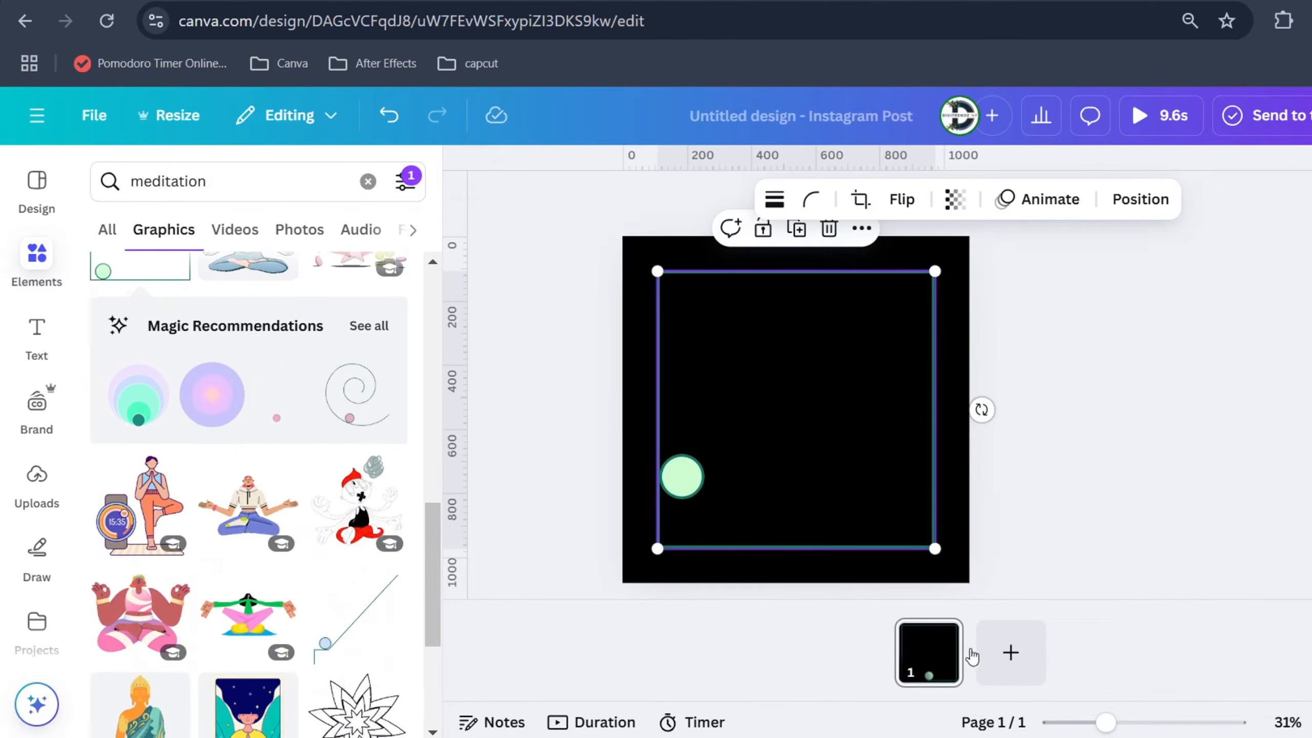
left_click(988, 657)
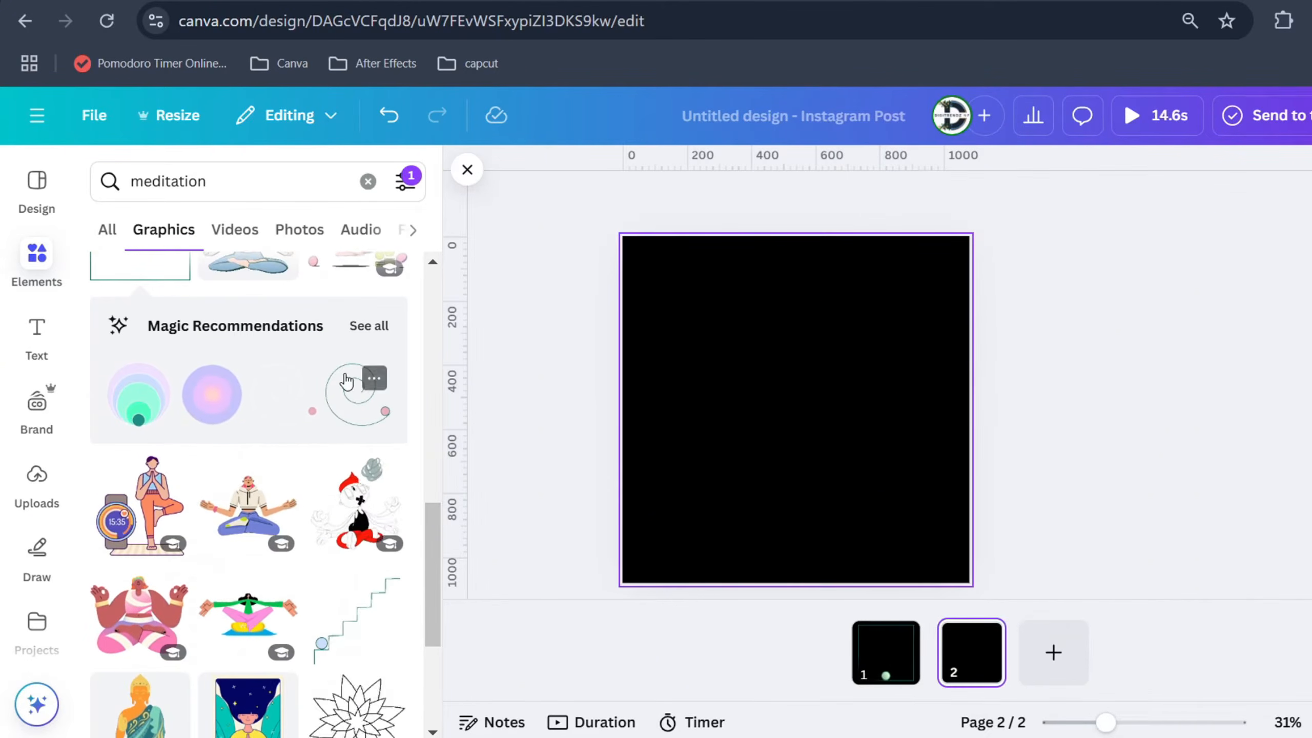
left_click(342, 411)
Add a third page and place the animated graphic of a ball climbing a staircase on it
left_click(1051, 654)
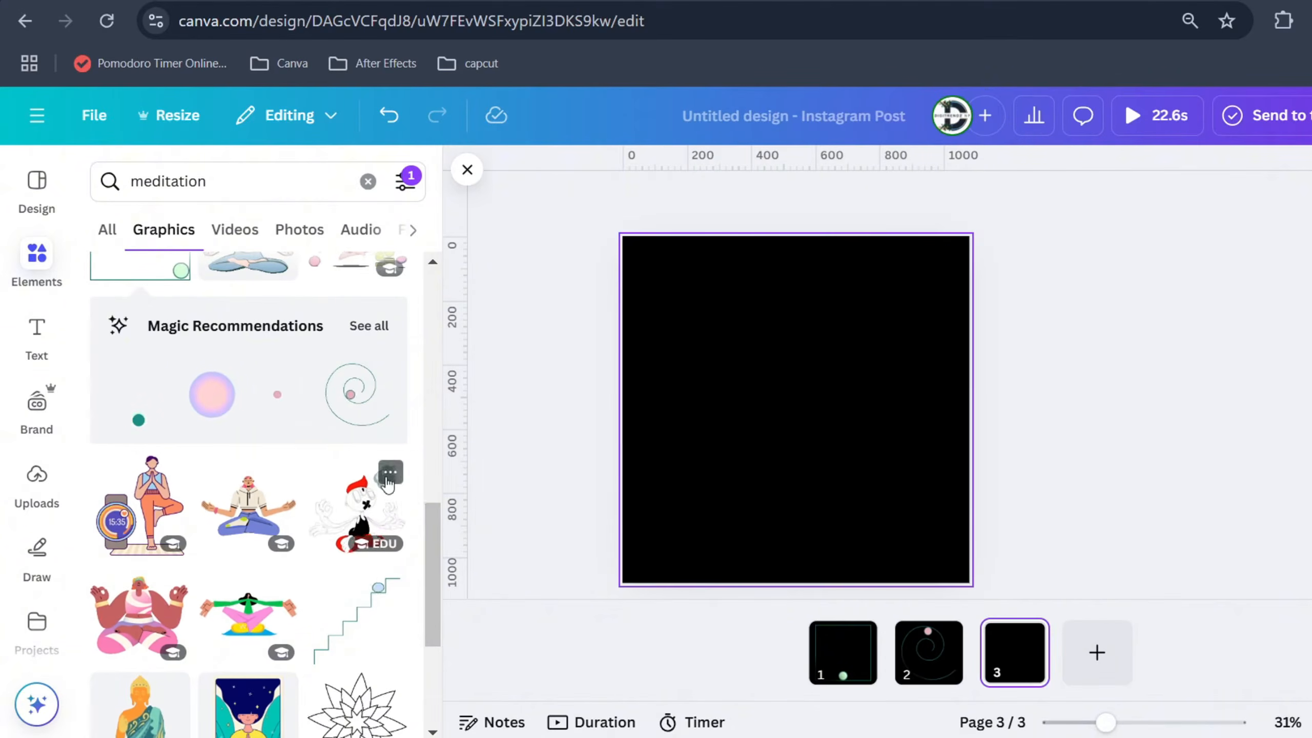
left_click(376, 631)
scroll(345, 557, "down", 5)
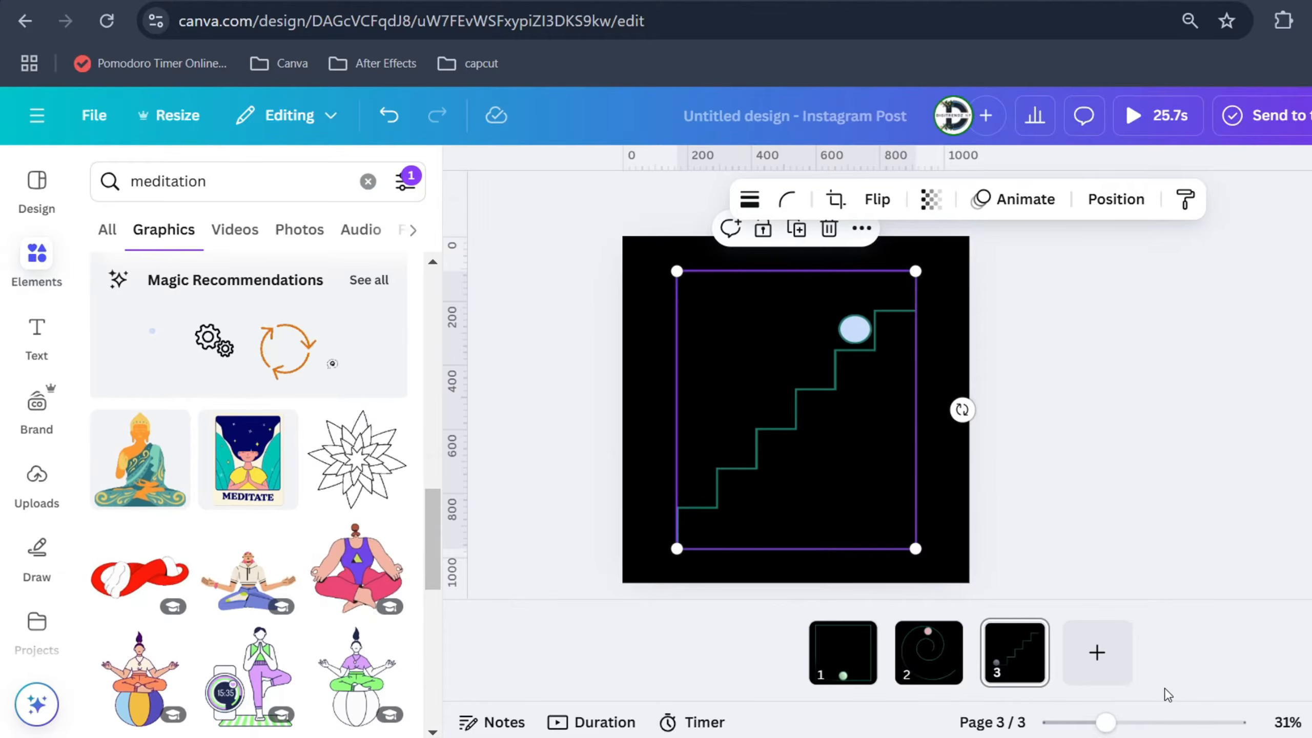
Add pages 4 to 7 and place the animated white ball graphic from a "bouncing ball" search on page 6
left_click(1096, 652)
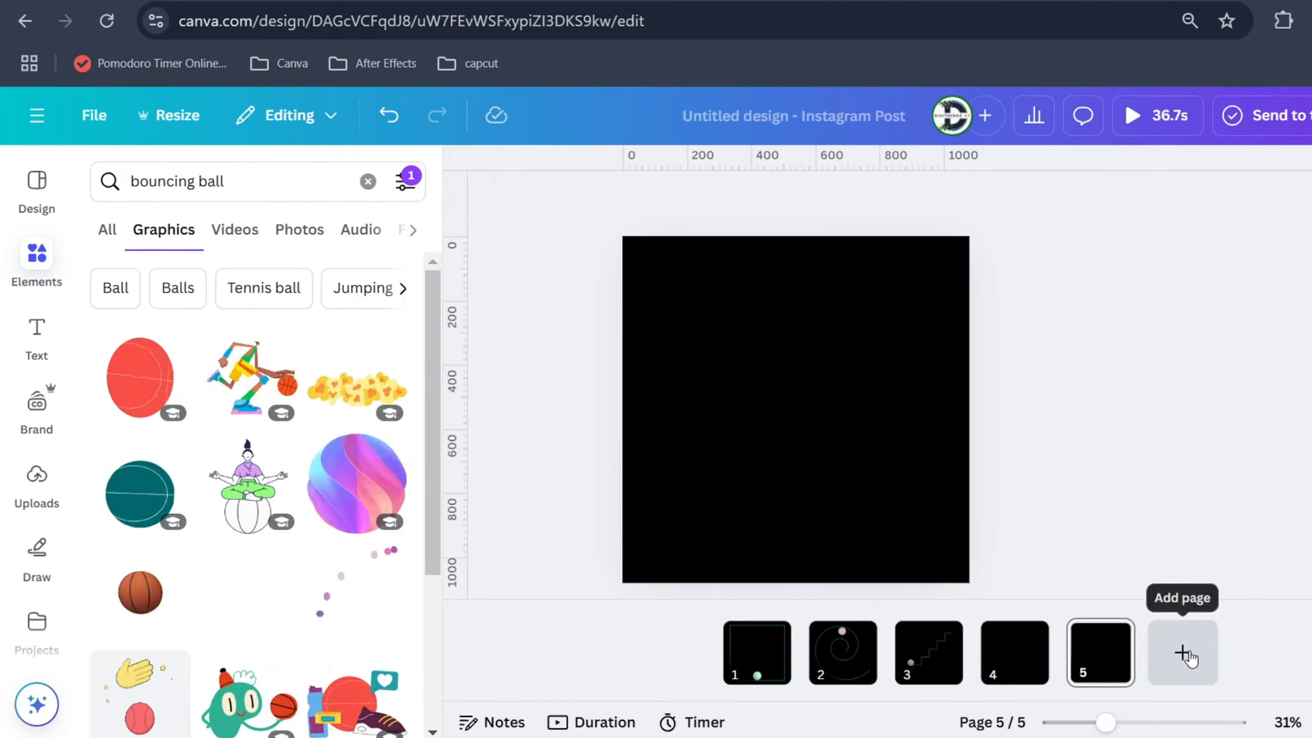
left_click(1184, 655)
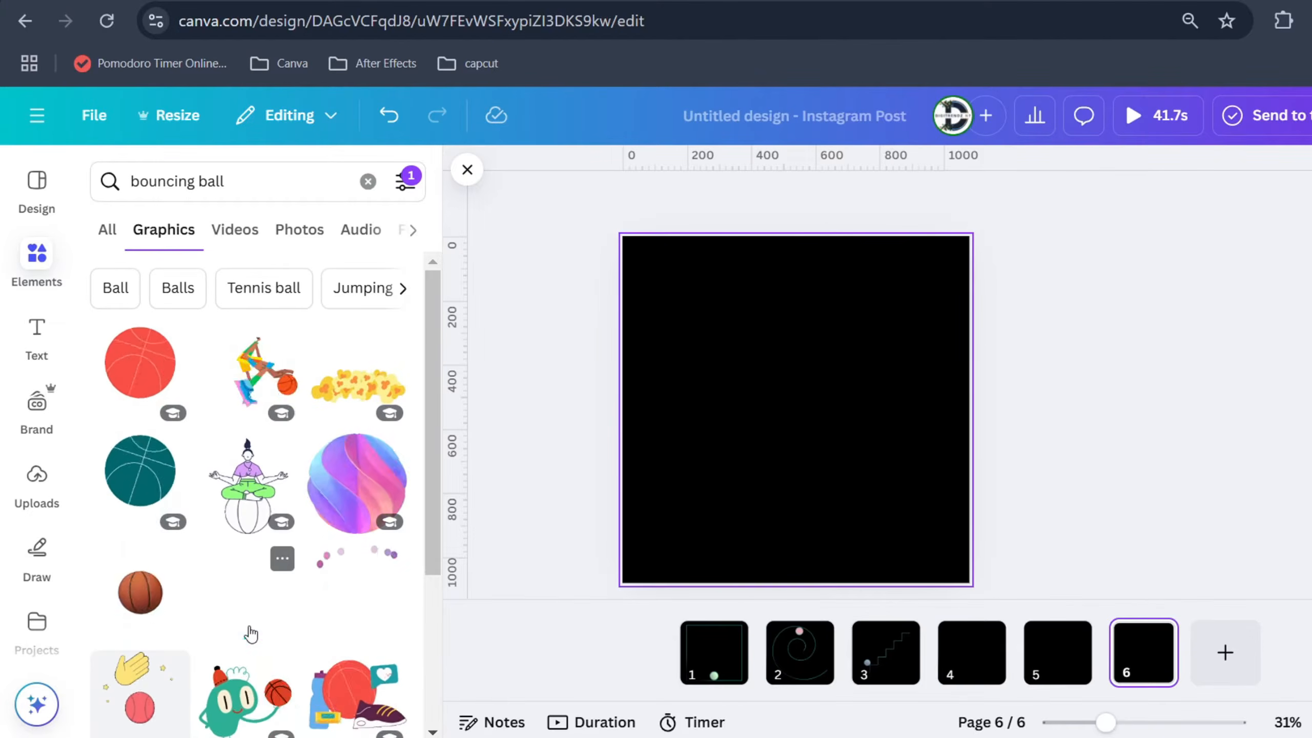
left_click(251, 635)
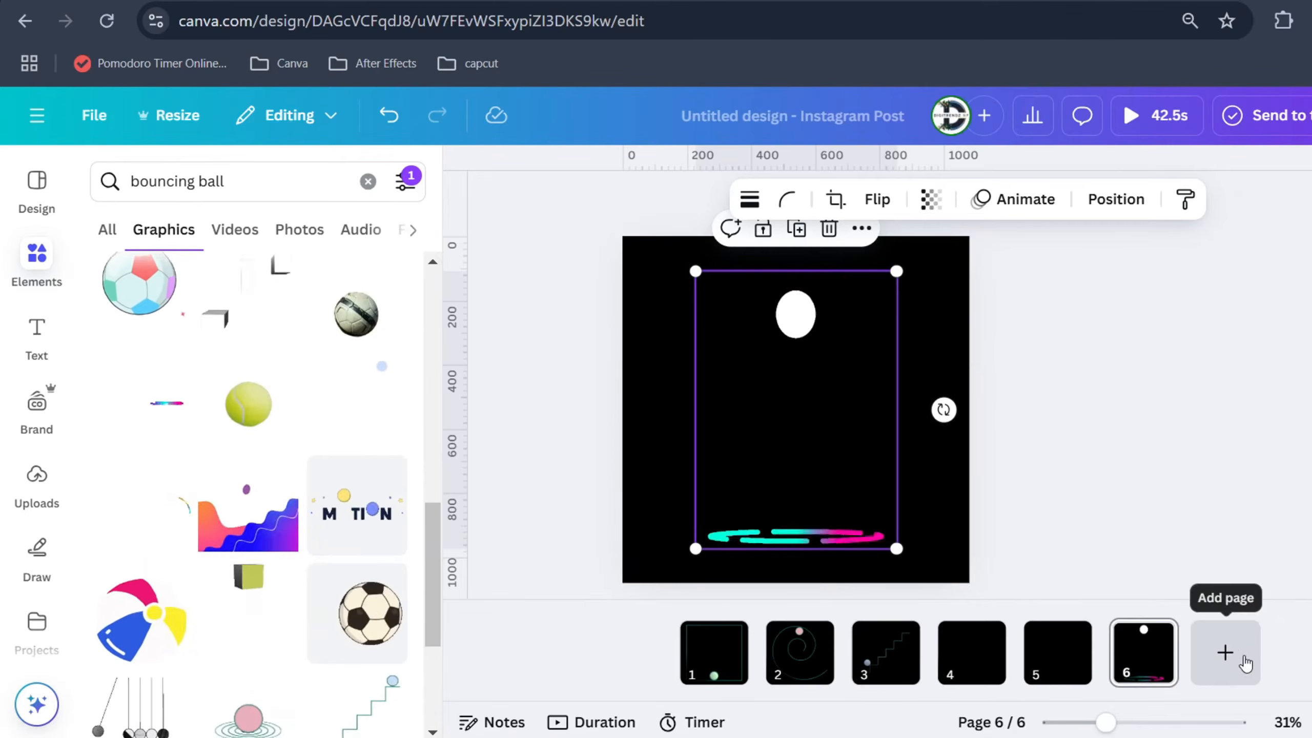
left_click(1245, 664)
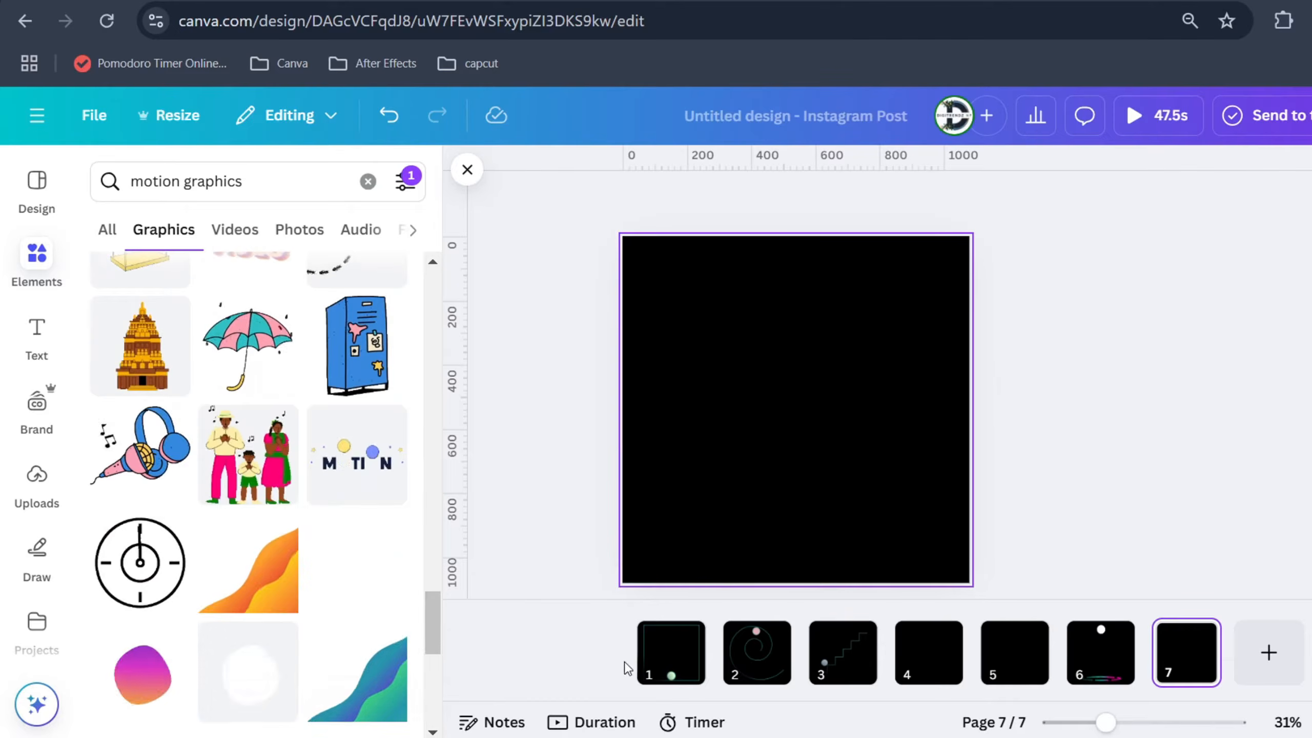
Shrink the ball-in-square graphic on page 1 to about half its size and centre it on the page
left_click(670, 663)
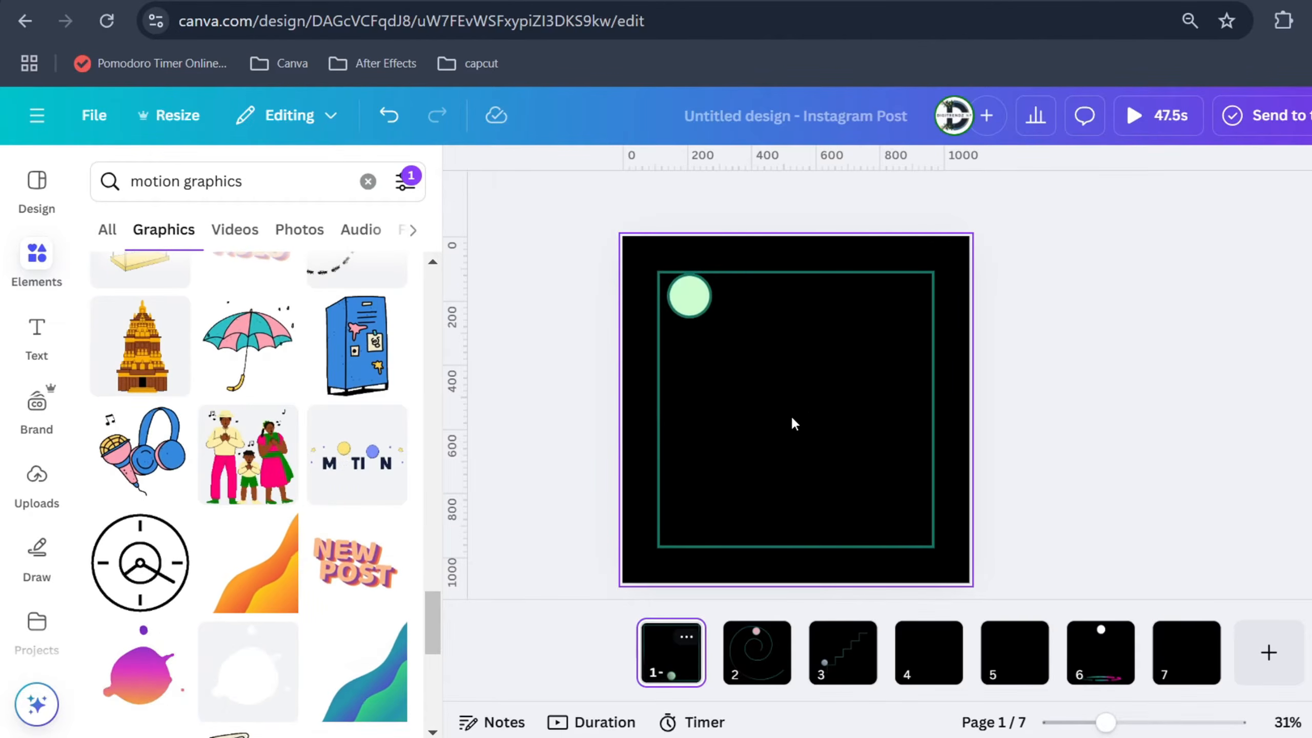
left_click(878, 316)
left_click_drag(906, 308, 808, 399)
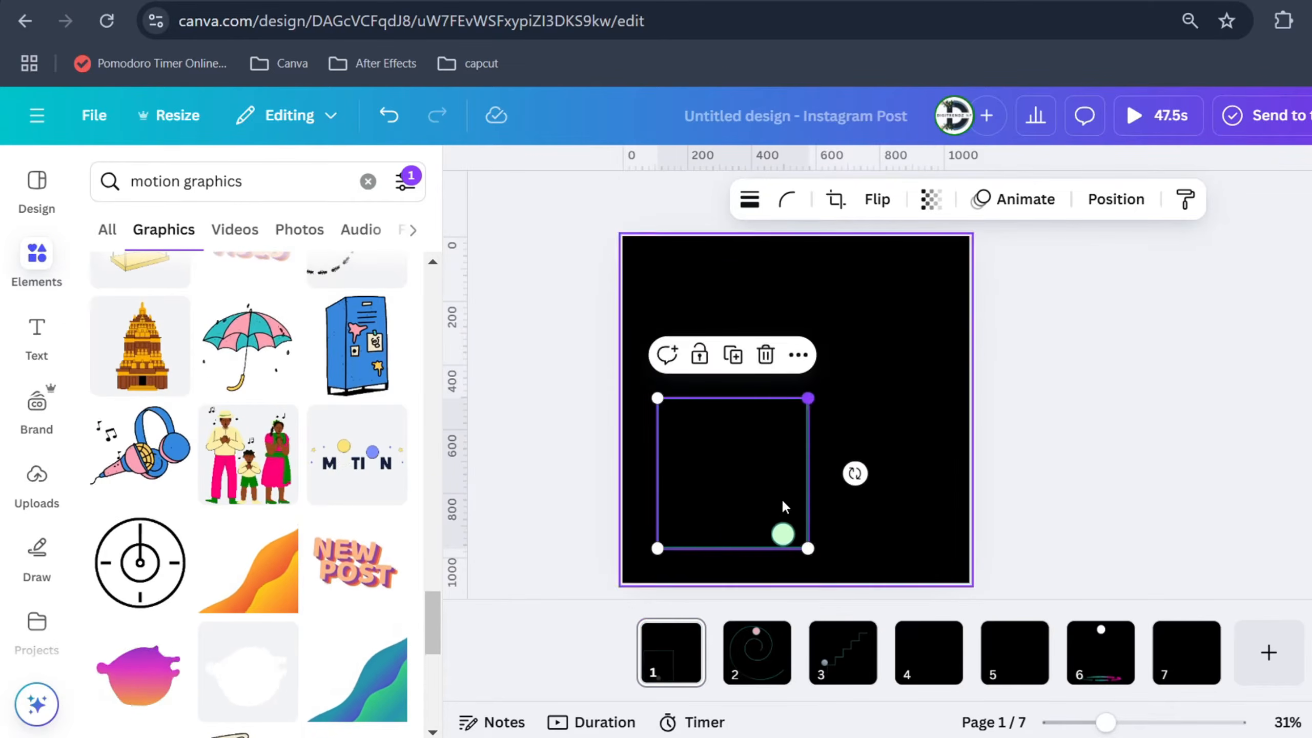
left_click_drag(773, 496, 812, 438)
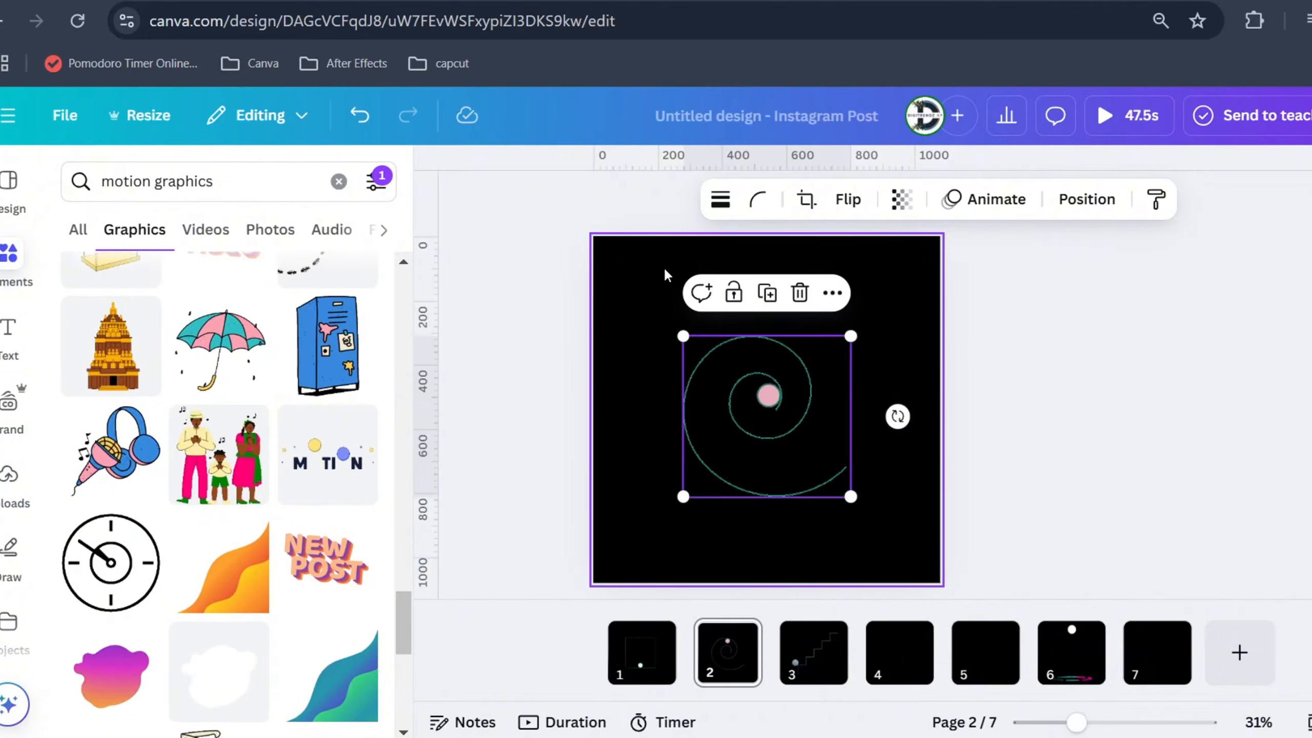
Paste the heading "Lifes up and down are the climb" above the spiral on page 2 and move that page to first position
left_click(666, 271)
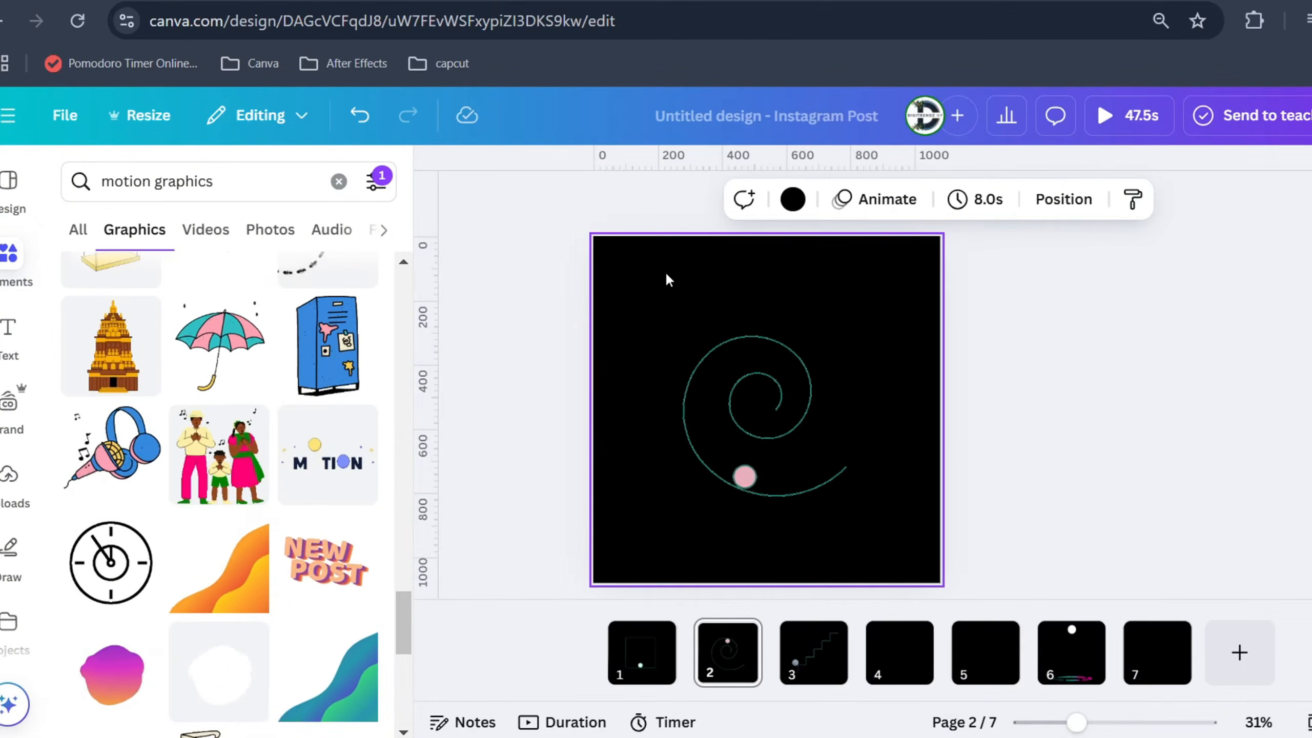
key("ctrl+v")
left_click(752, 277)
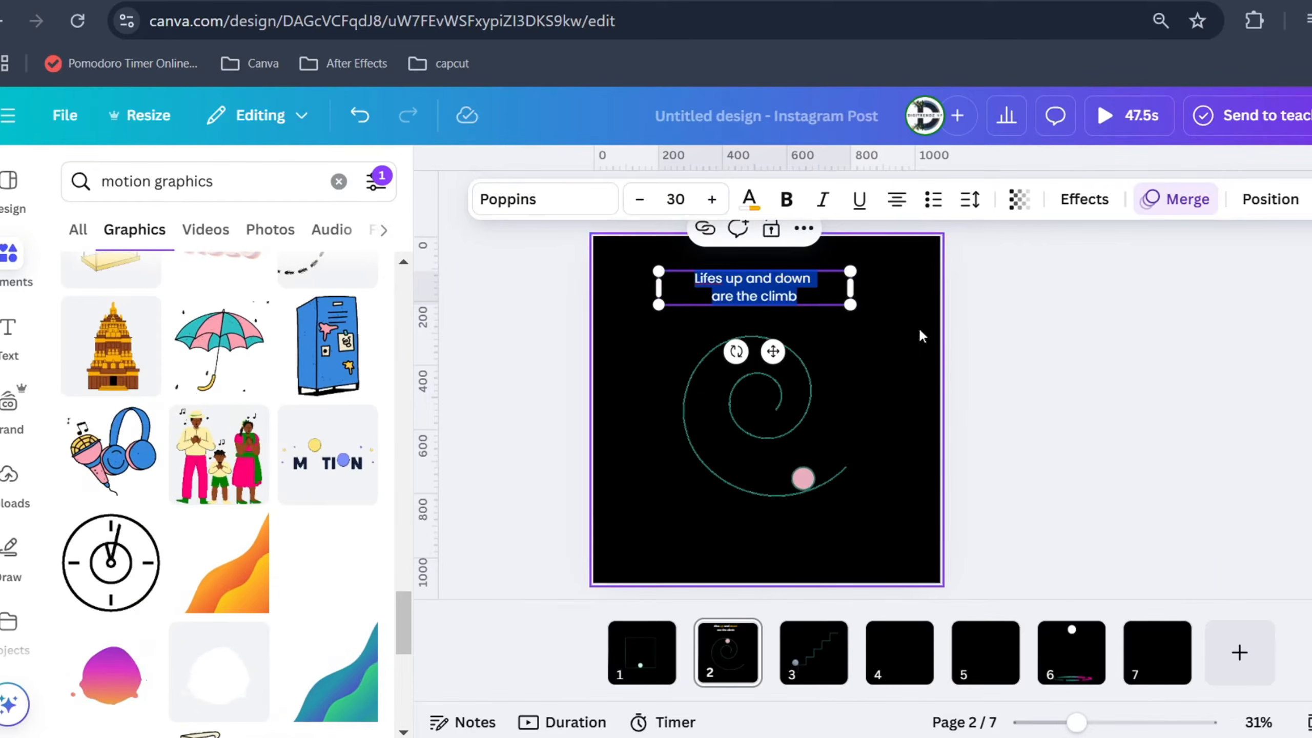
left_click(915, 325)
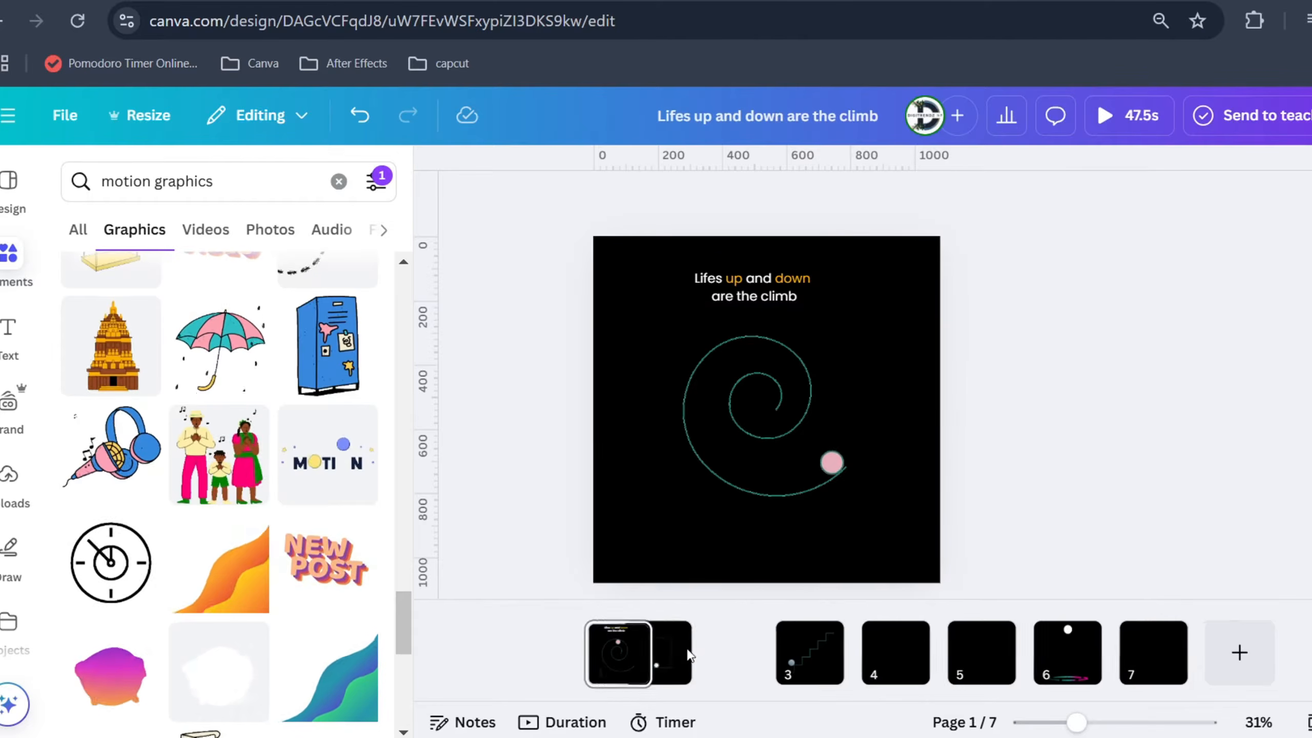
left_click(739, 656)
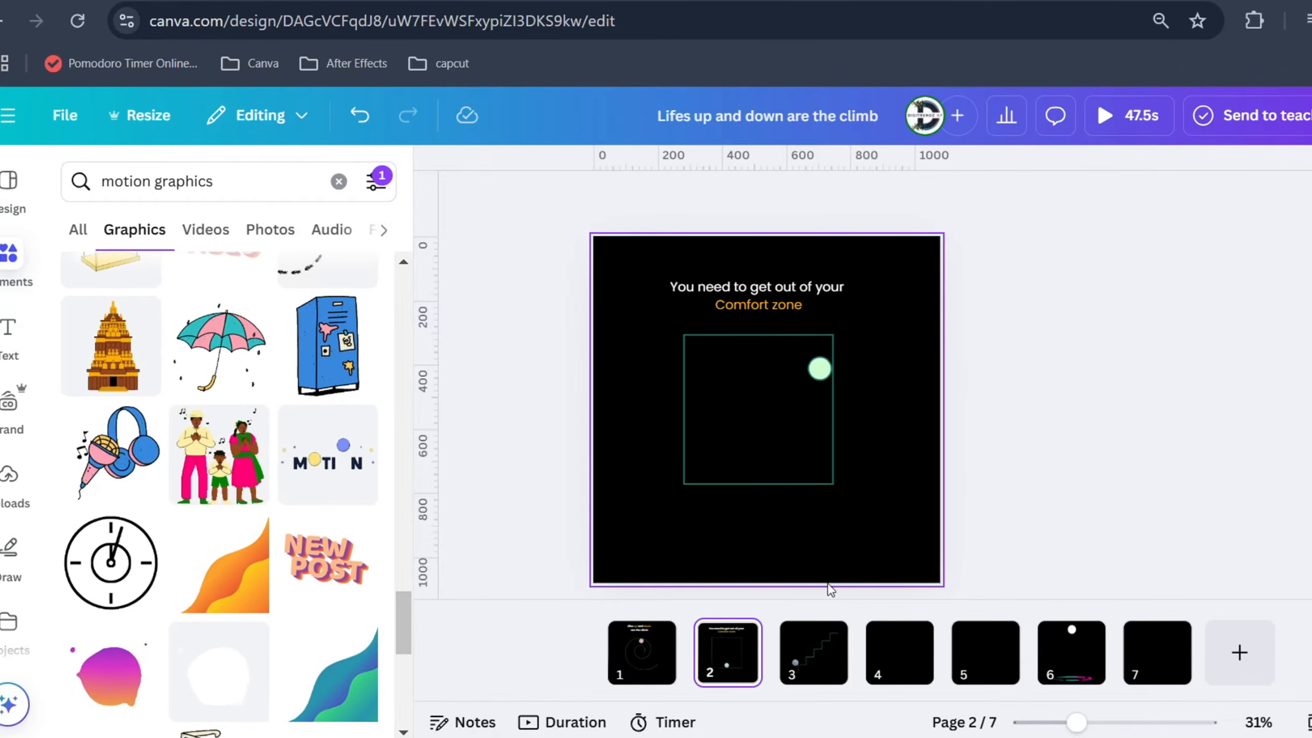
Paste the heading "Think Outside of the box" on page 3 and position it above the staircase graphic
left_click(810, 641)
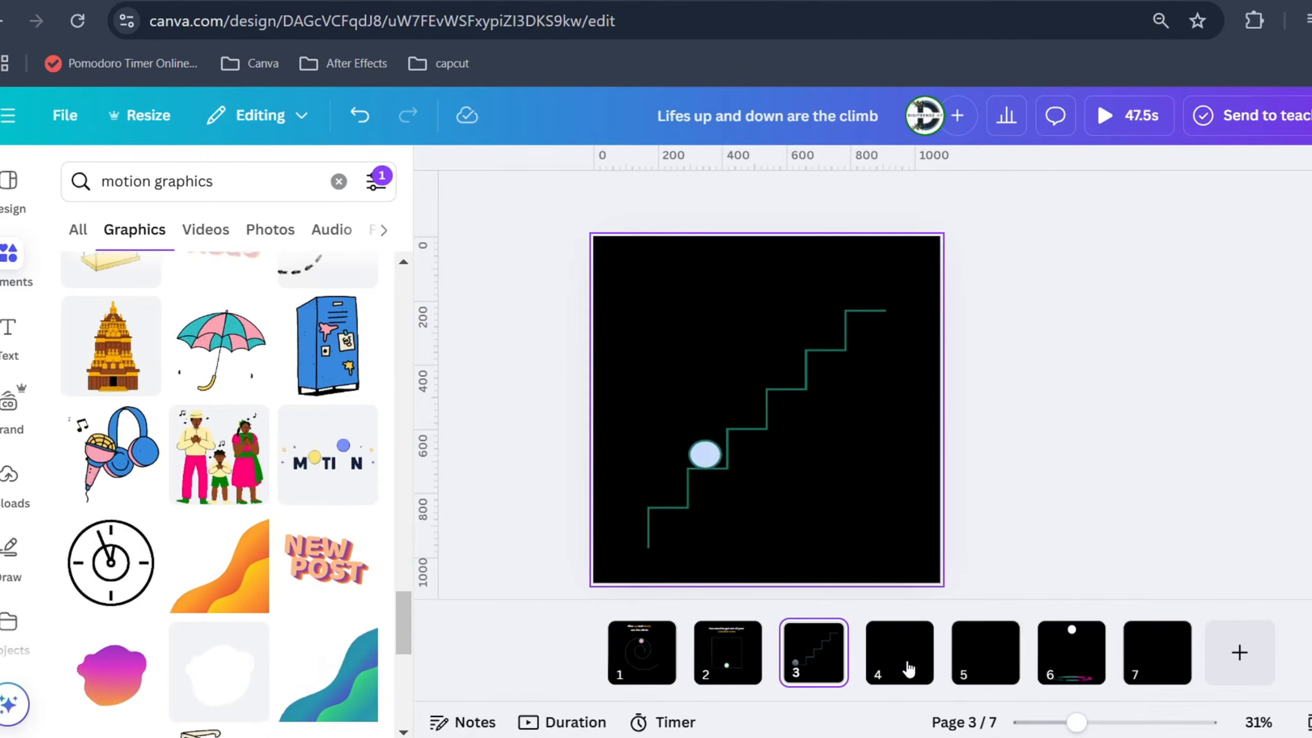
type("Think Outside of the box")
left_click_drag(794, 414, 778, 268)
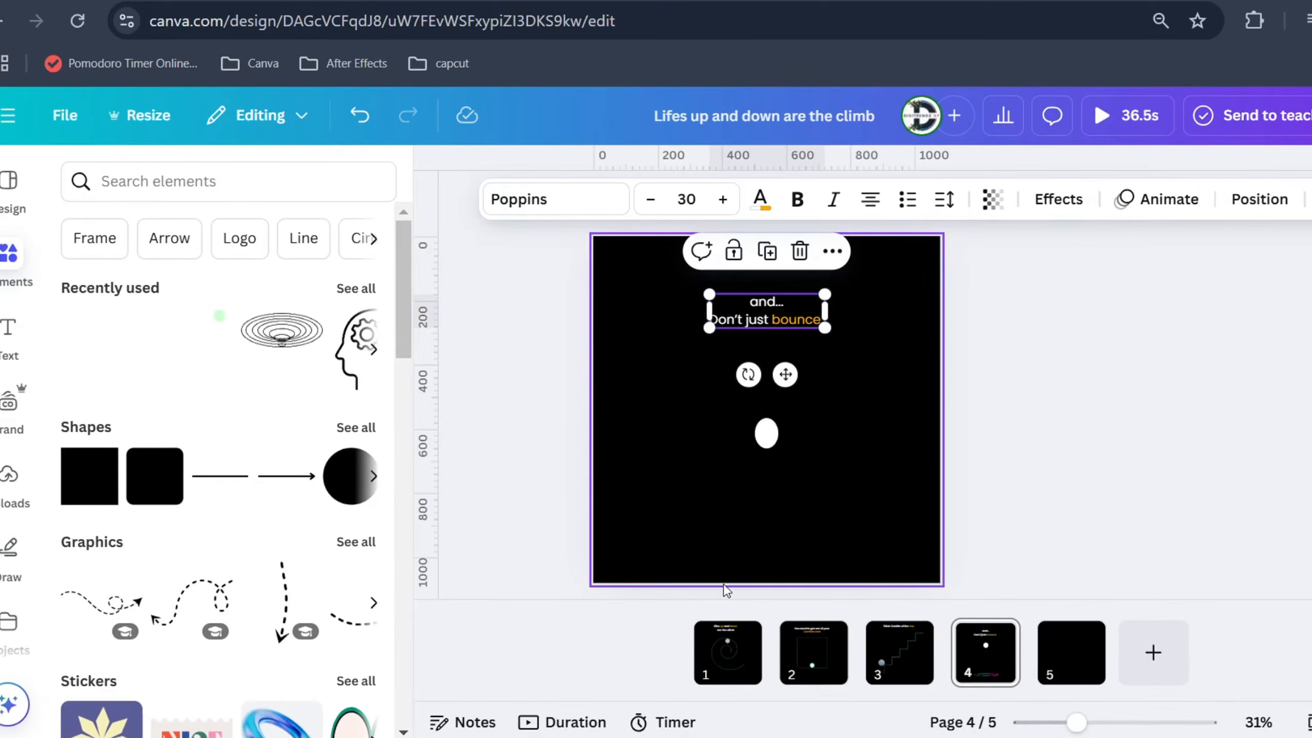
Review the headings and animated graphics on pages 1 to 4 in order
left_click(712, 666)
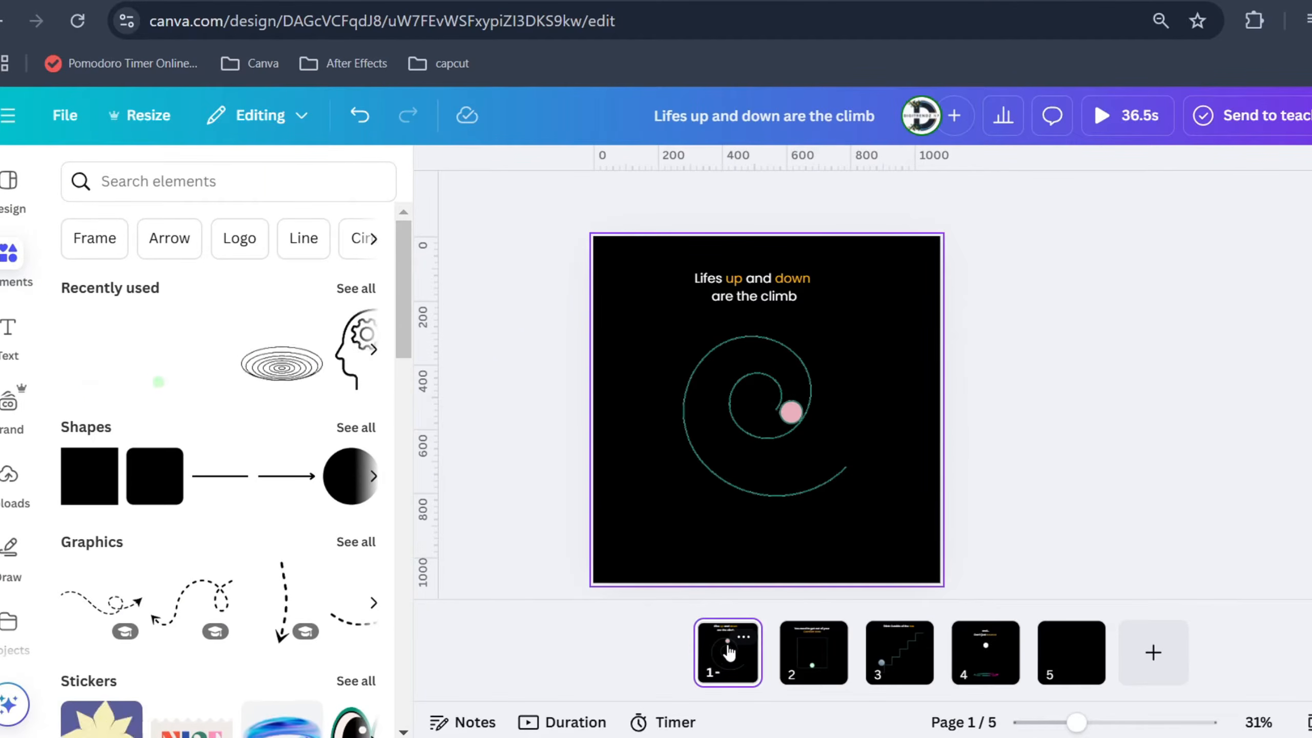
left_click(805, 676)
left_click(887, 653)
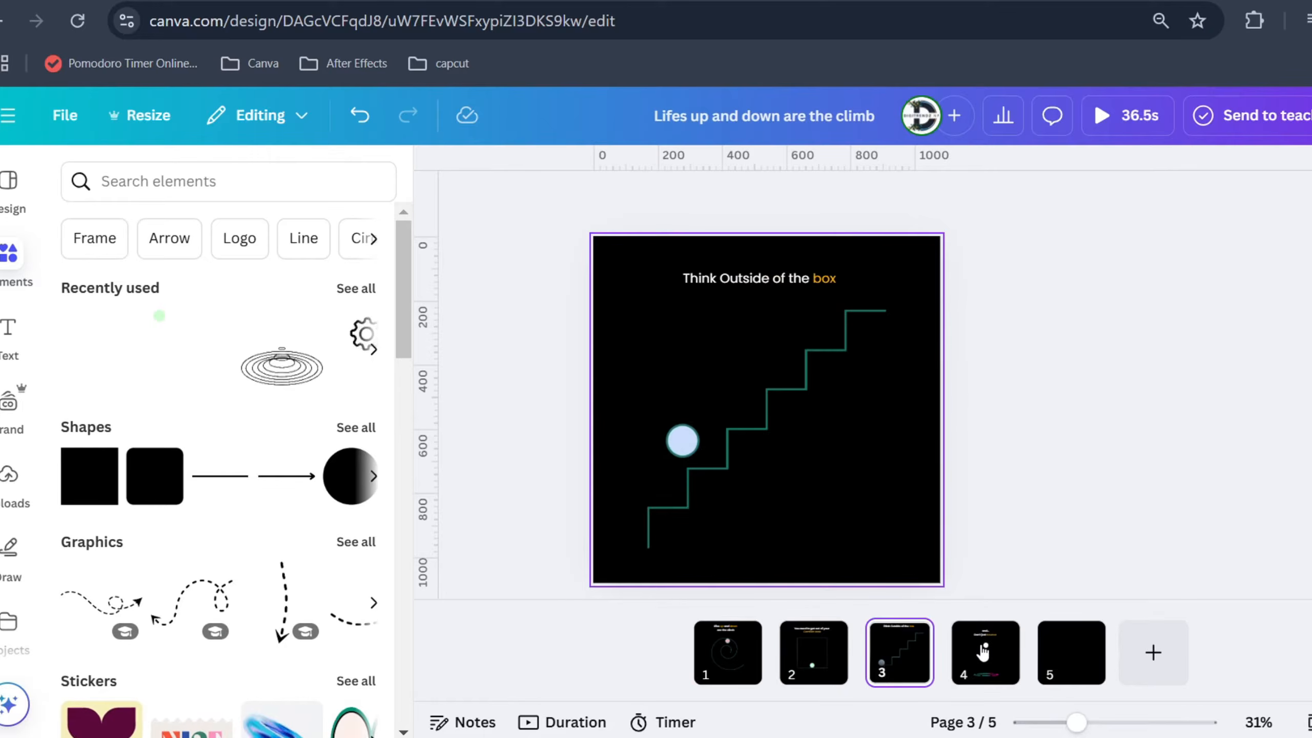
left_click(983, 654)
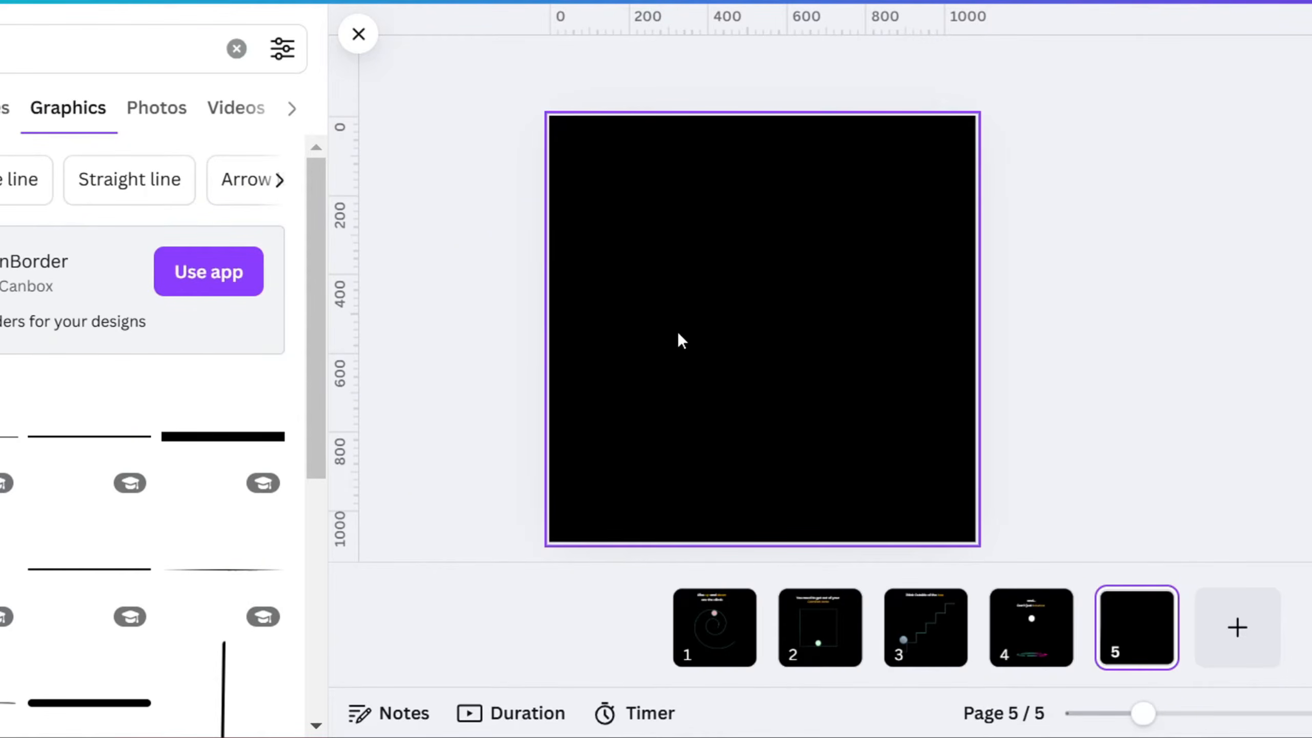
Add a horizontal white line about 600 px long to the upper half of page 5 and thicken it into a bar
key("l")
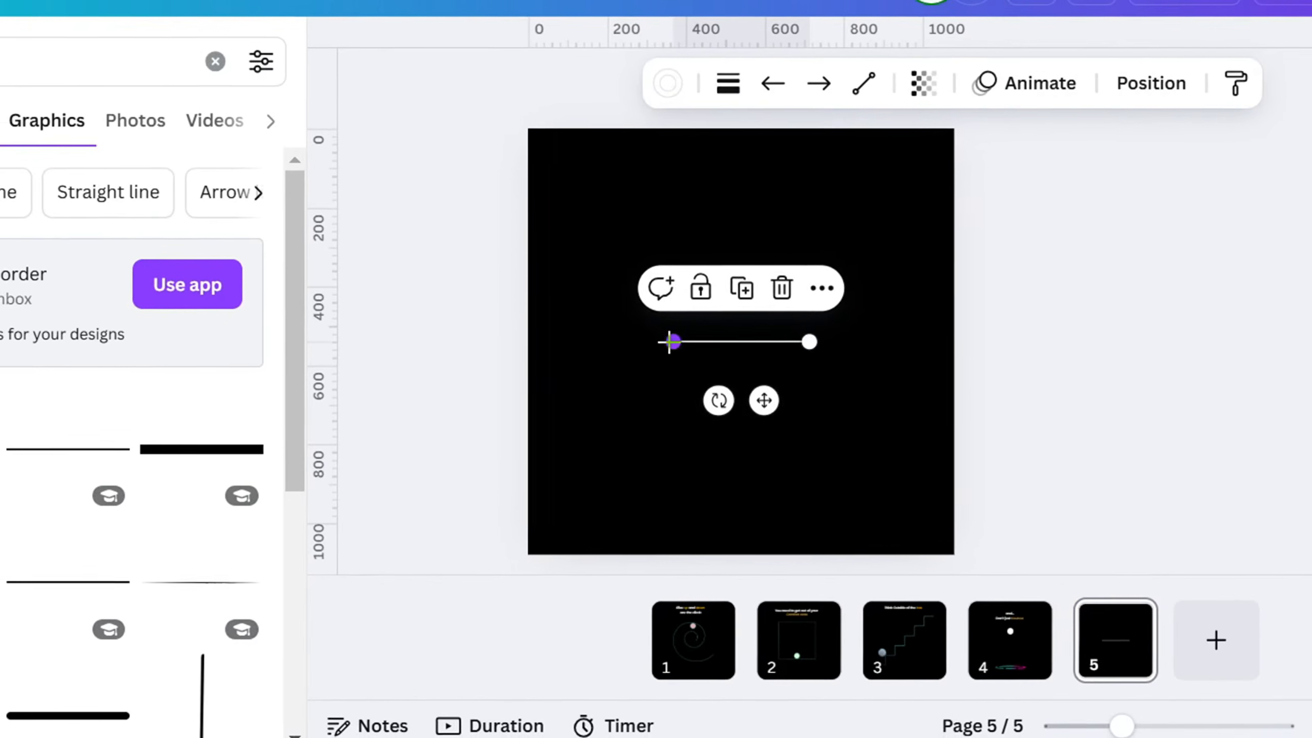
left_click_drag(693, 328, 585, 235)
left_click_drag(791, 353, 793, 314)
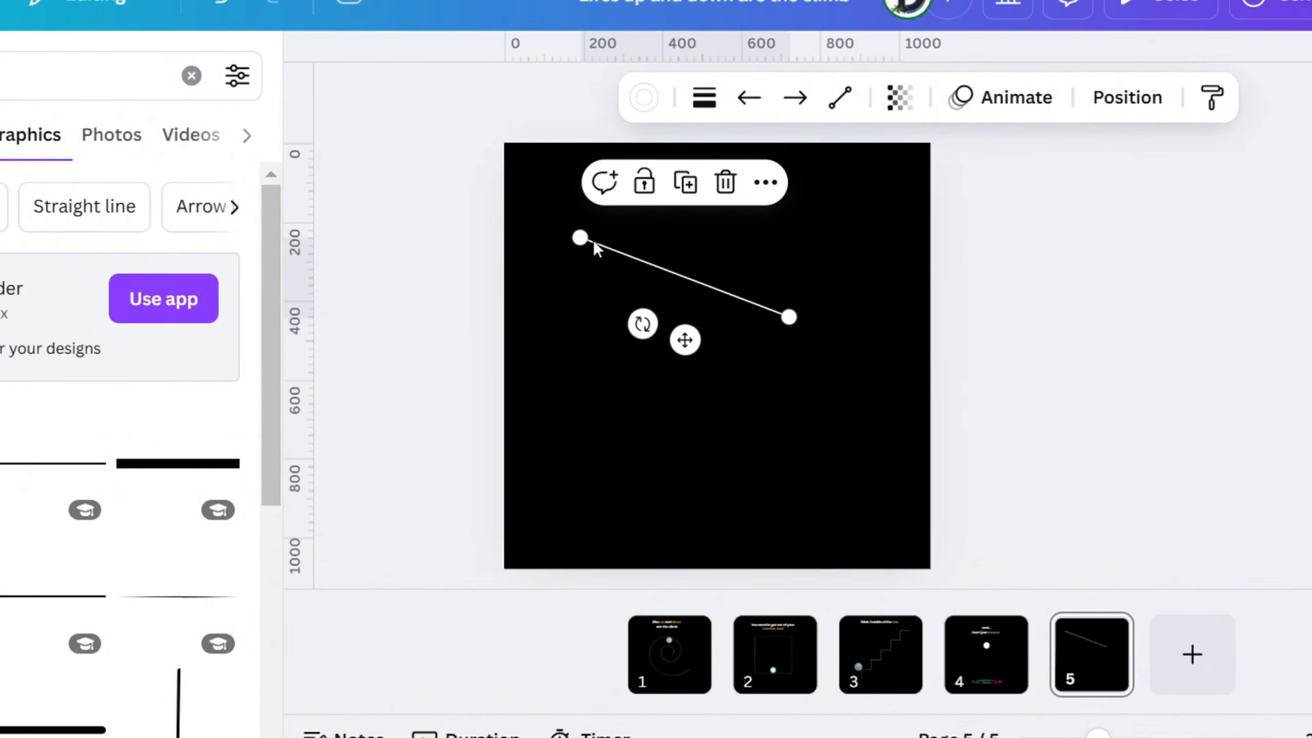
left_click_drag(569, 234, 547, 316)
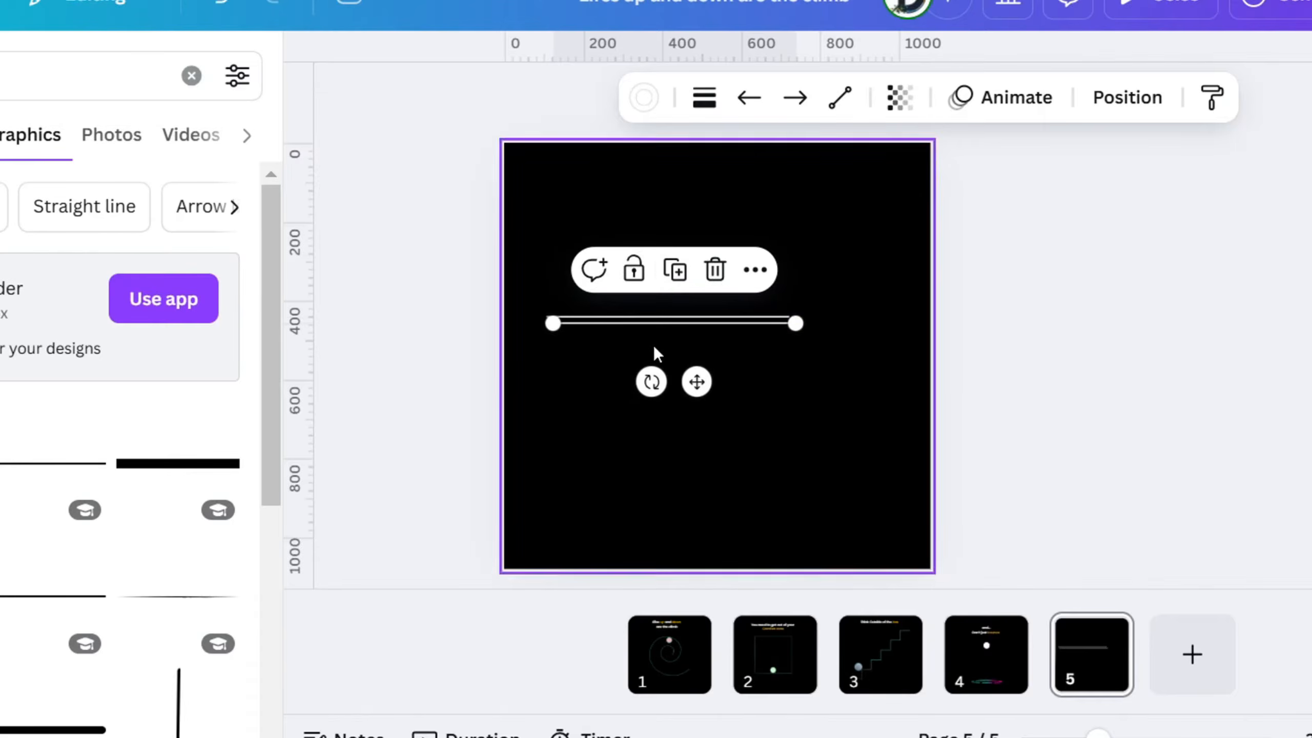
left_click(704, 97)
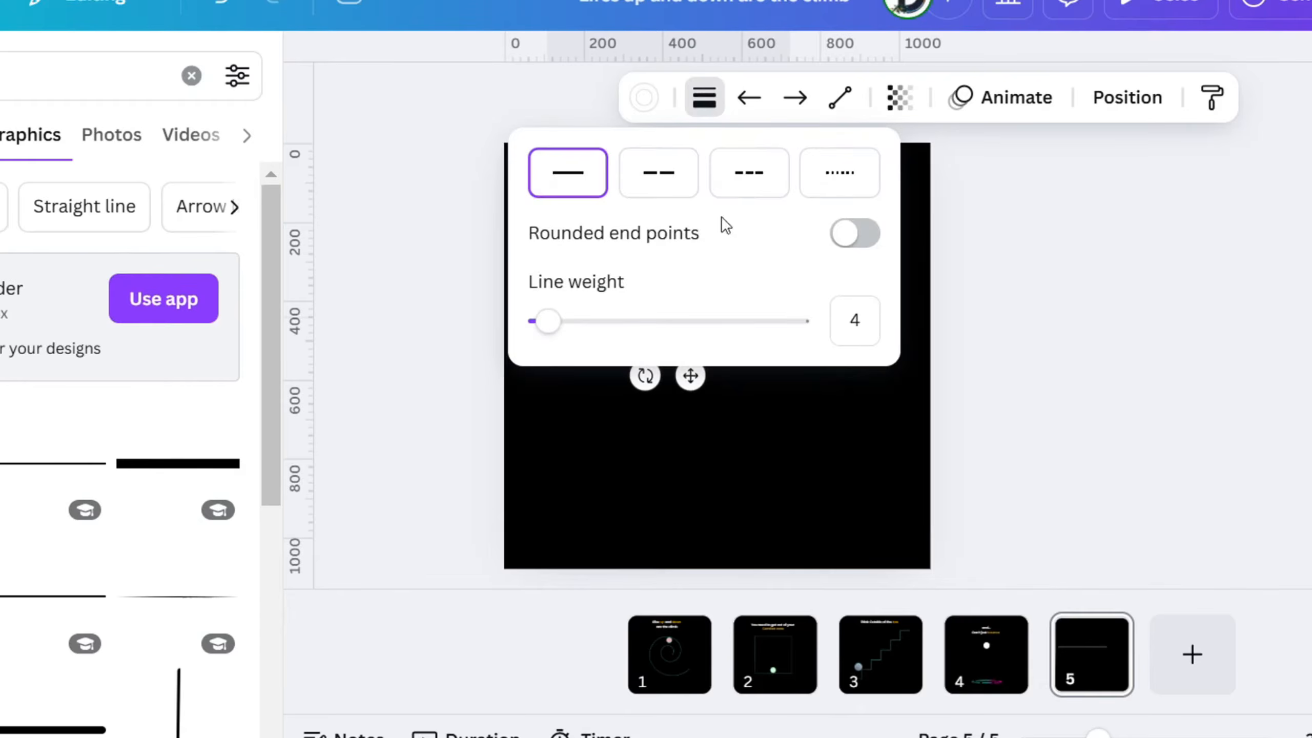
left_click(769, 473)
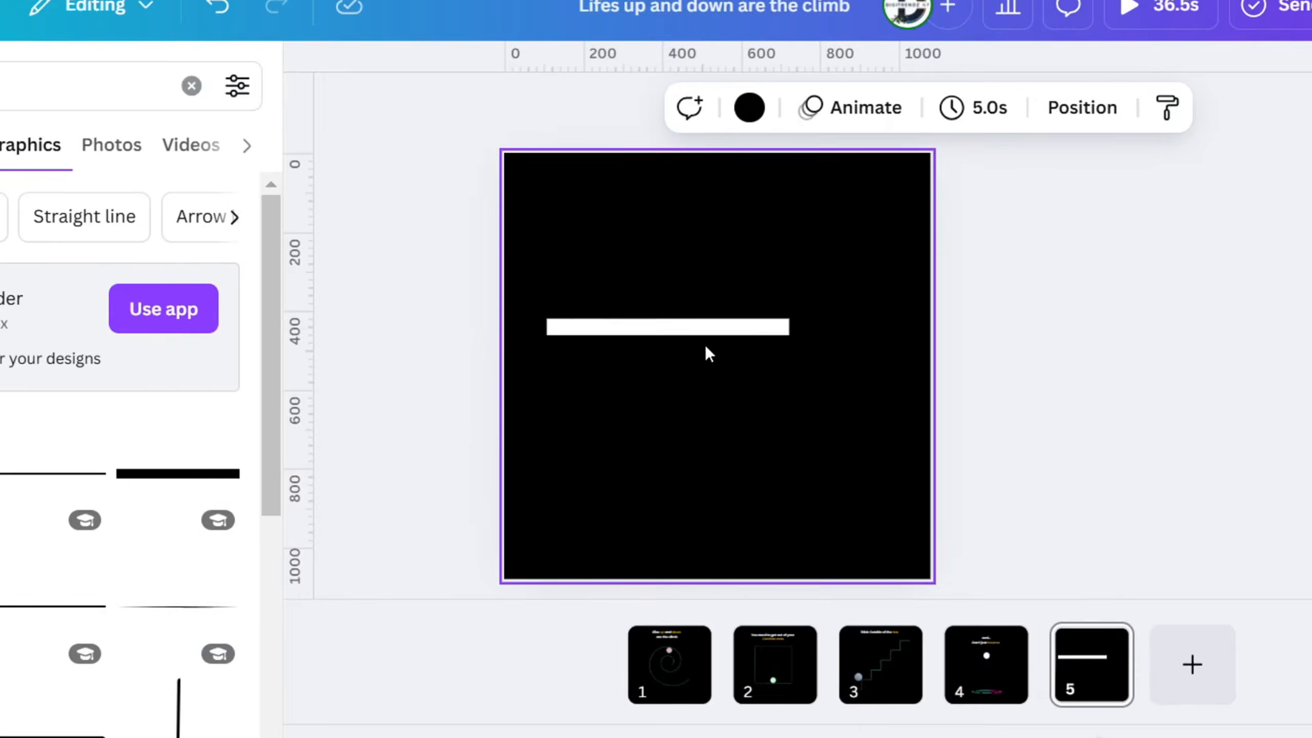
Shorten the white bar on page 5 to about 430 px and add a duplicate below it that extends past the page's right edge
mouse_move(674, 319)
left_mouse_down()
mouse_move(674, 291)
mouse_move(669, 315)
left_mouse_up()
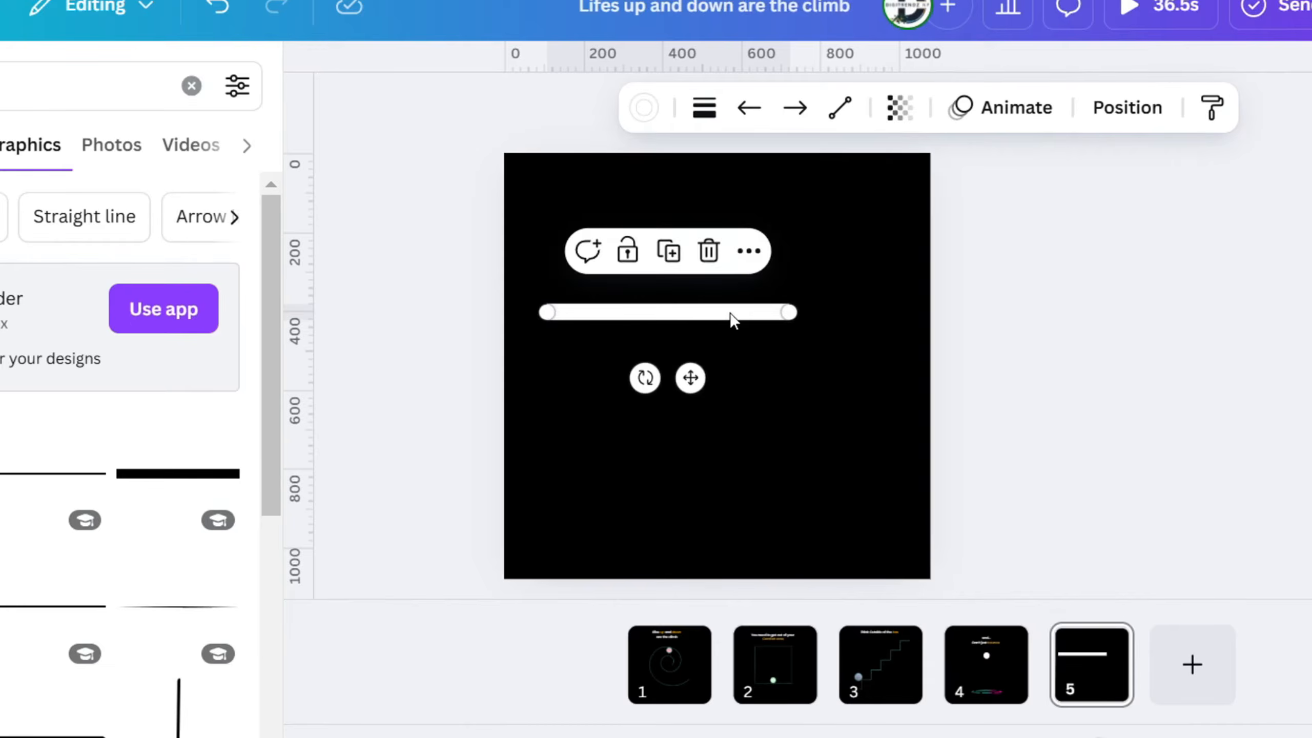
left_click_drag(793, 312, 655, 410)
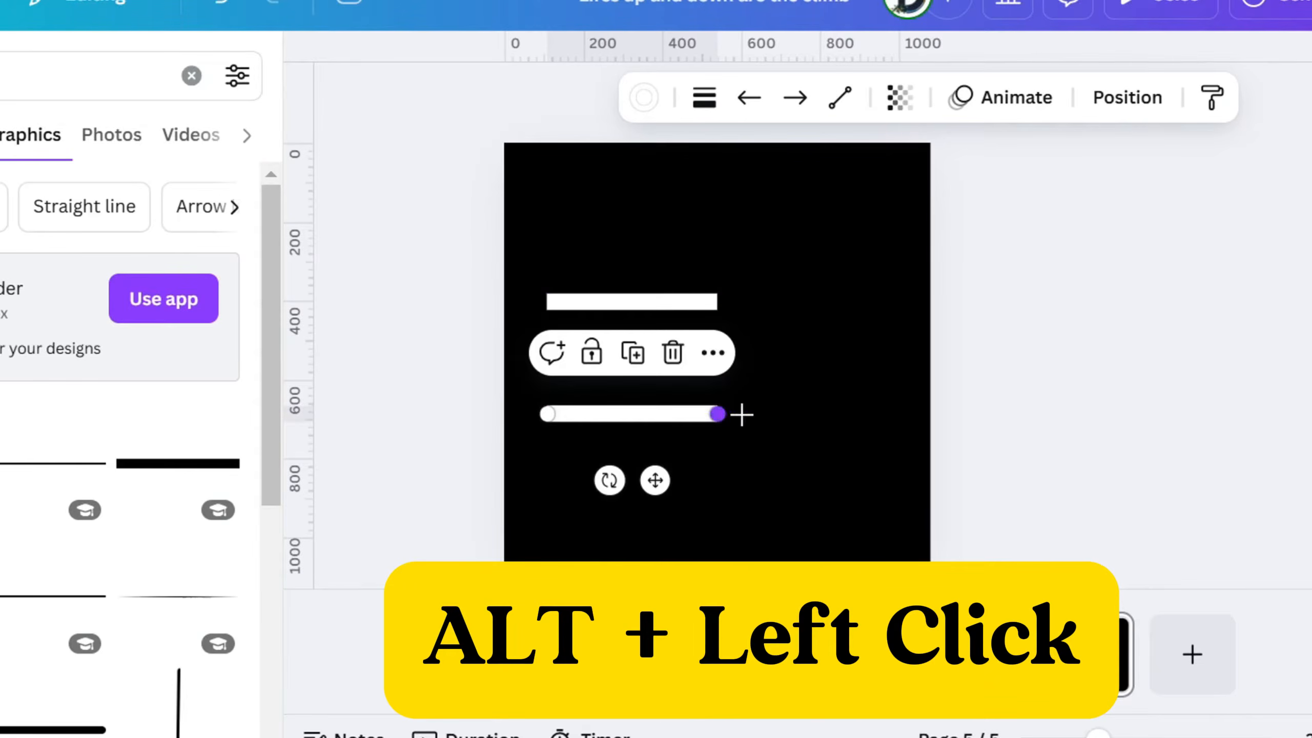
left_click_drag(742, 415, 893, 415)
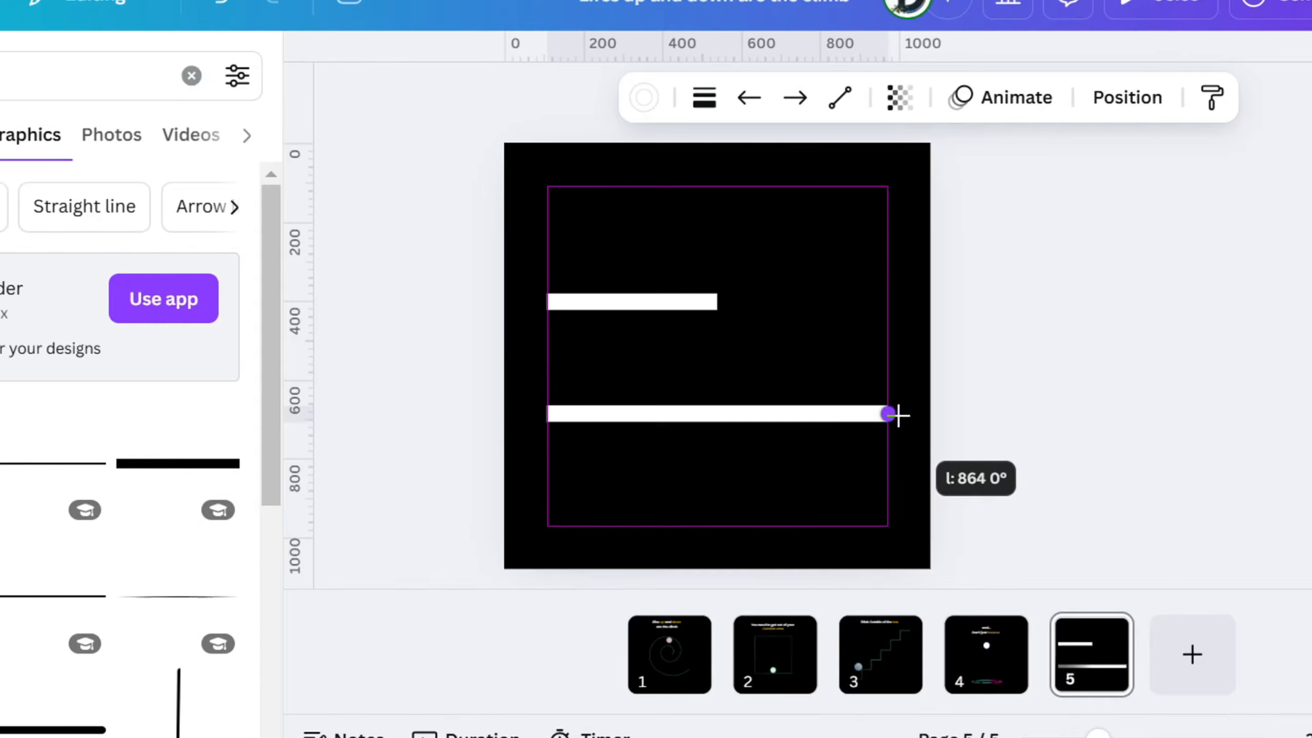
left_click(762, 241)
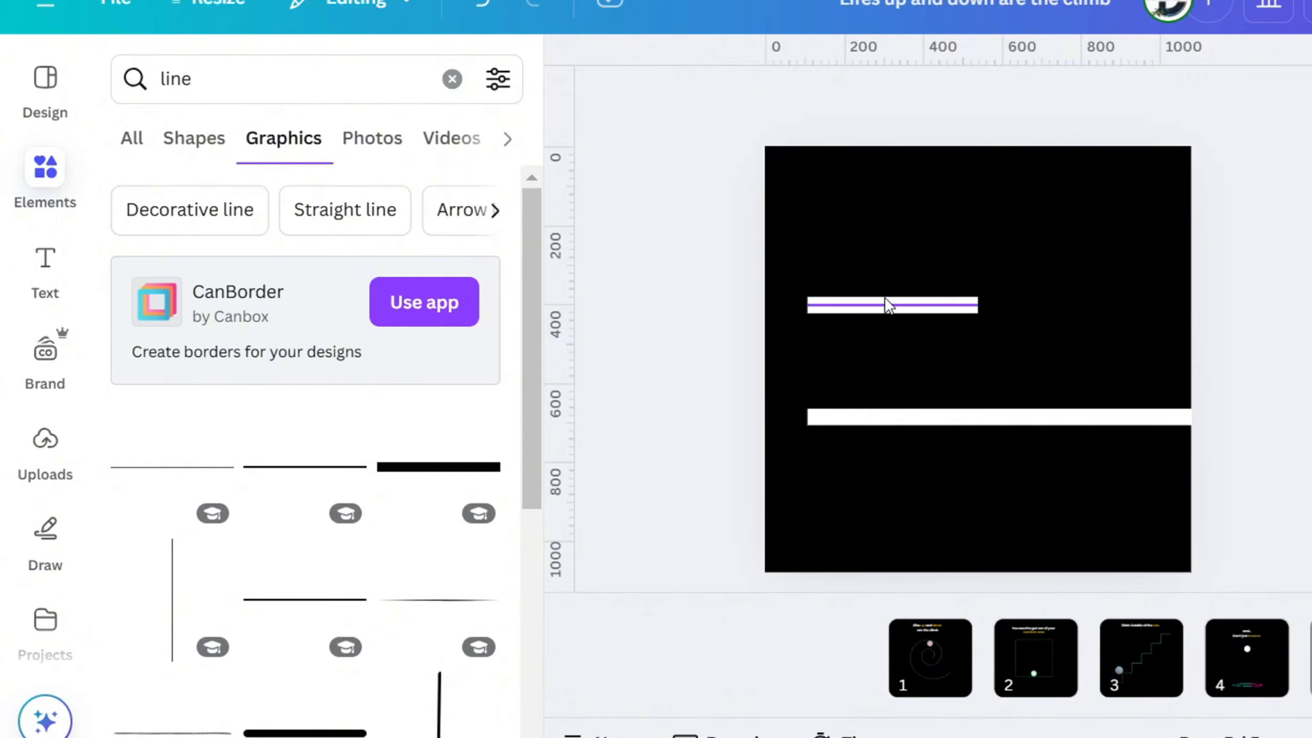
left_click_drag(903, 423, 905, 438)
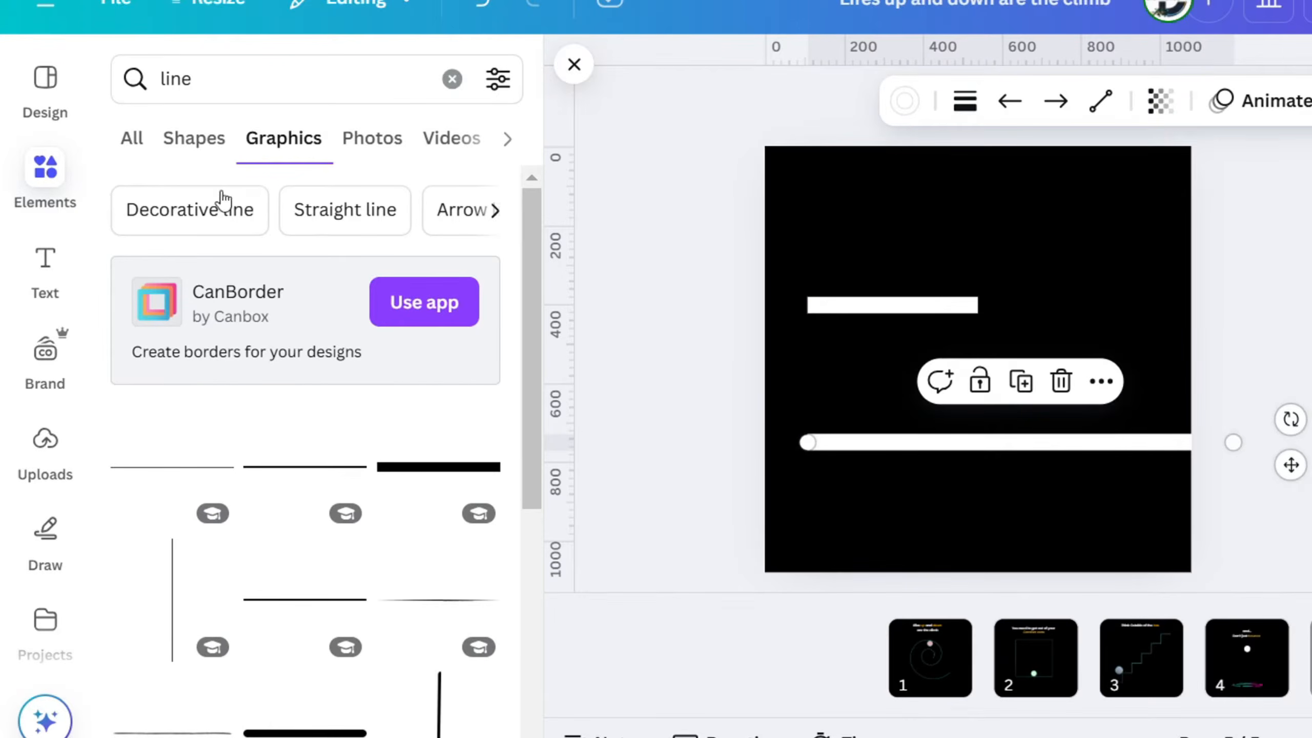
Add the text "aiming to be best" and place it directly beneath the short white bar
left_click(10, 269)
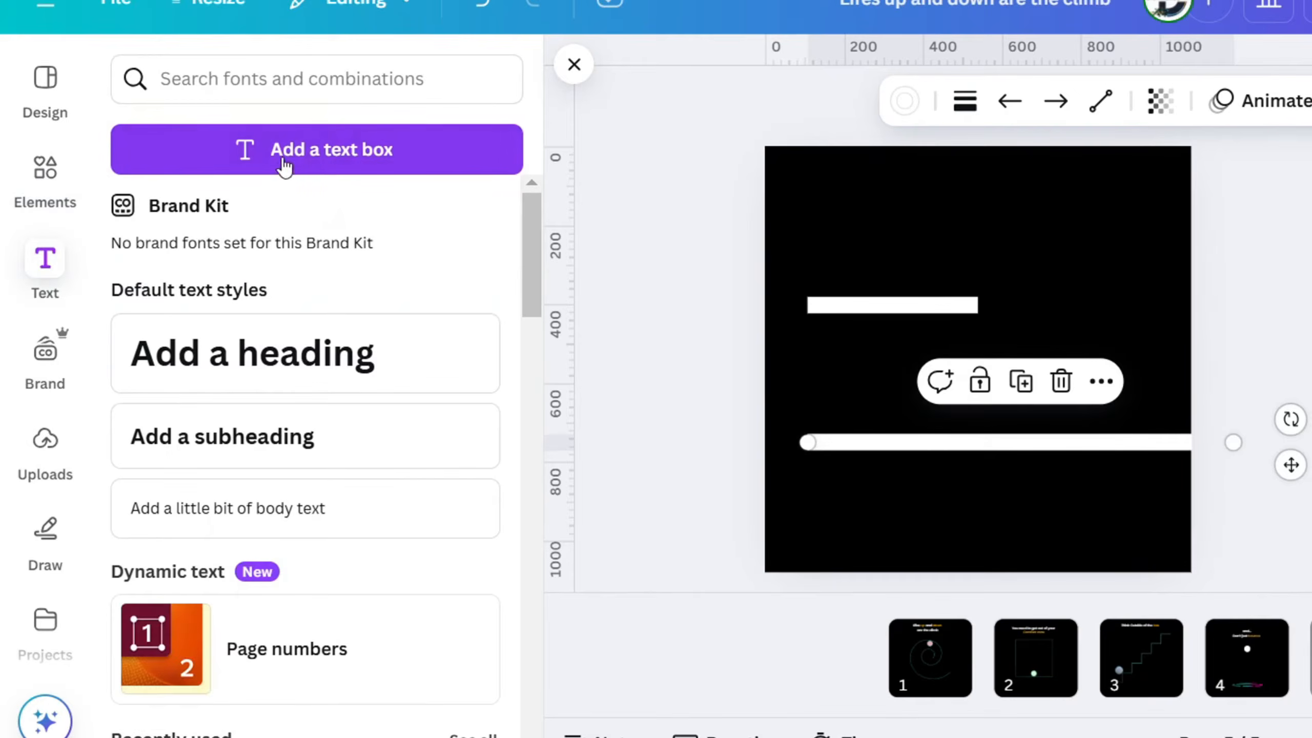
left_click(284, 160)
type("aiming to be s")
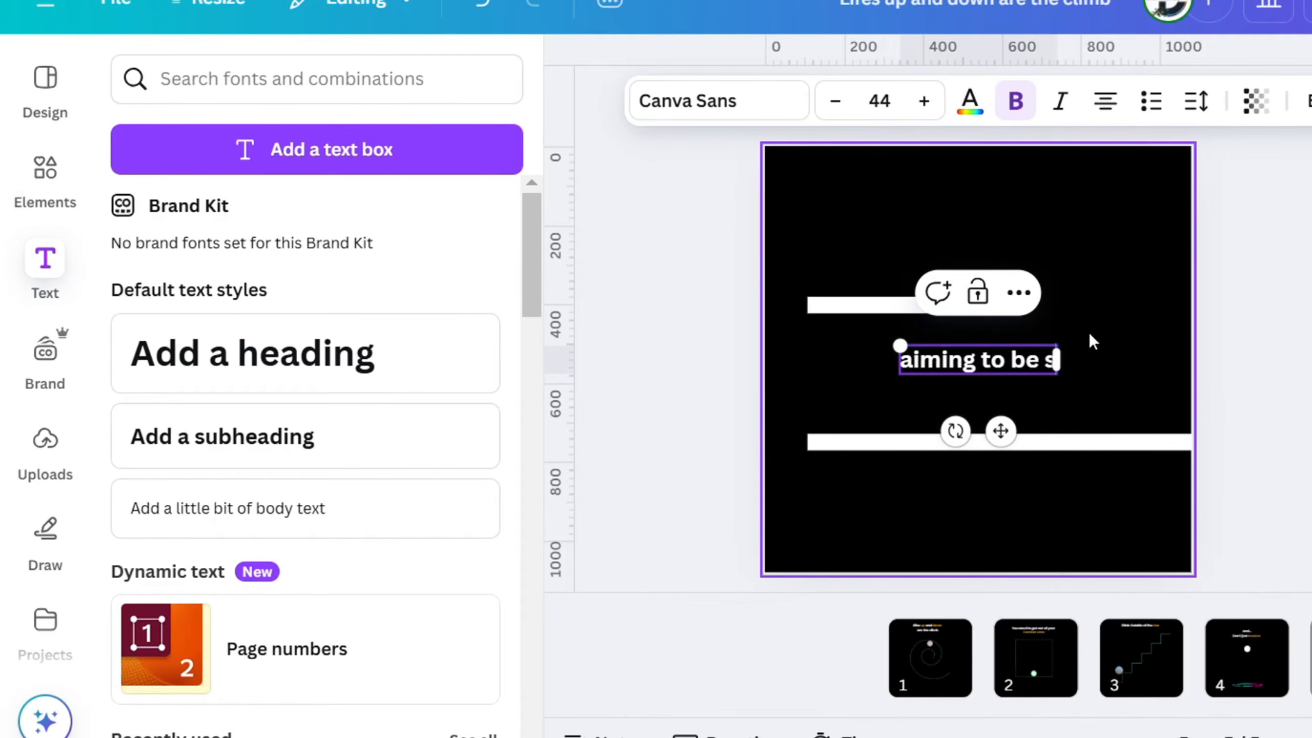
left_click(1090, 335)
left_click_drag(1060, 349, 931, 285)
left_click(1013, 279)
left_click_drag(958, 344, 966, 310)
left_click(962, 318)
Set the "aiming to be best" text to size 38 and align it with the short bar's left end
left_click(841, 101)
left_click(841, 102)
left_click(841, 101)
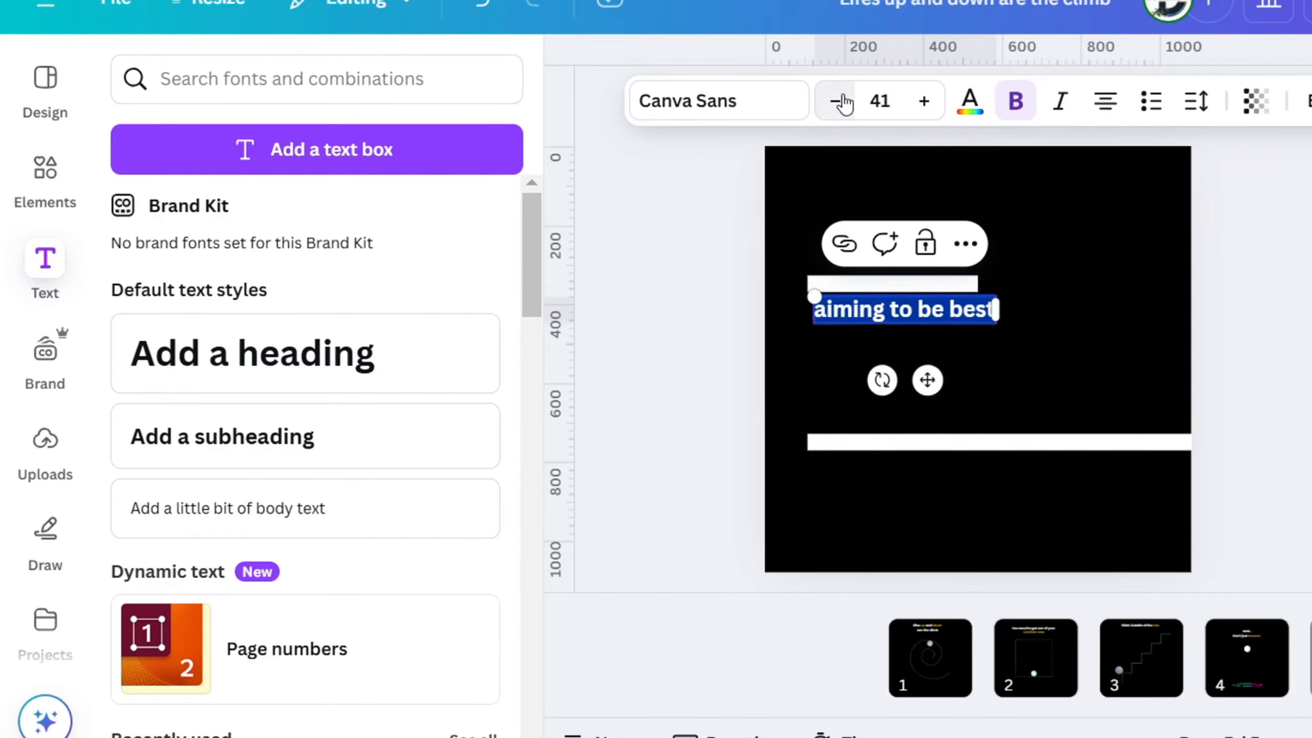
left_click(1041, 327)
mouse_move(962, 311)
left_mouse_down()
mouse_move(931, 306)
mouse_move(944, 310)
left_mouse_up()
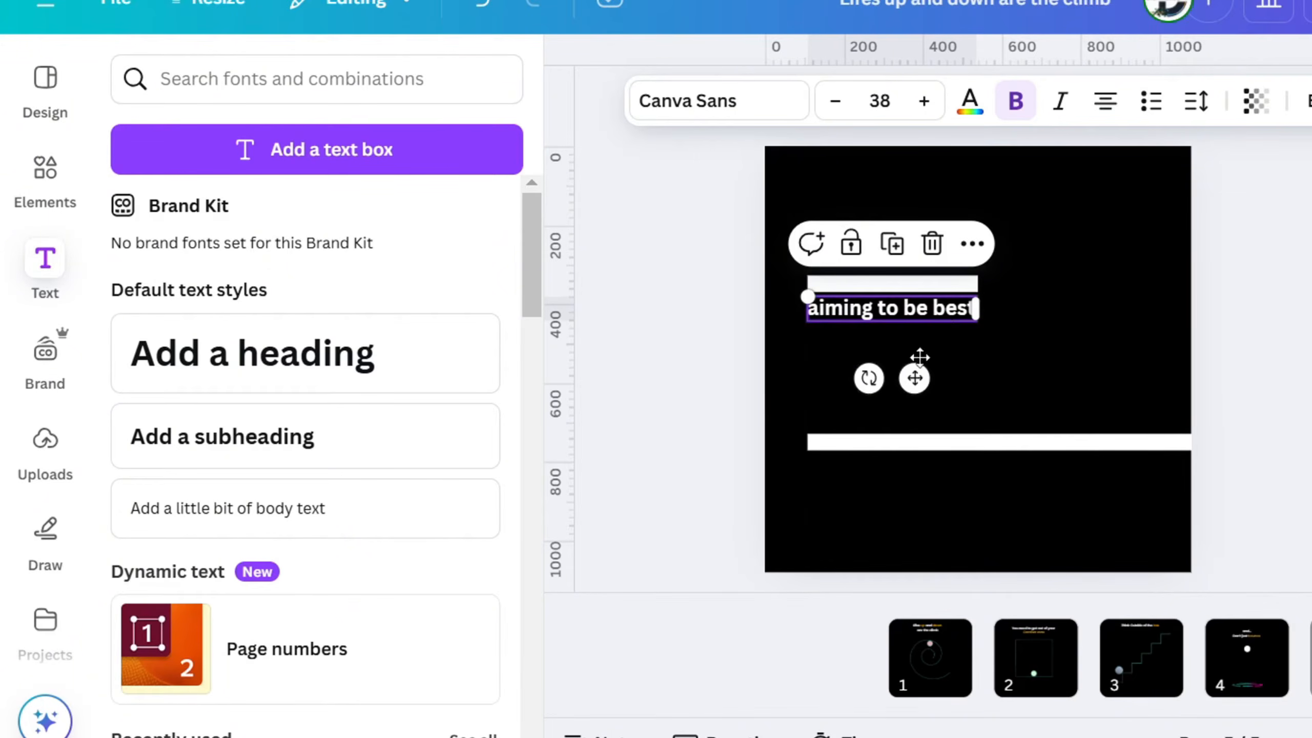
Duplicate the caption beneath the long white bar and change the copy's wording to "aiming to be better"
left_click_drag(920, 358, 946, 478)
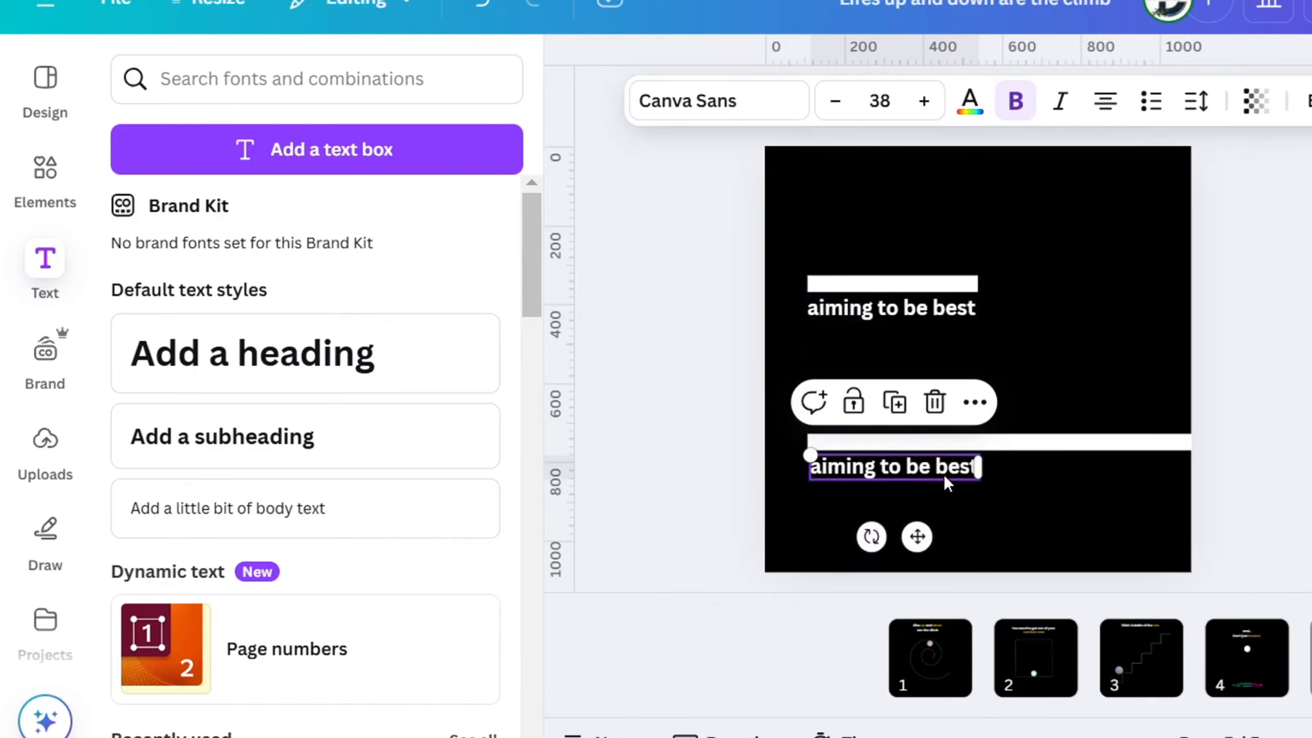
double_click(946, 477)
left_click(951, 468)
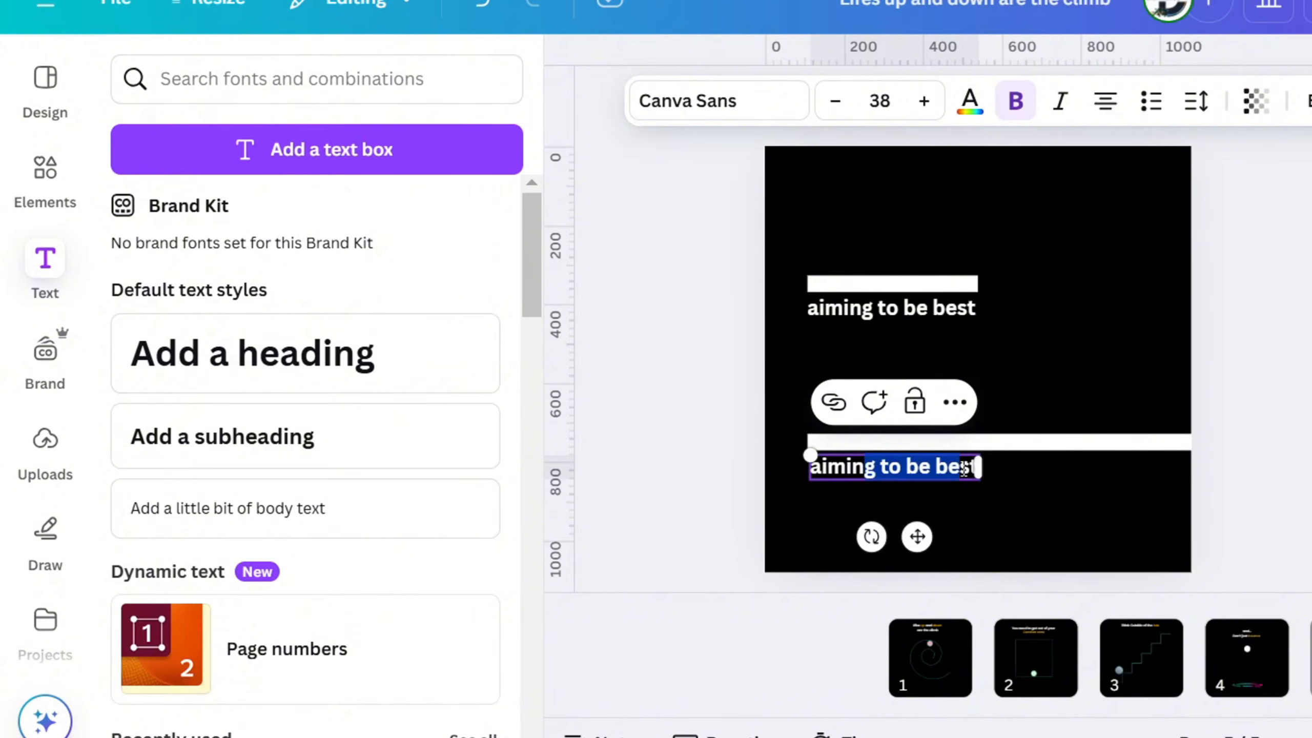
left_click_drag(981, 468, 978, 464)
type("tte")
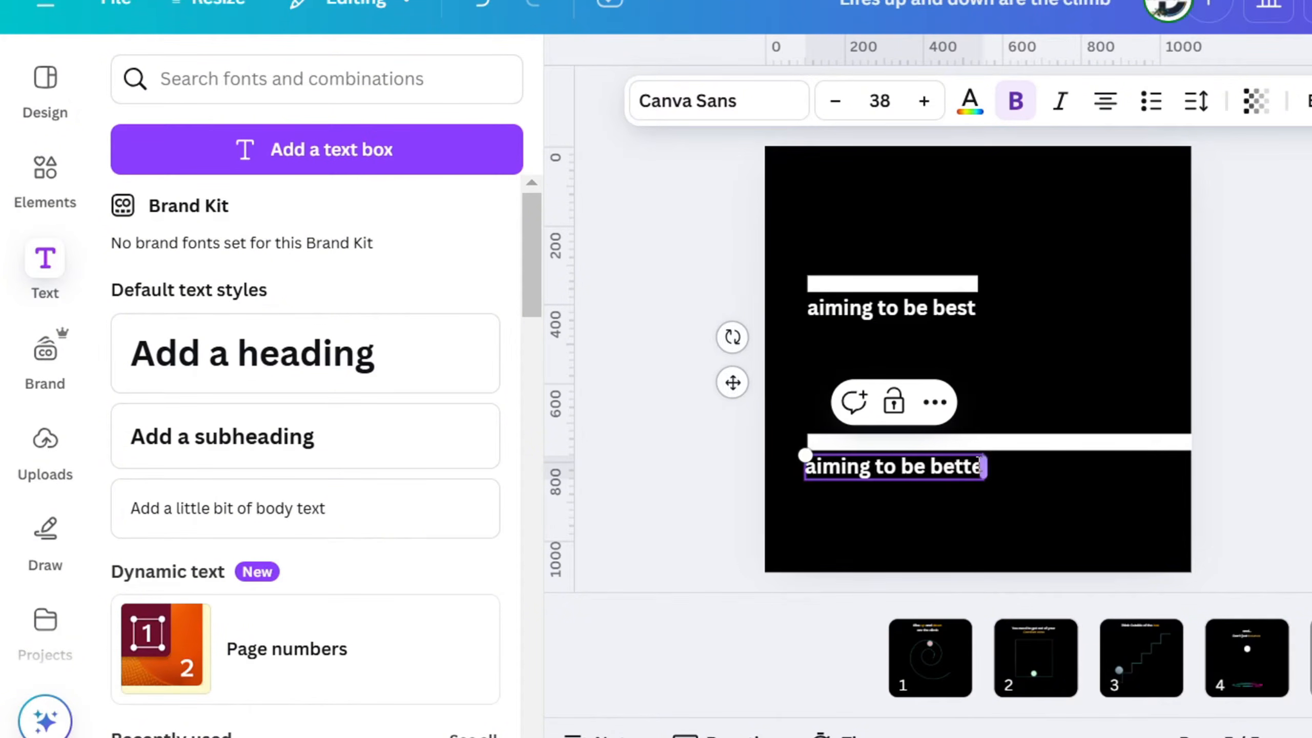
type("r")
left_click(1057, 324)
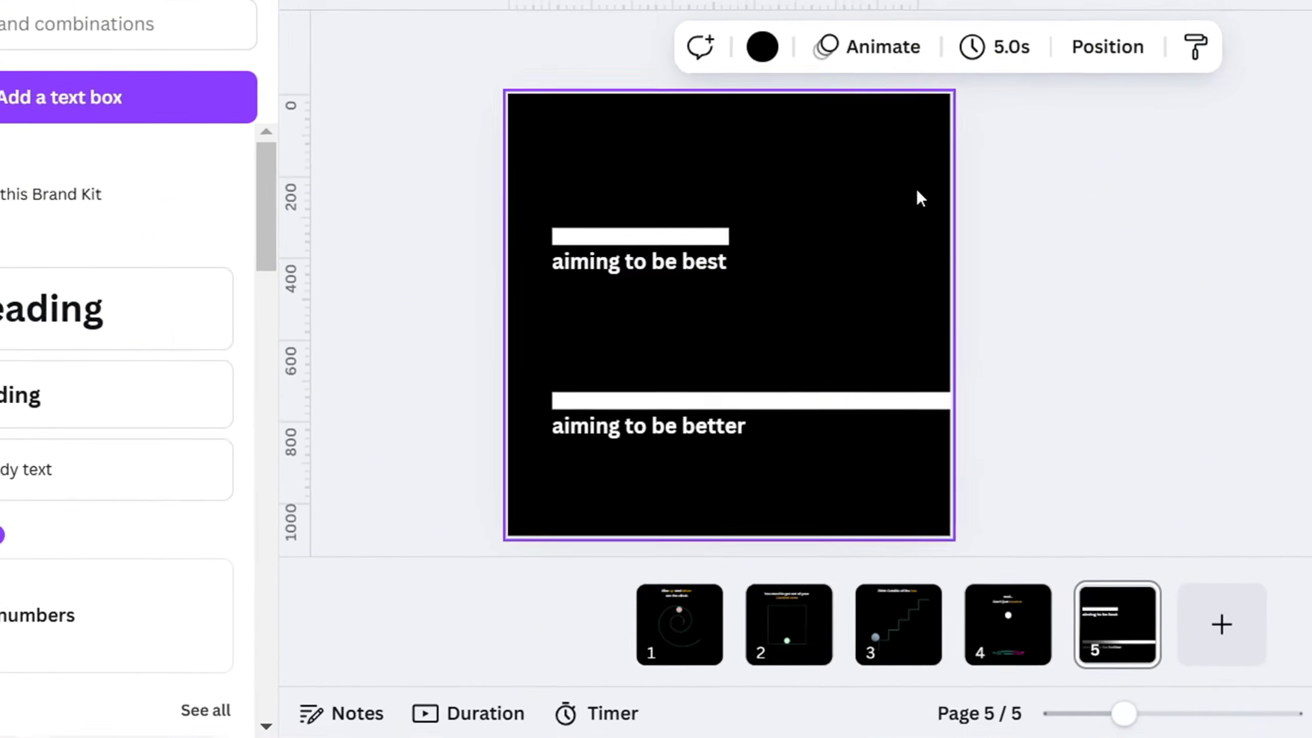
Duplicate the short white bar to its right and rotate the copy to a near-vertical angle
left_click(716, 236)
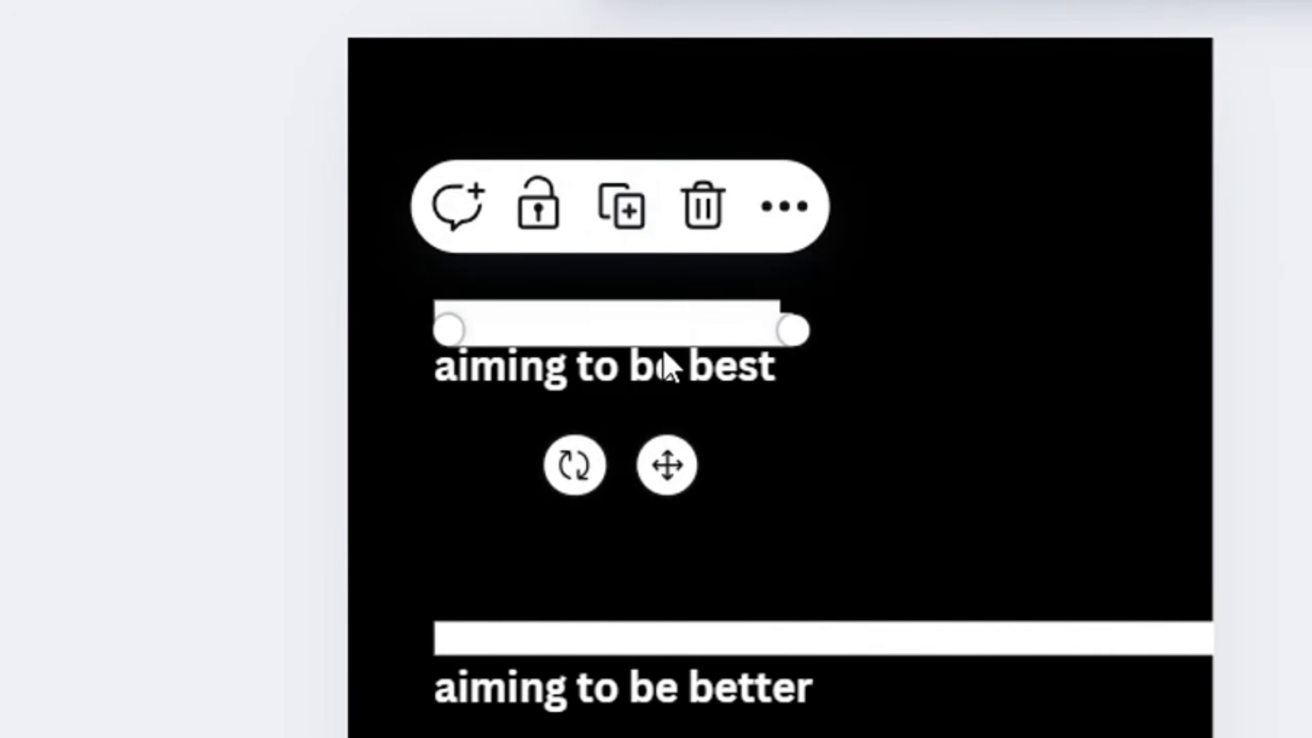
left_click_drag(664, 353, 946, 270)
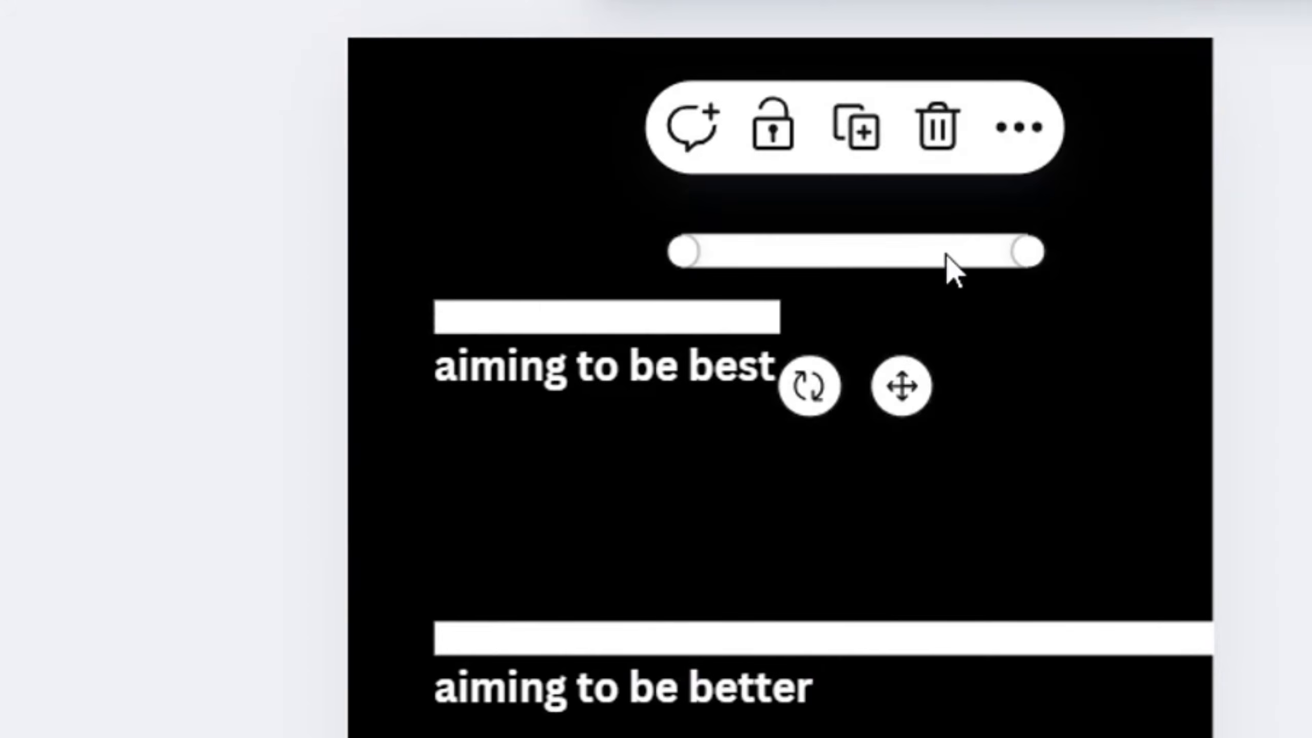
left_click_drag(812, 384, 890, 254)
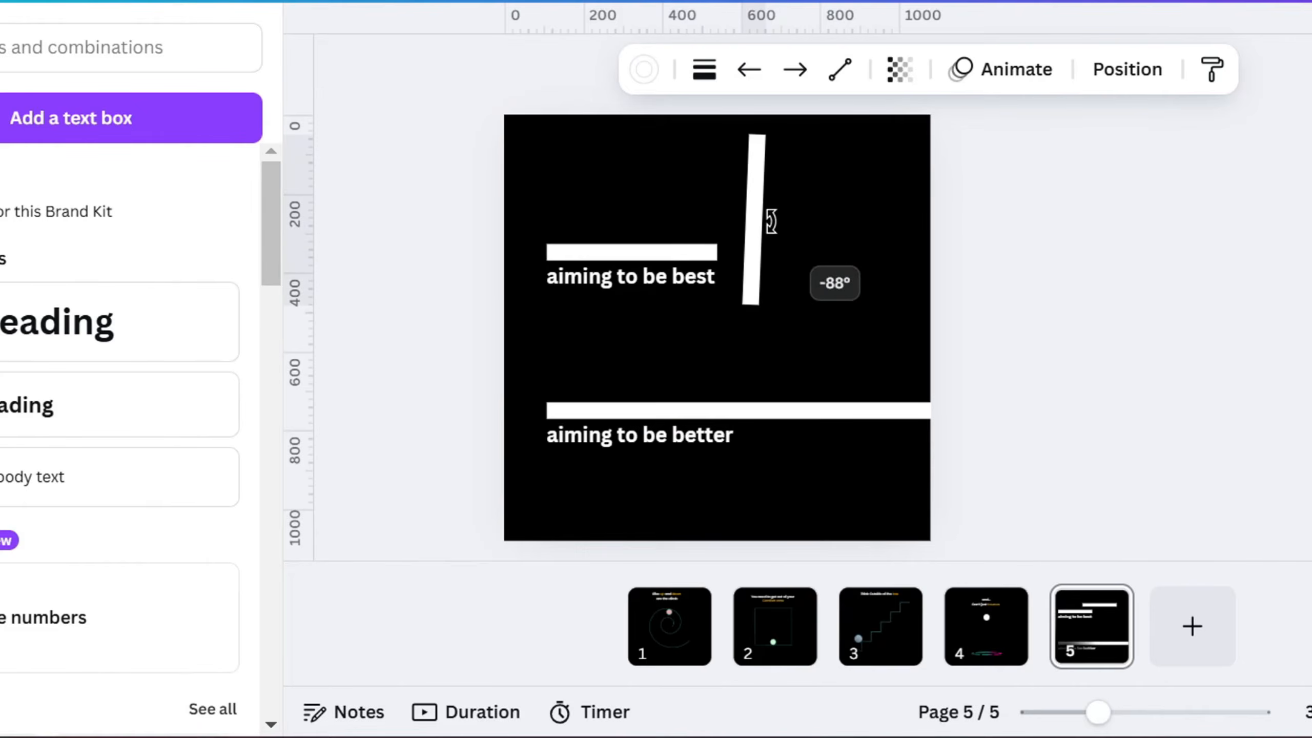
left_click_drag(771, 221, 827, 237)
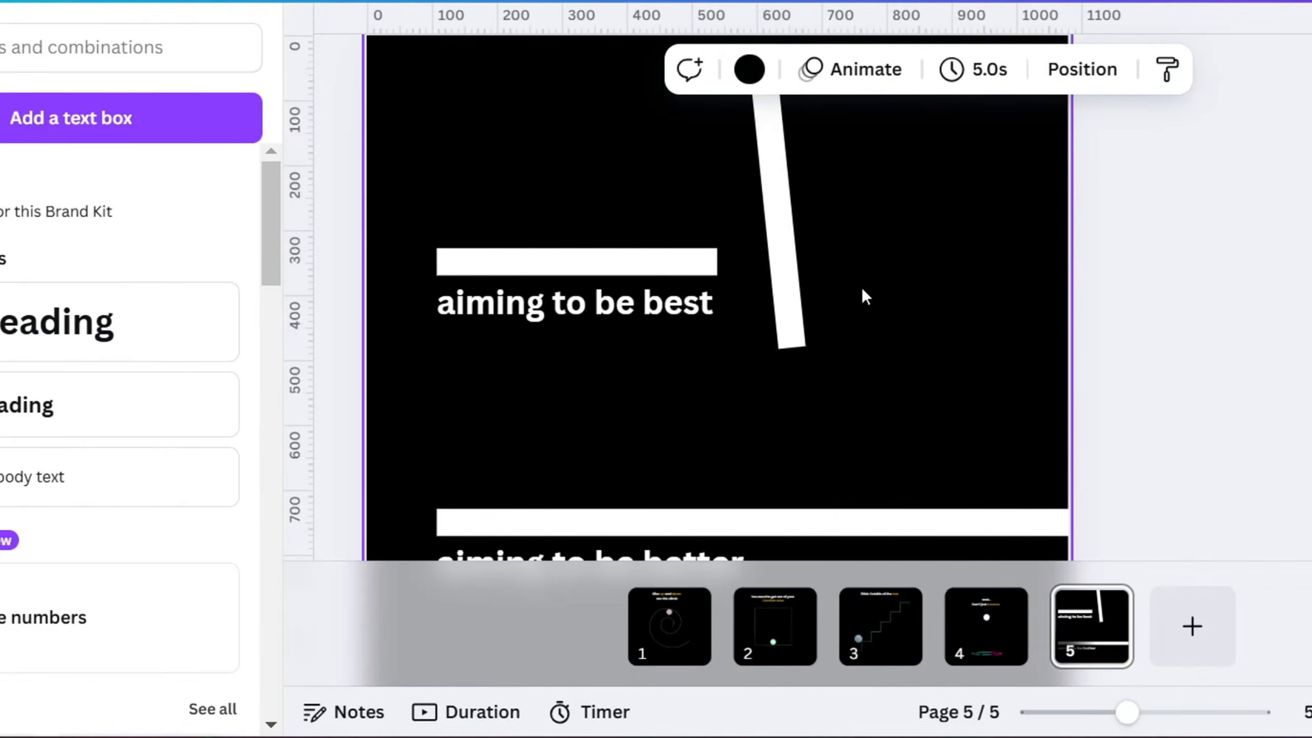
left_click(793, 335)
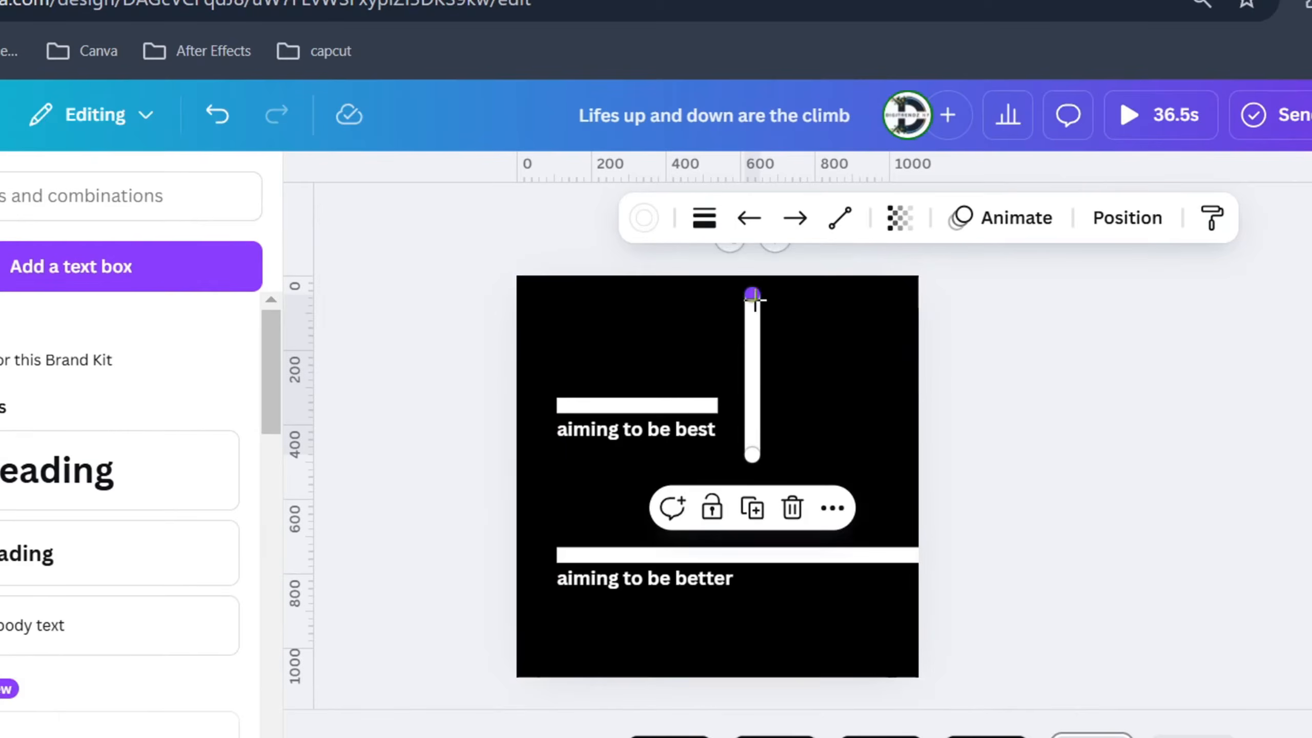
Straighten and shorten the rotated bar to about 180 px tall and position it just beyond the short bar's right end
left_click_drag(753, 146, 754, 238)
left_click_drag(755, 387, 756, 387)
scroll(764, 414, "up", 2)
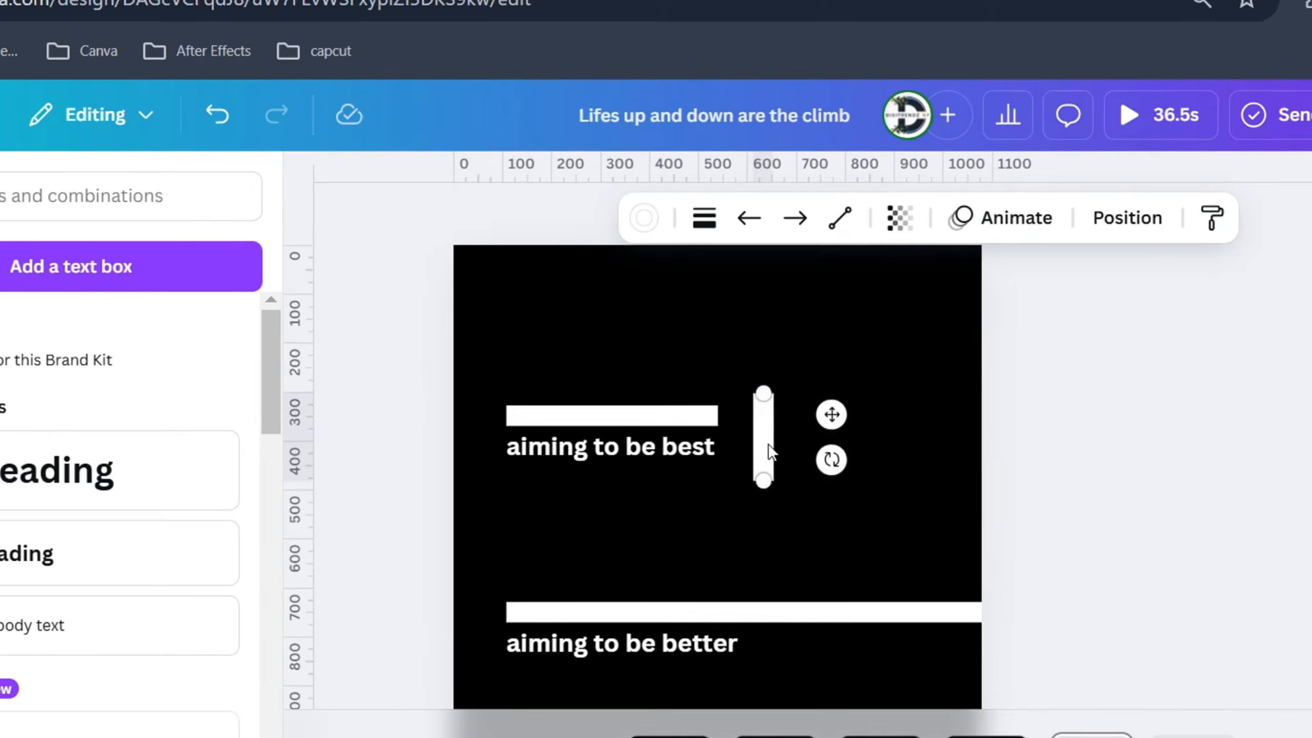
left_click_drag(770, 445, 764, 387)
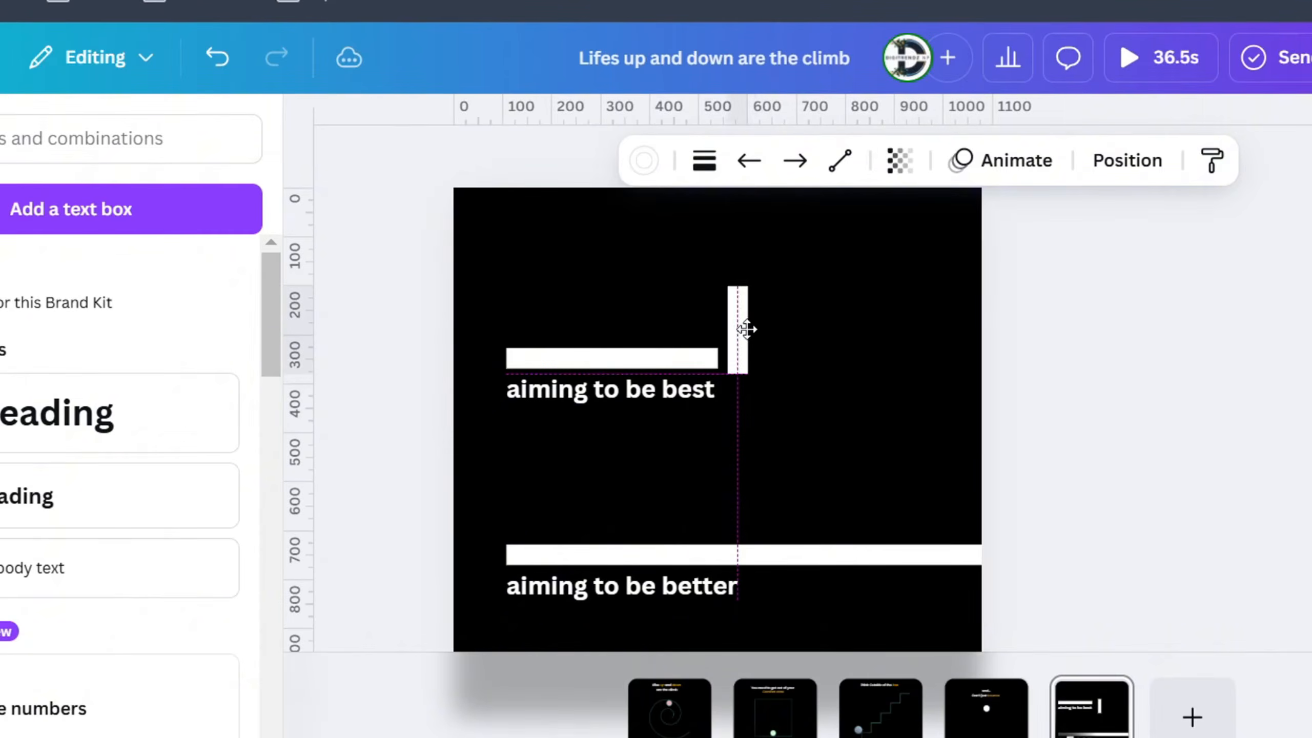
left_click_drag(747, 329, 758, 330)
left_click(780, 330)
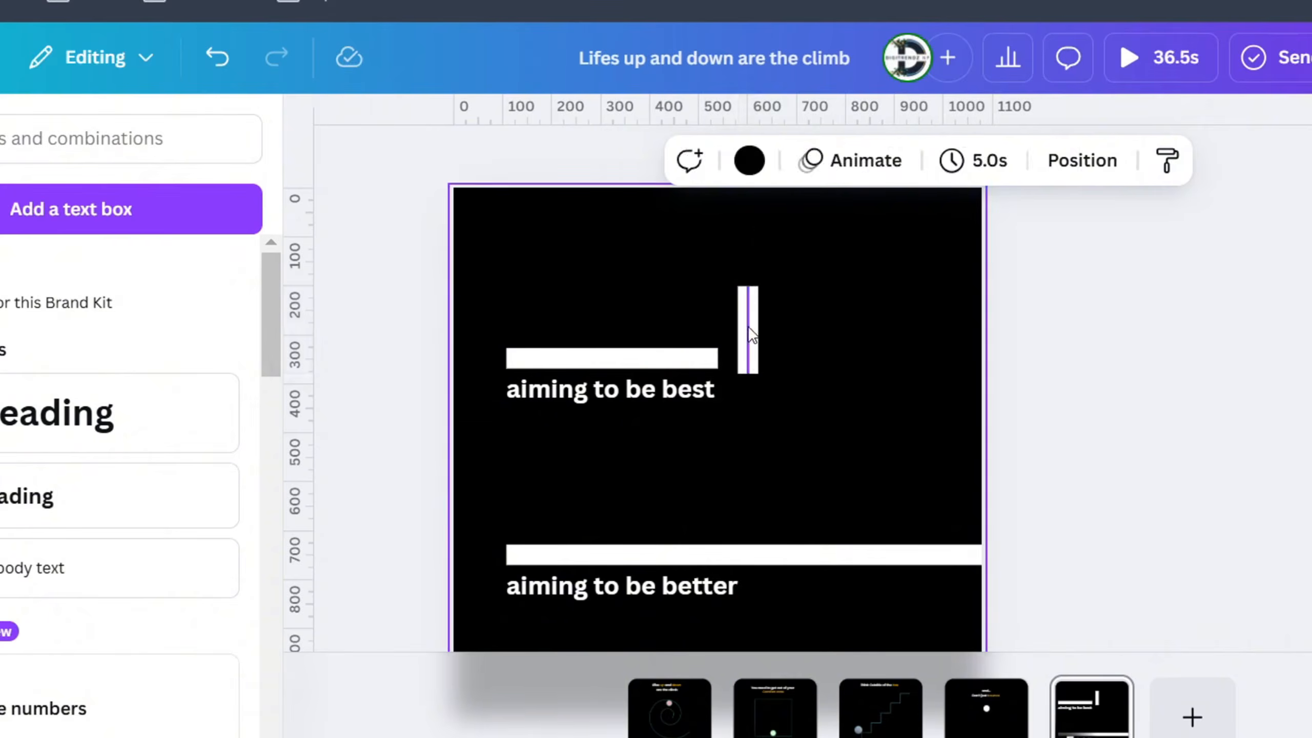
left_click(750, 333)
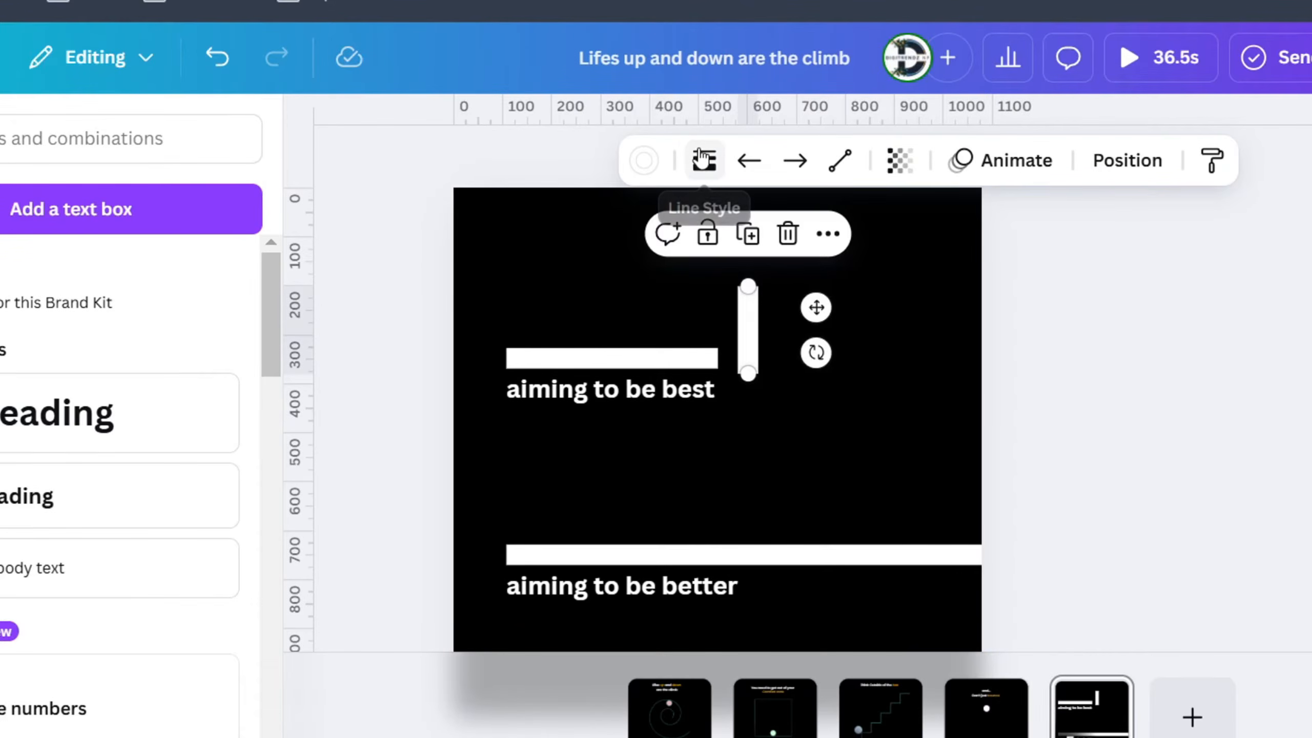
left_click(703, 160)
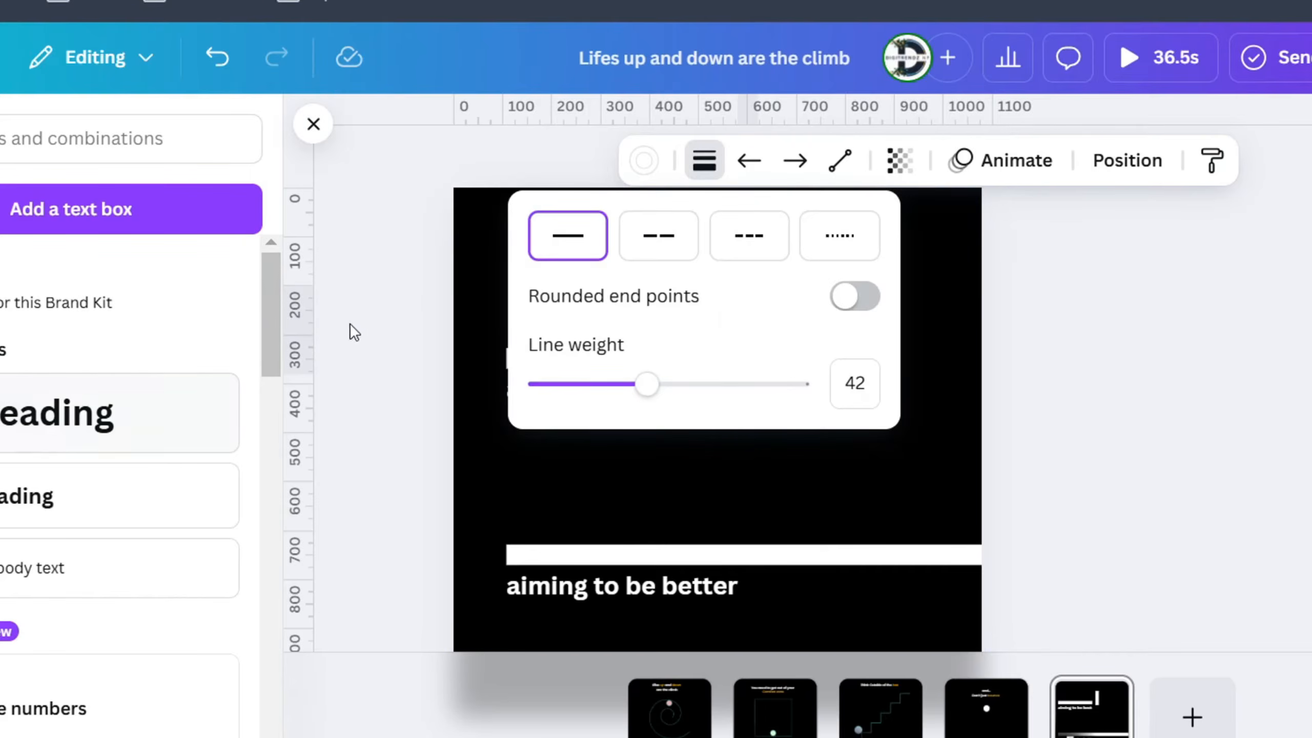
left_click(916, 250)
Change the vertical bar's colour to red
left_click(750, 334)
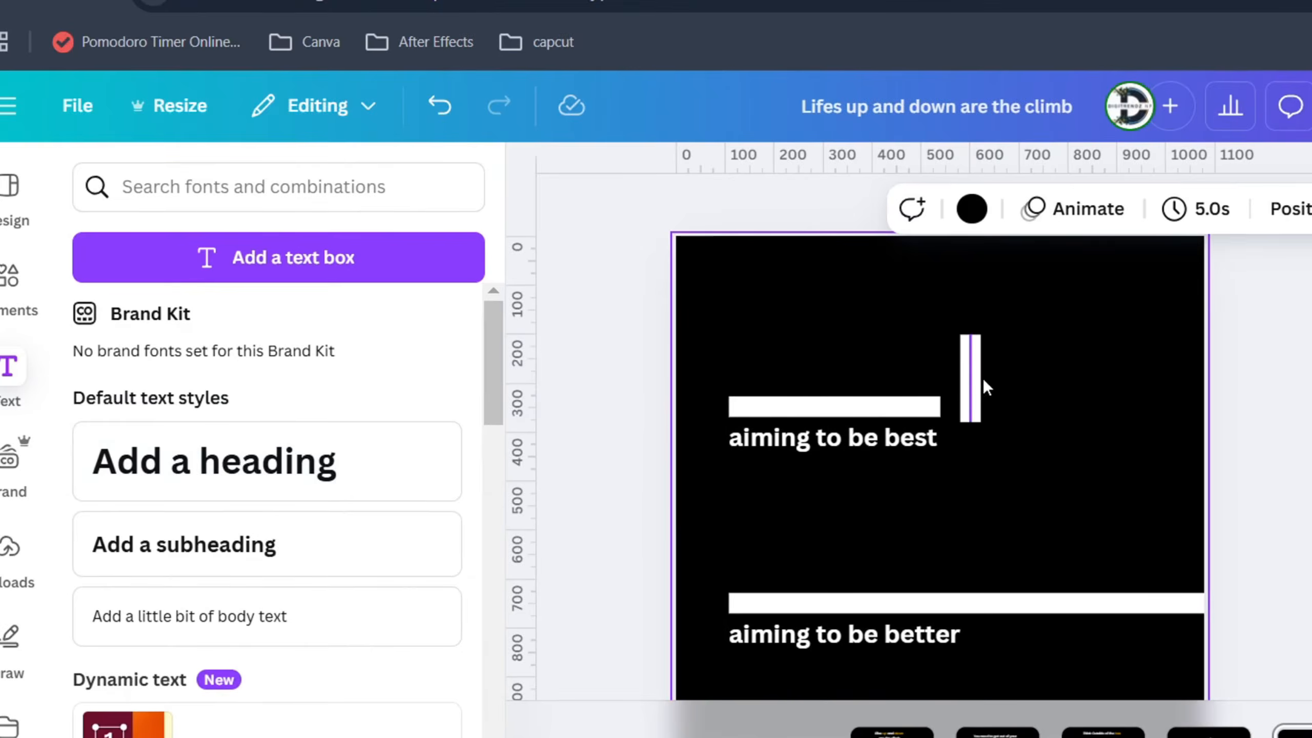
left_click(976, 379)
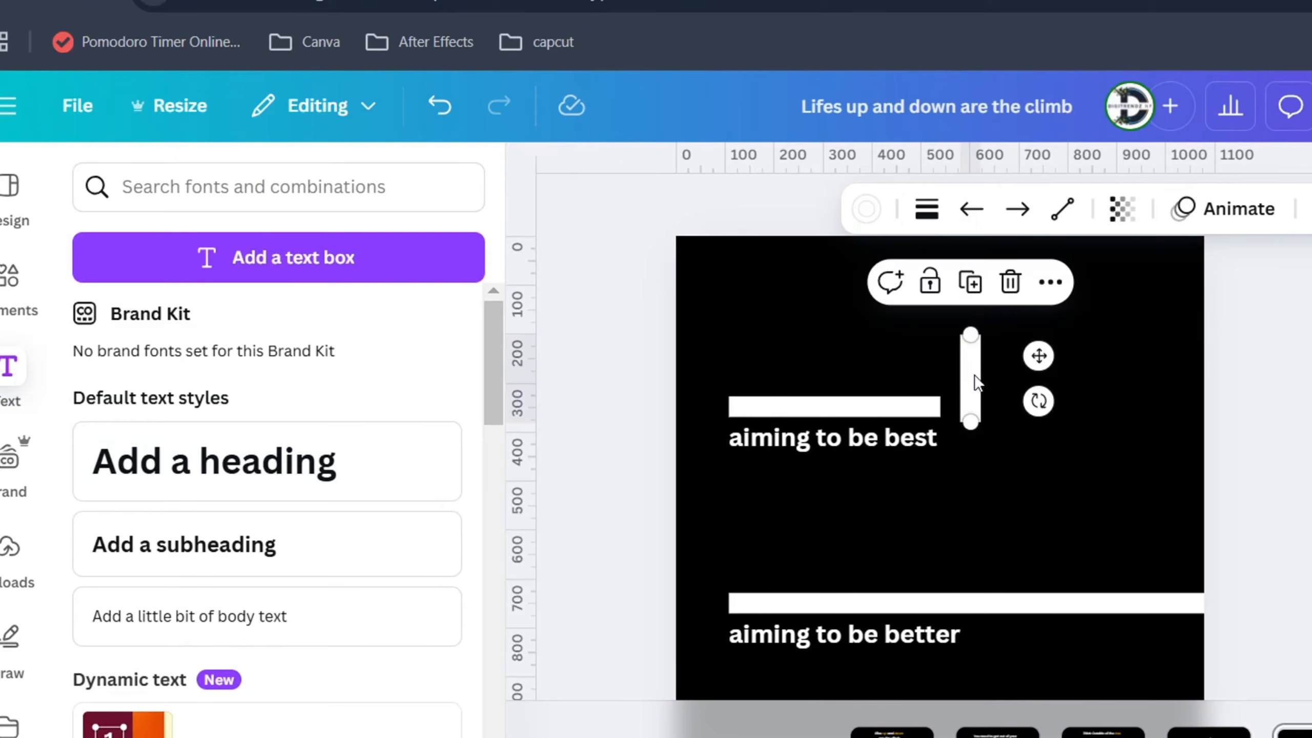
left_click(873, 216)
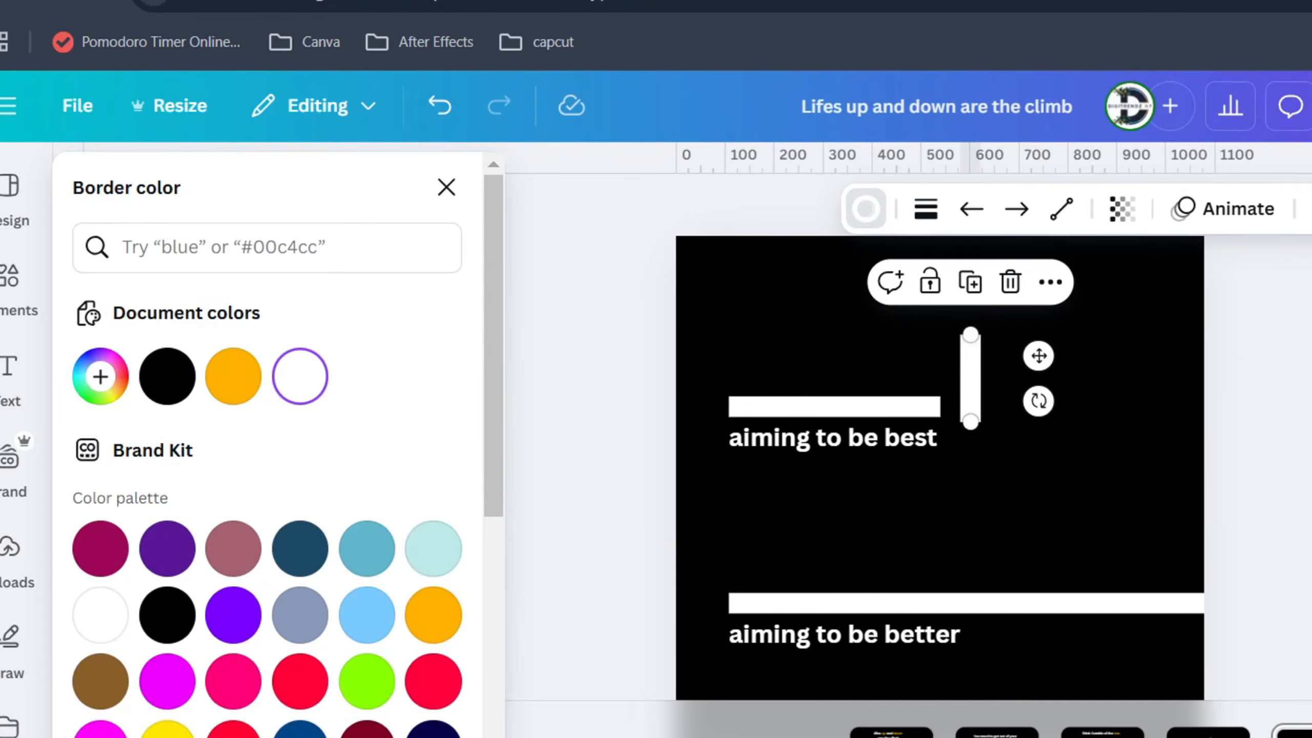
left_click(233, 731)
left_click(873, 525)
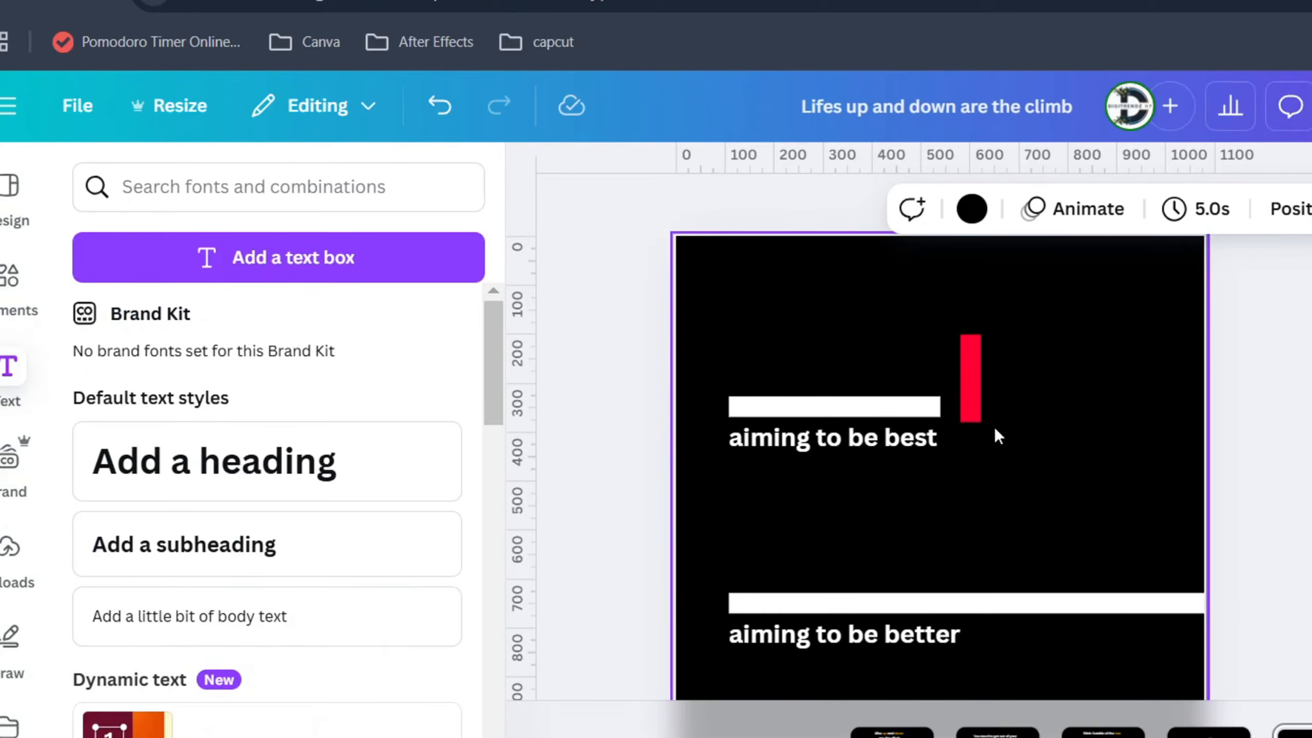
Duplicate the "aiming to be best" caption, reword the copy as "you hit a celing" and place it right of the red bar
left_click(872, 441)
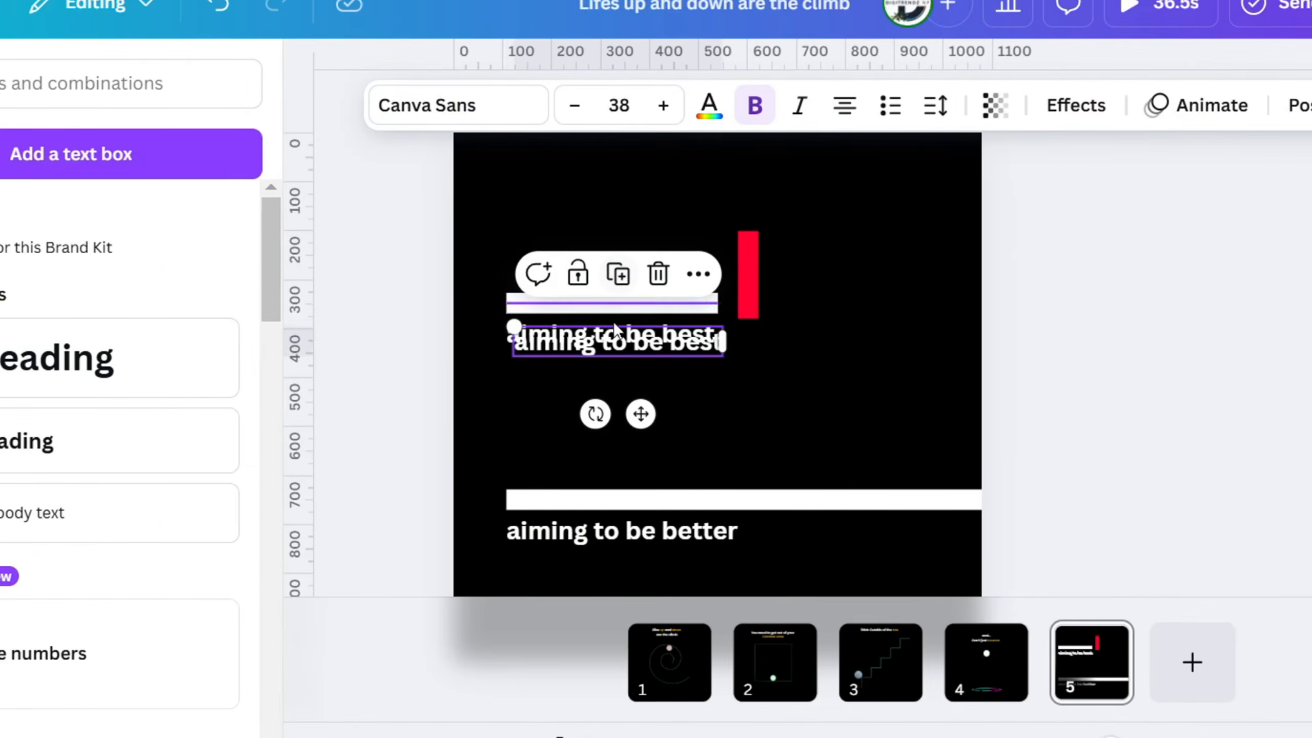
left_click_drag(611, 352, 858, 265)
triple_click(860, 252)
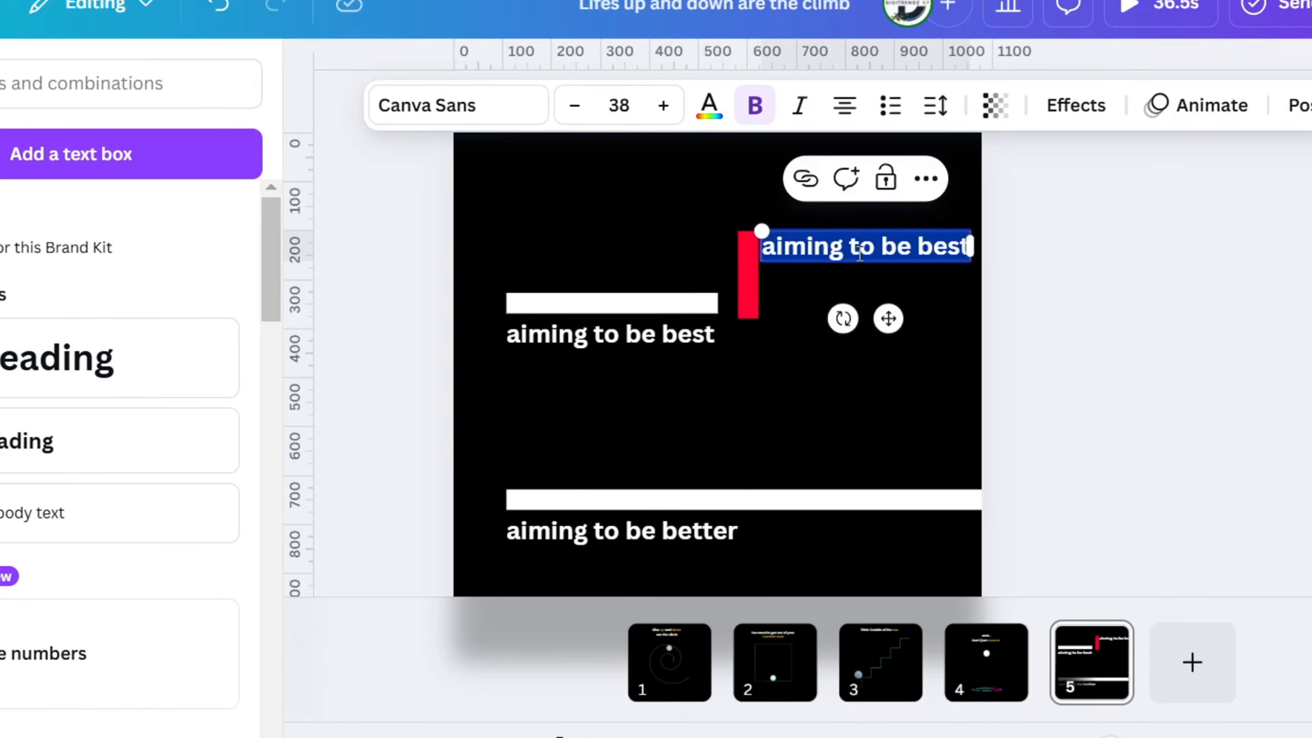
type("you")
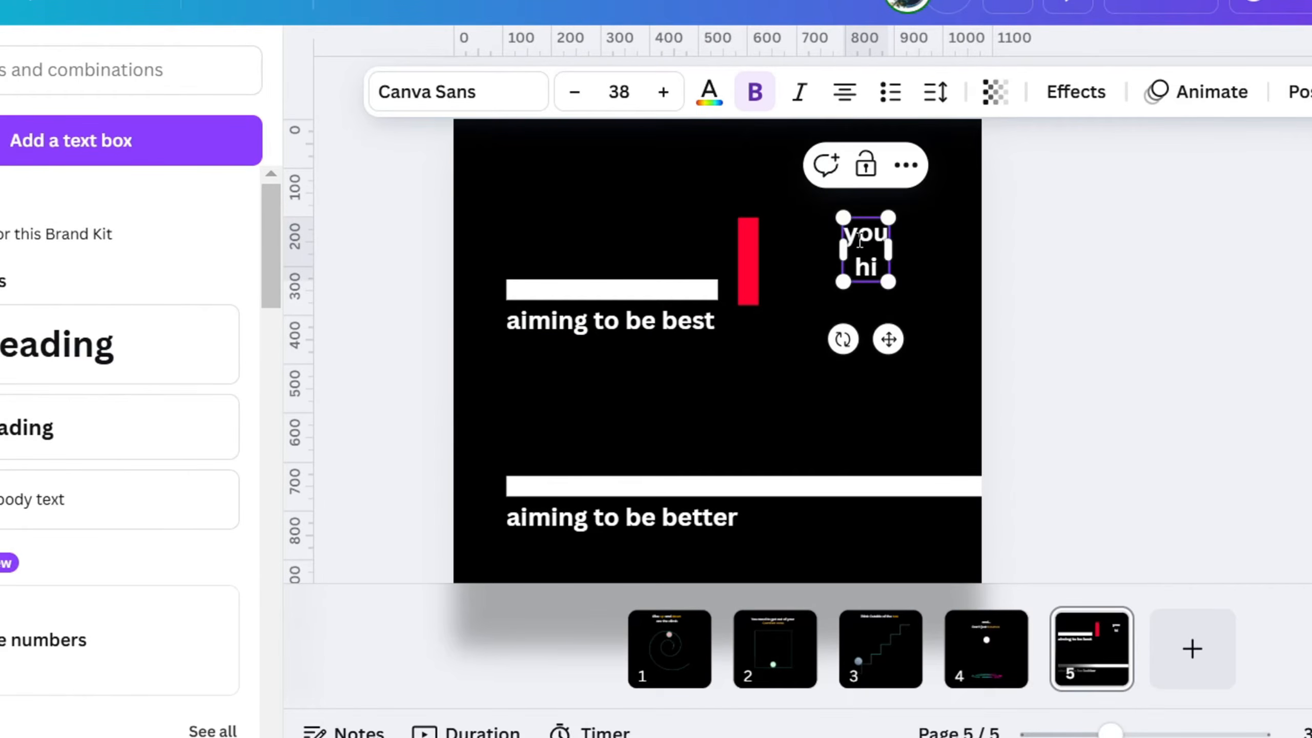
key("BackSpace")
key("BackSpace")
key("BackSpace")
type("hit a celing")
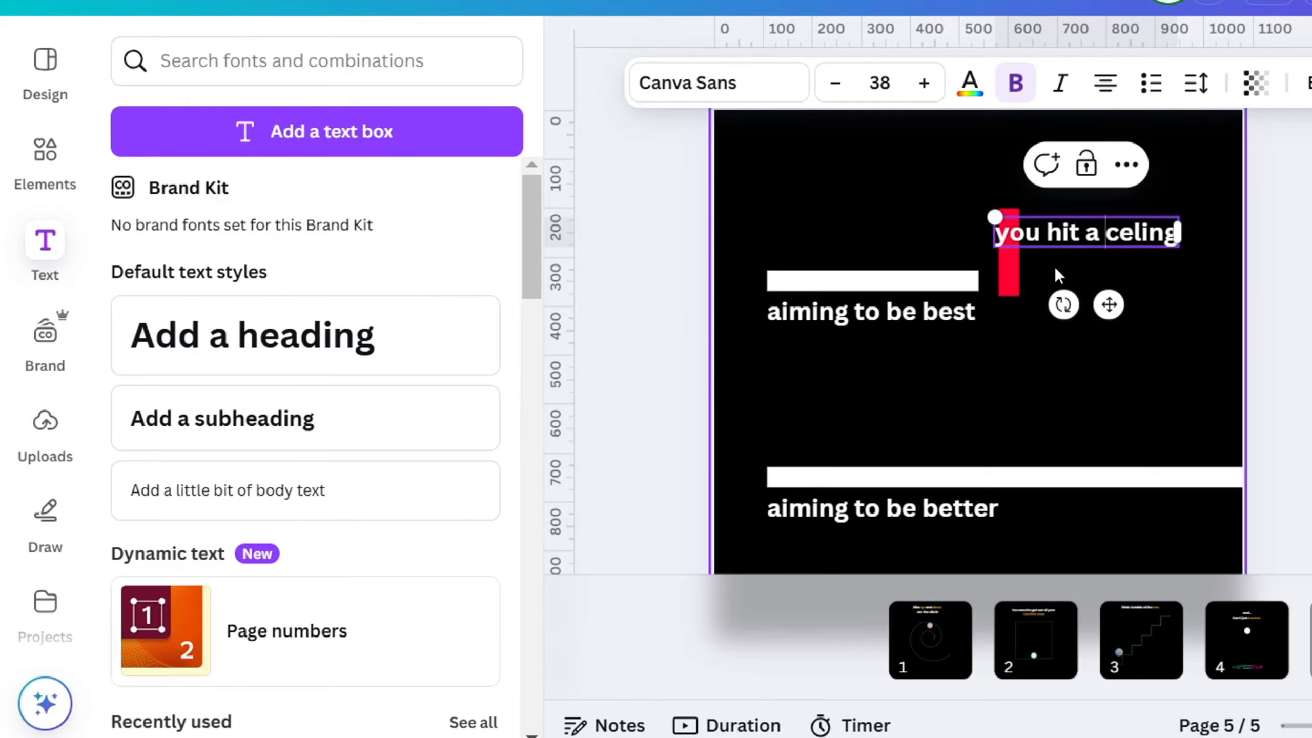
left_click(1028, 274)
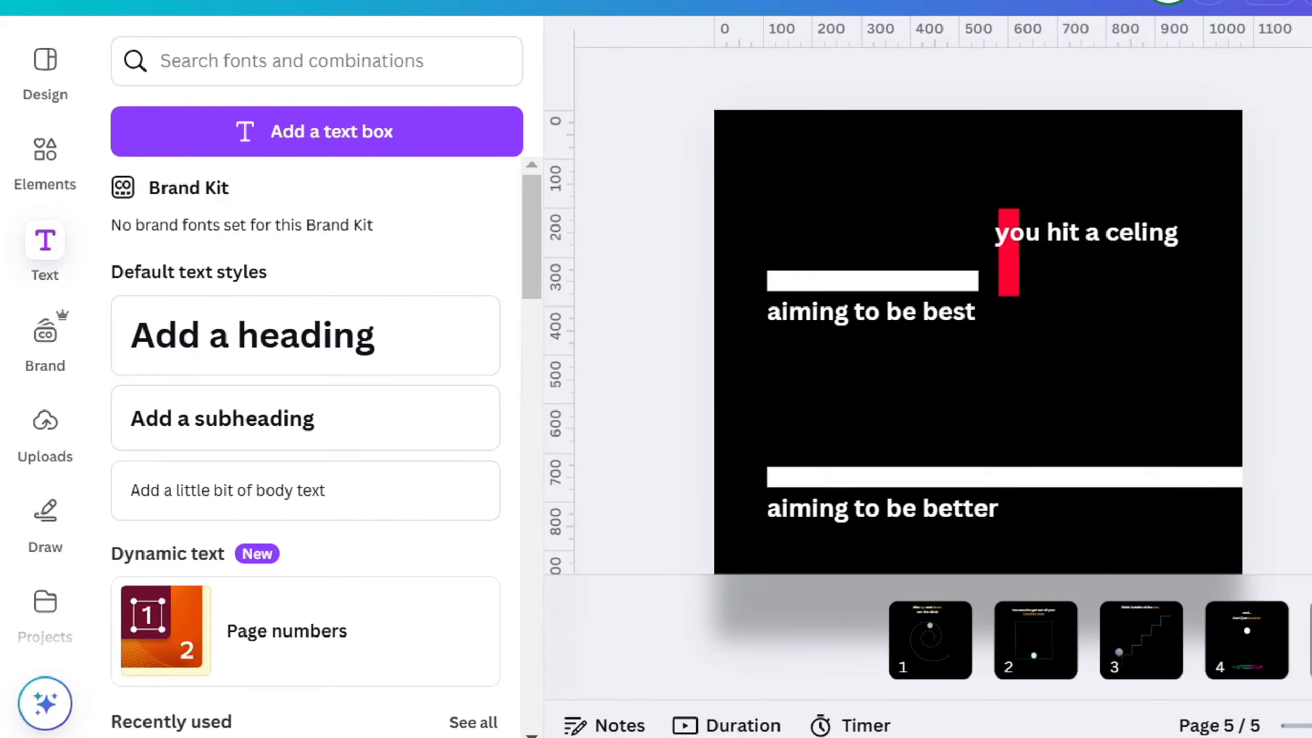
left_click_drag(784, 239, 813, 255)
Set the font of the "you hit a celing" text to Poppins Light
left_click(1075, 246)
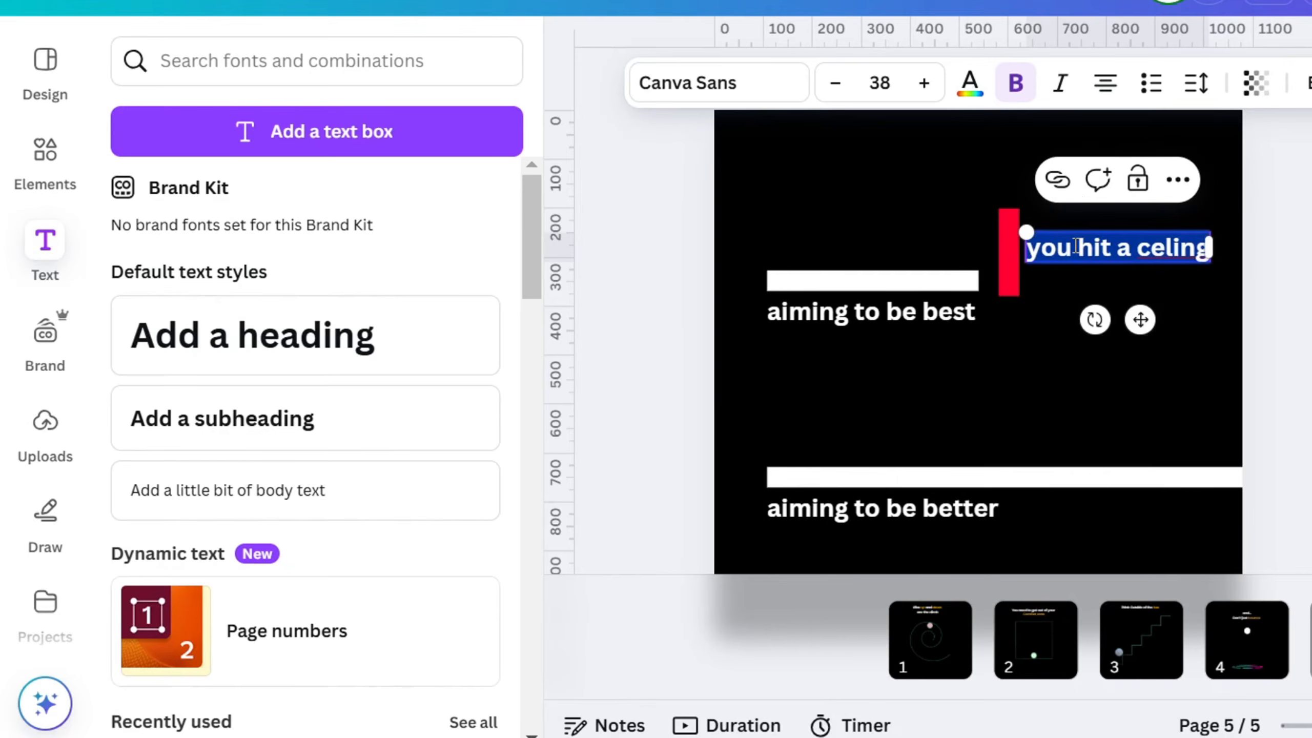
left_click(654, 80)
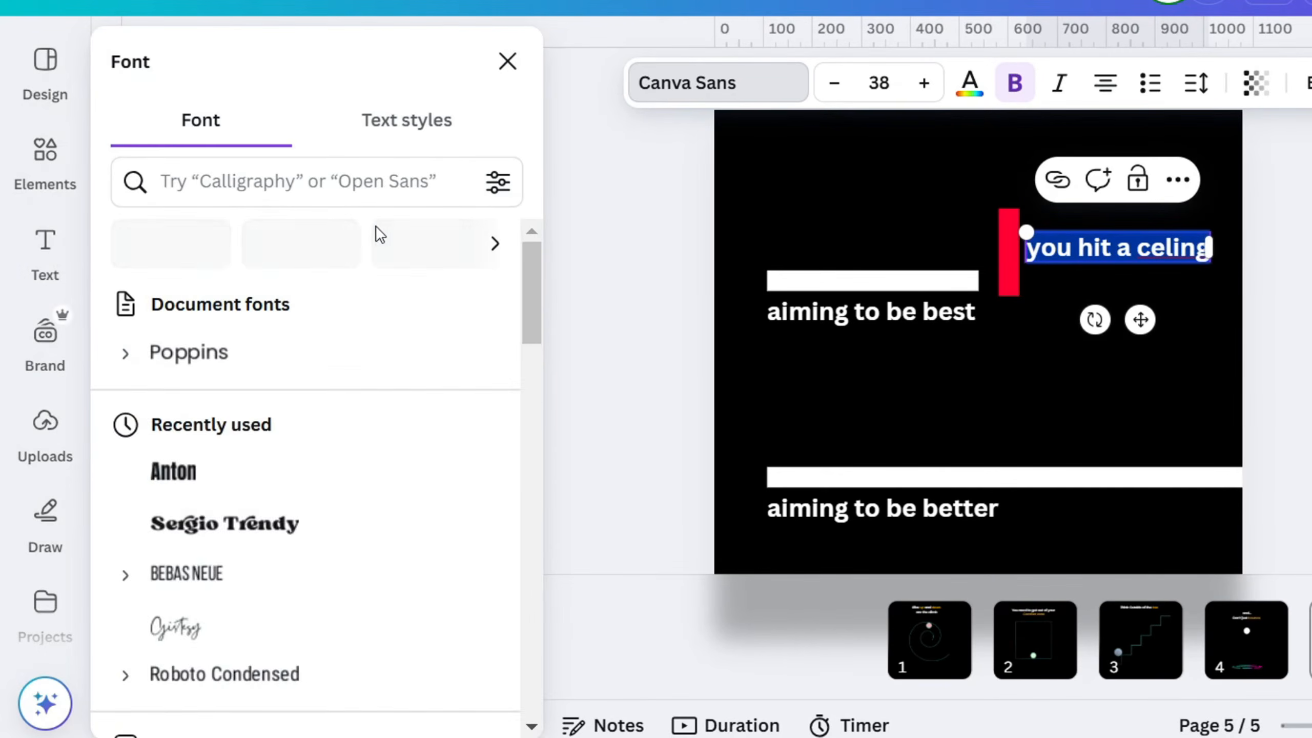
left_click(125, 406)
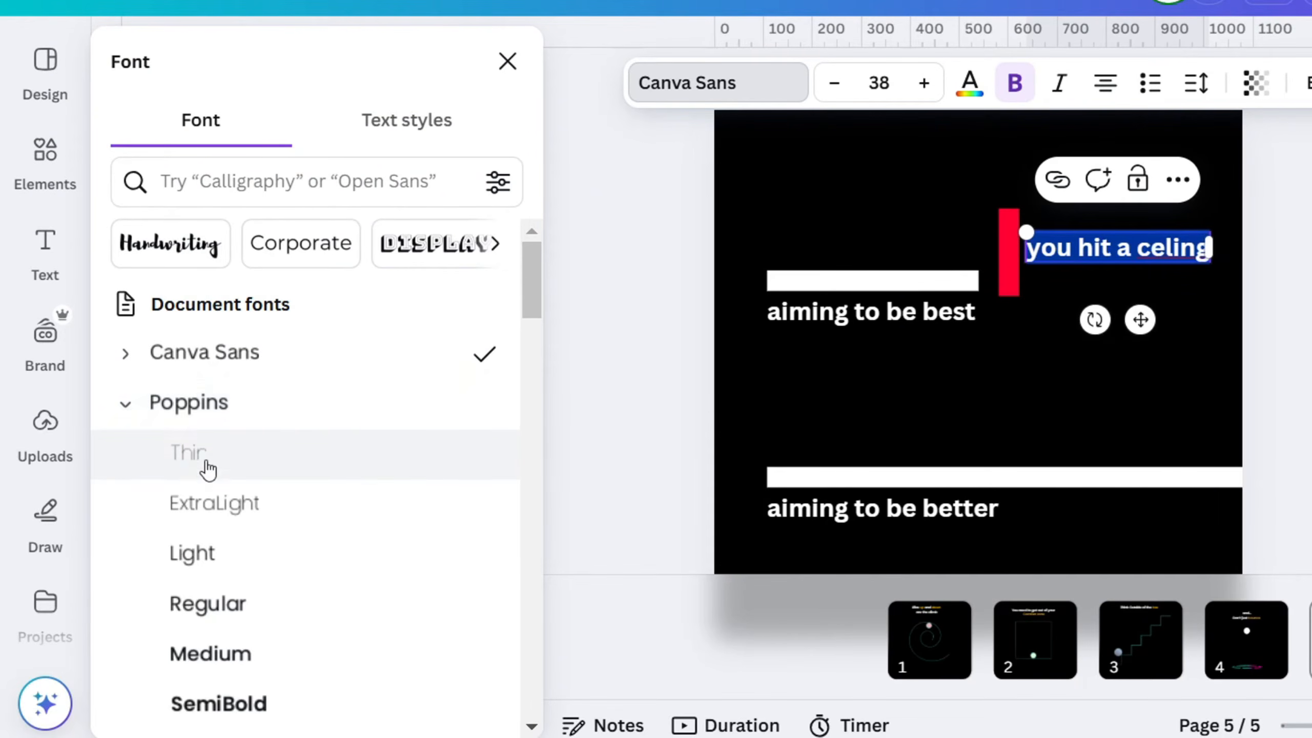
left_click(195, 549)
left_click(1119, 390)
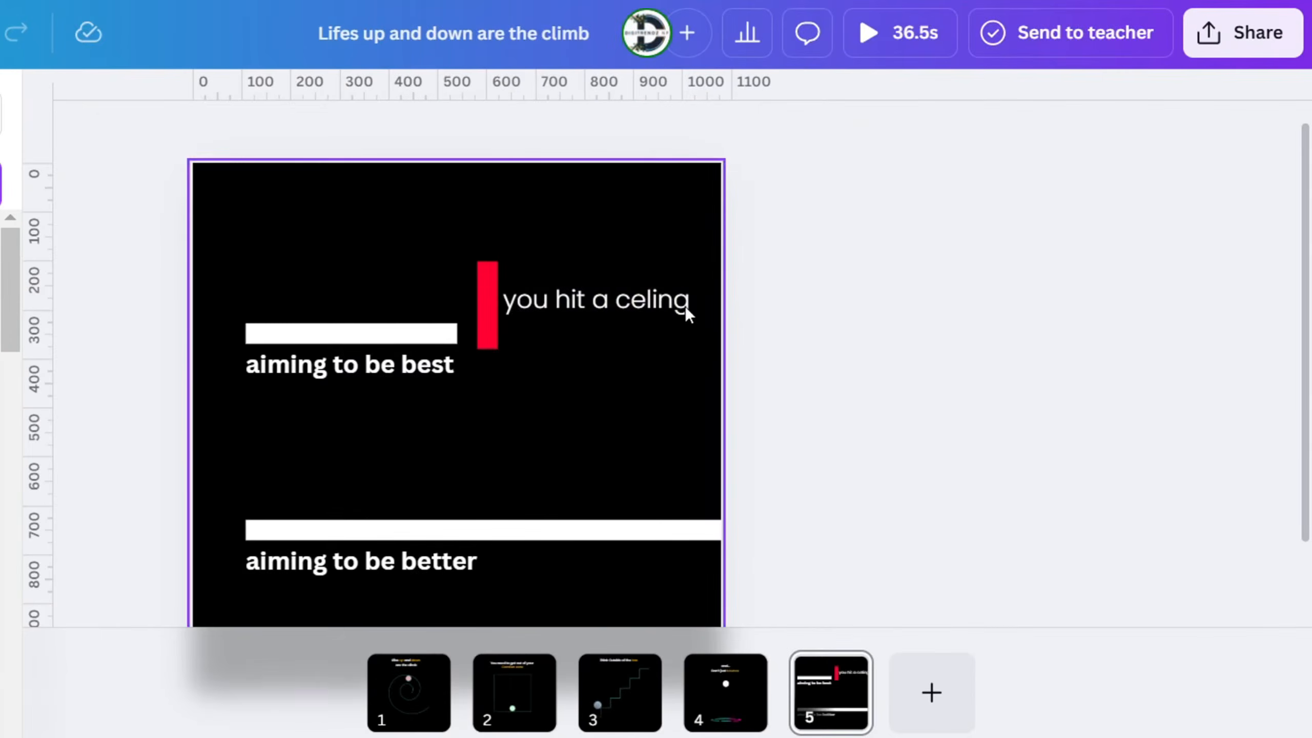
Copy the text style of "you hit a celing" onto the "aiming to be best" and "aiming to be better" captions
left_click(853, 288)
left_click(1149, 121)
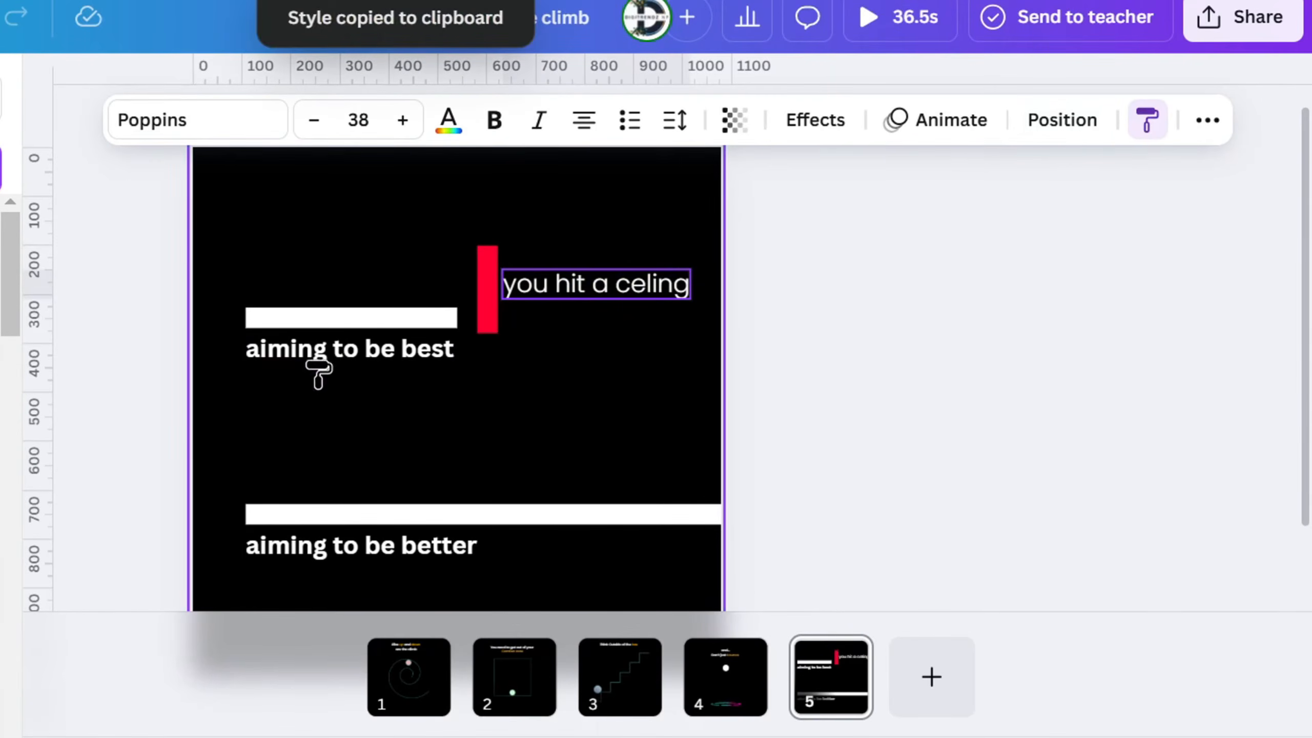
left_click(323, 366)
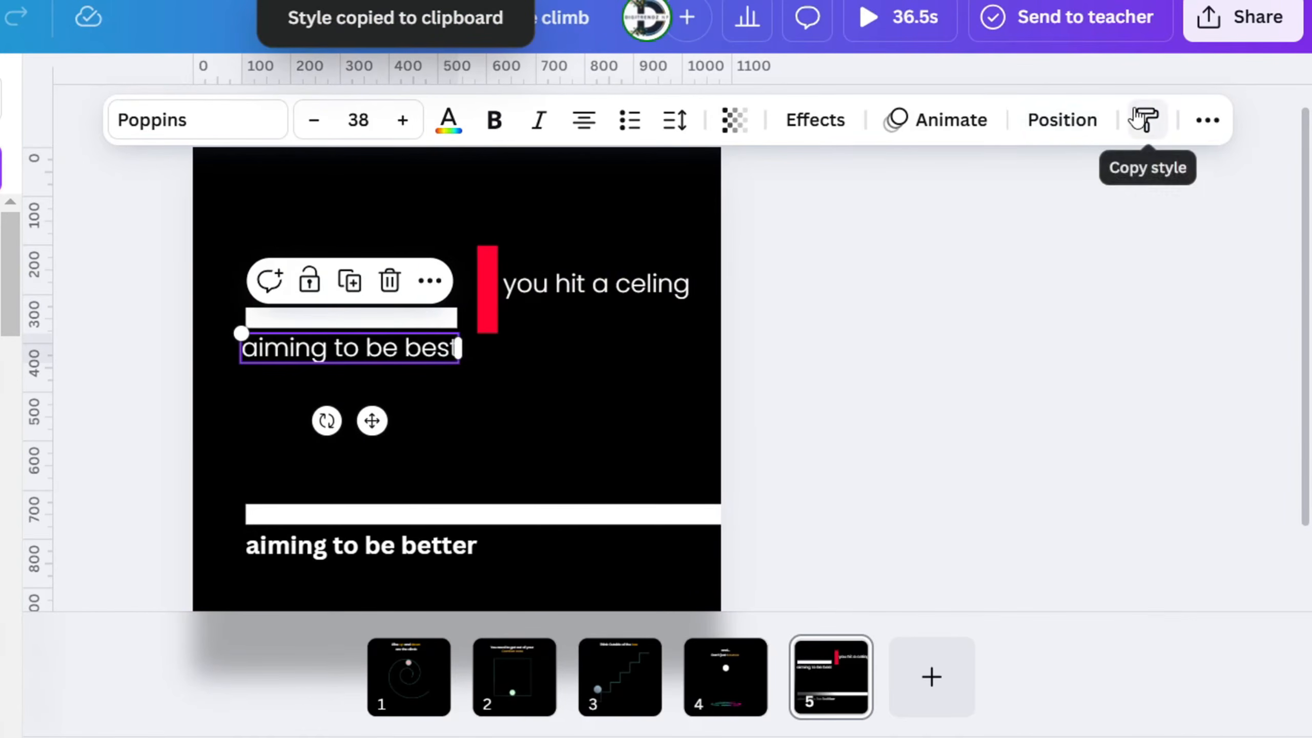
left_click(362, 546)
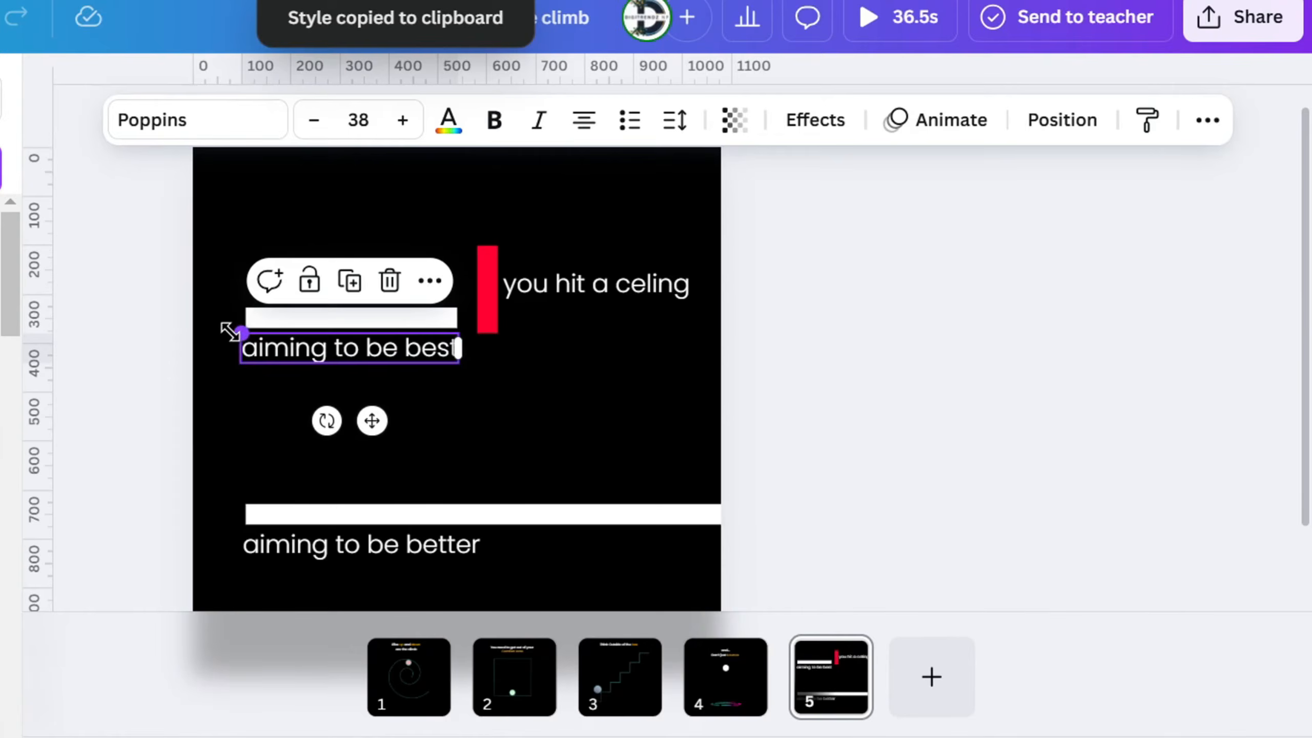
Shrink the "aiming to be best" caption to font size 34.8 and align it directly beneath the short bar
left_click_drag(228, 331, 249, 339)
left_click_drag(424, 361, 396, 362)
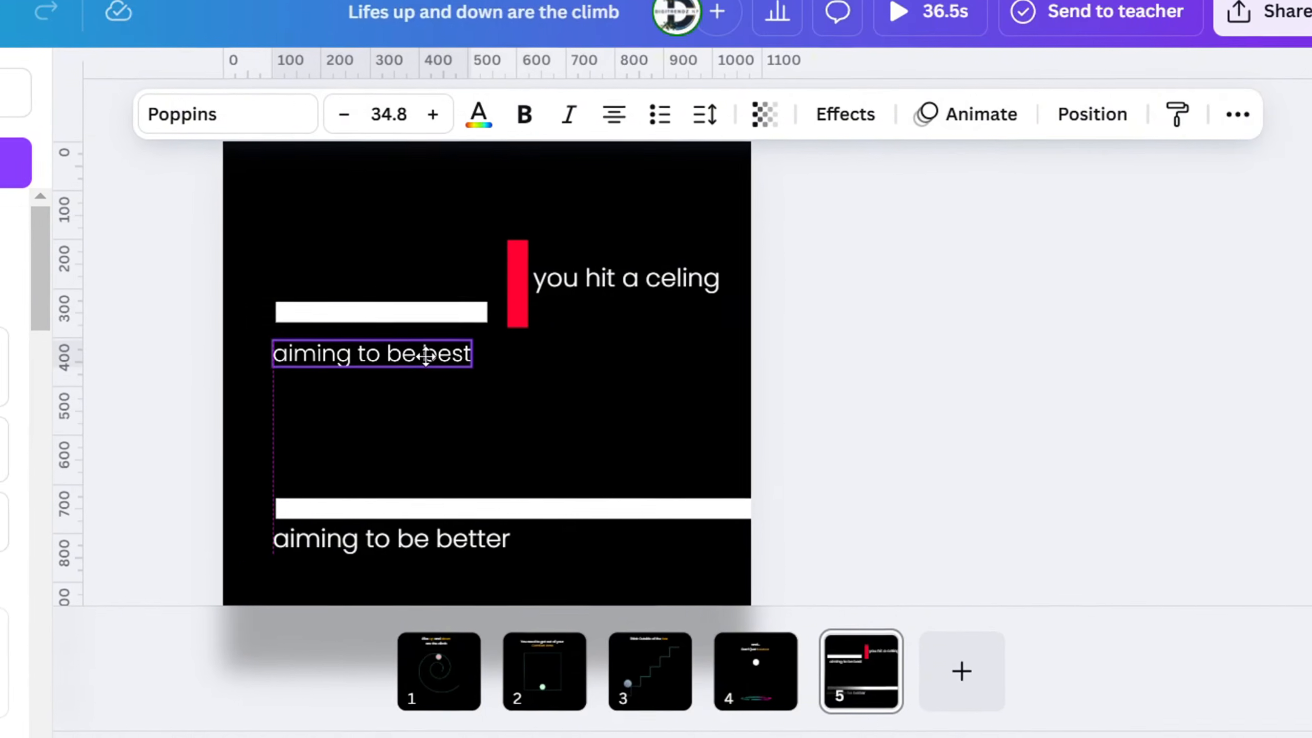
left_click_drag(592, 324, 594, 311)
Colour the words "better" and "best" in the two bar captions orange #ffb100
left_click(606, 506)
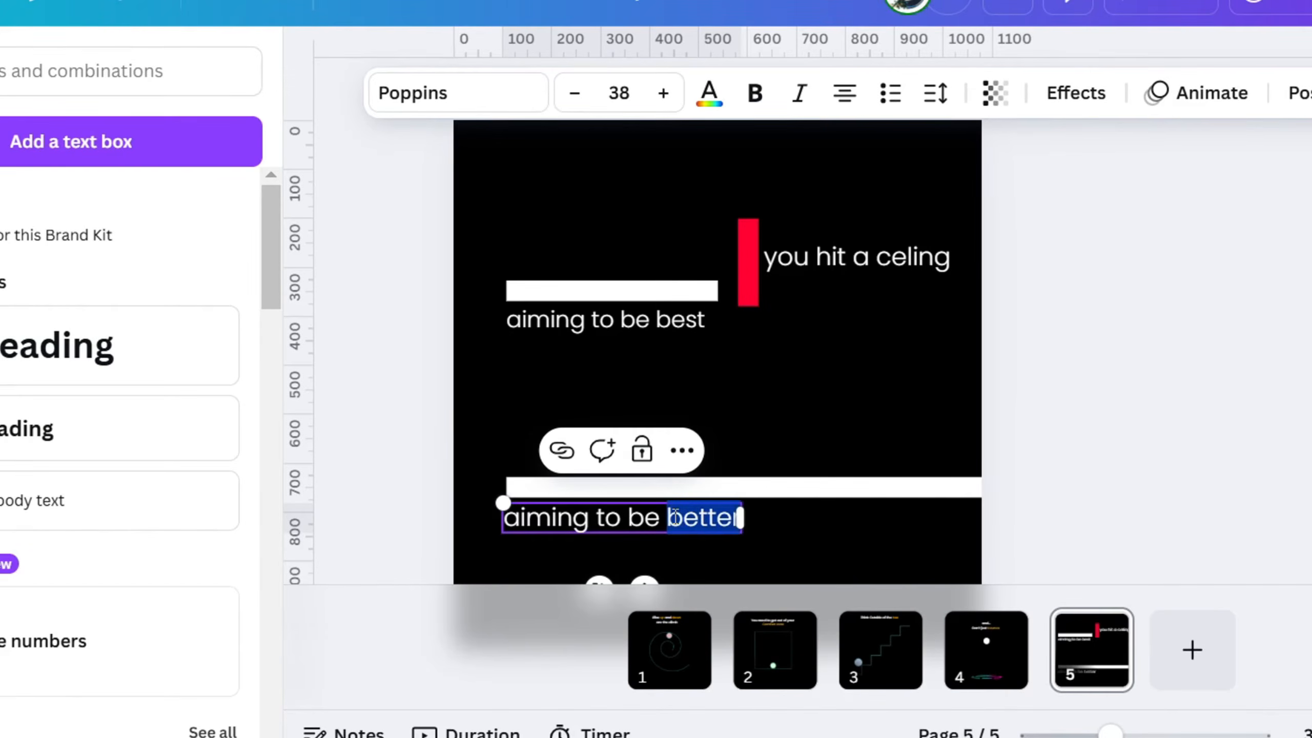
left_click(705, 96)
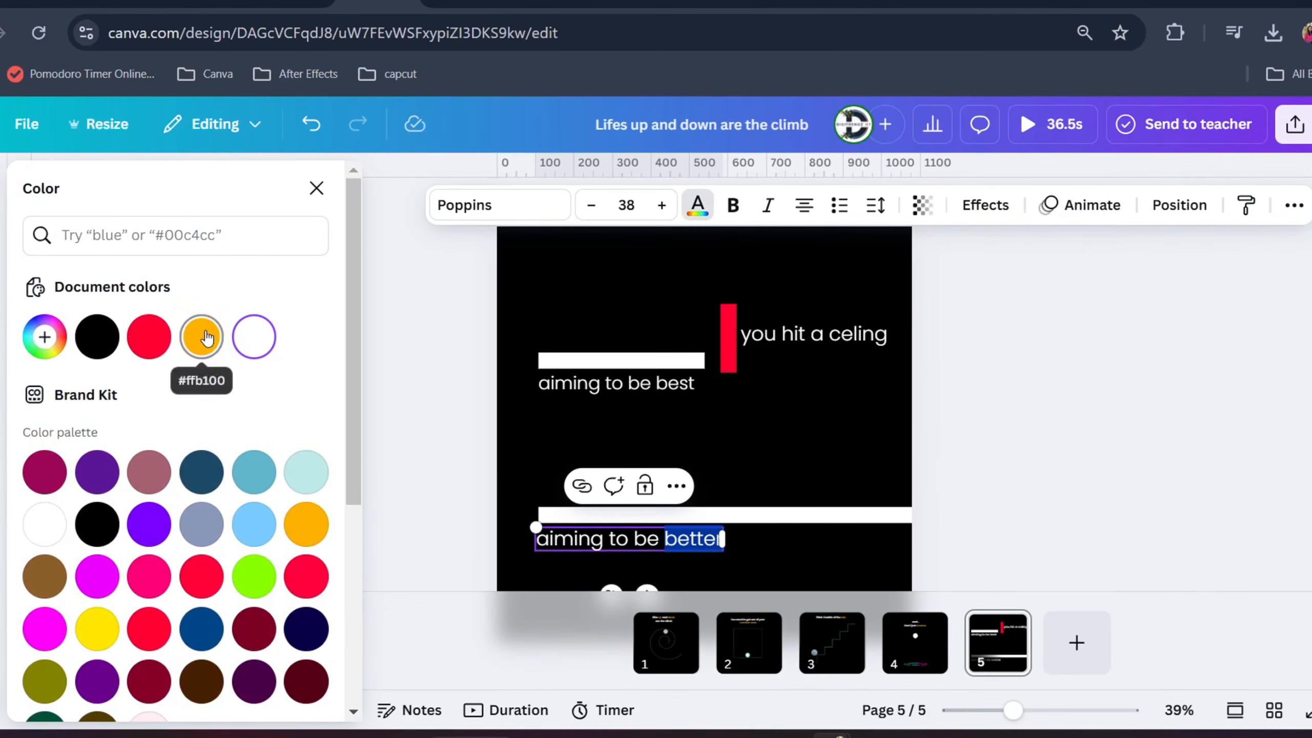
left_click(201, 337)
left_click(662, 387)
left_click(697, 205)
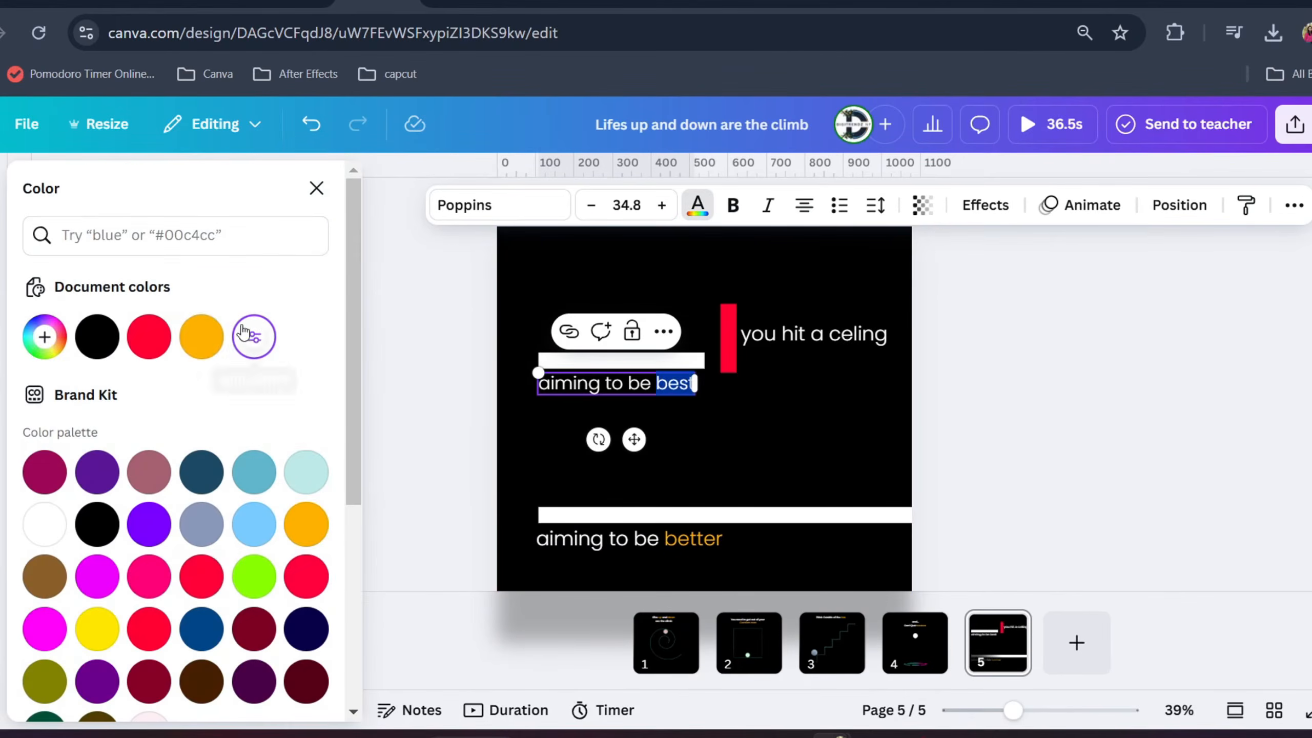
left_click(202, 337)
left_click(1047, 429)
Colour the word "hit" red in the "you hit a celing" text
left_click(804, 339)
double_click(804, 339)
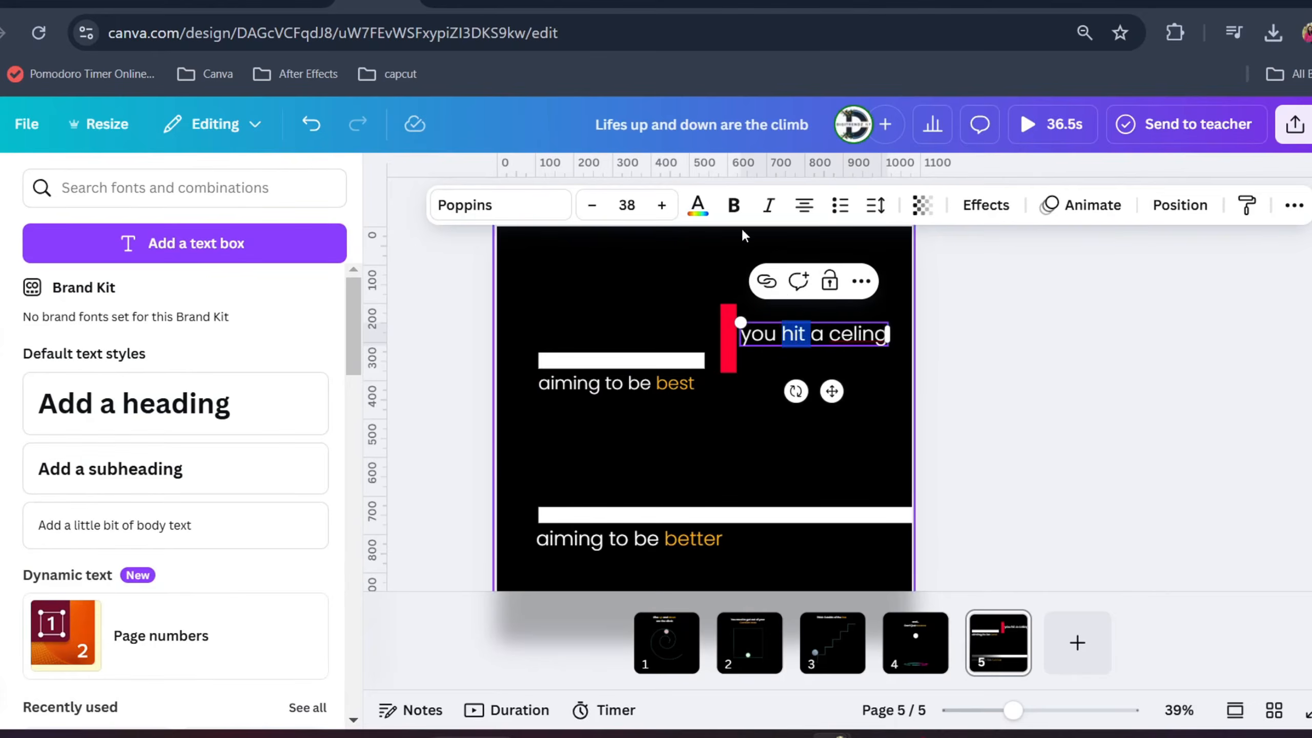
left_click(698, 205)
left_click(149, 337)
left_click(1166, 419)
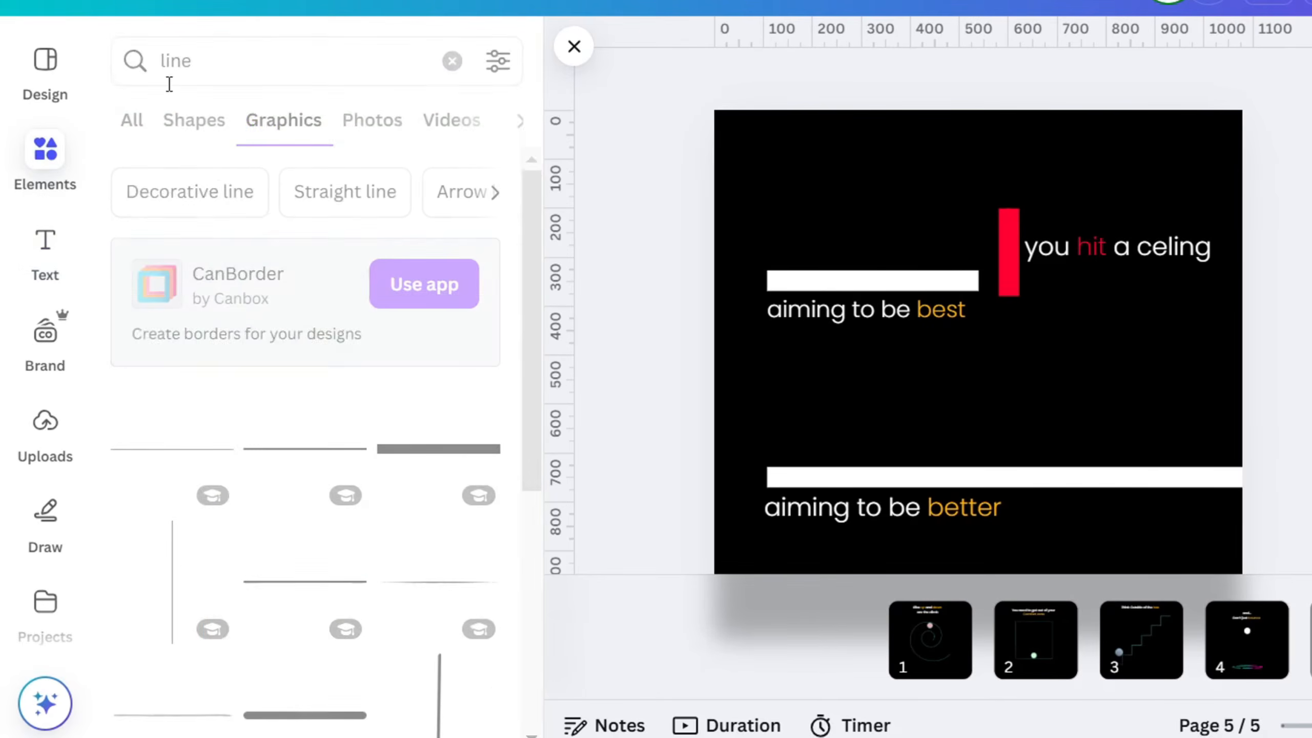
Search the graphics for "stick person" and add the animated white running figure to page 5
left_click(202, 47)
double_click(202, 48)
type("stick")
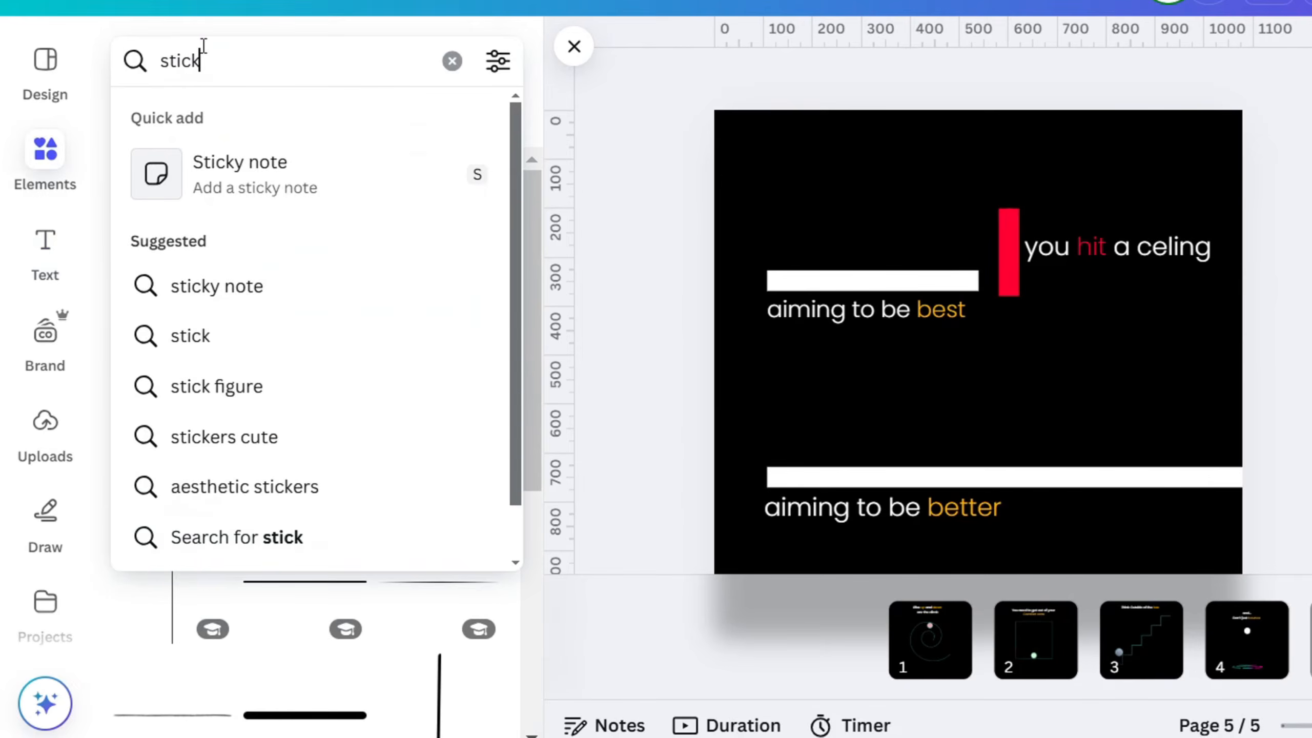
type(" person")
key("Return")
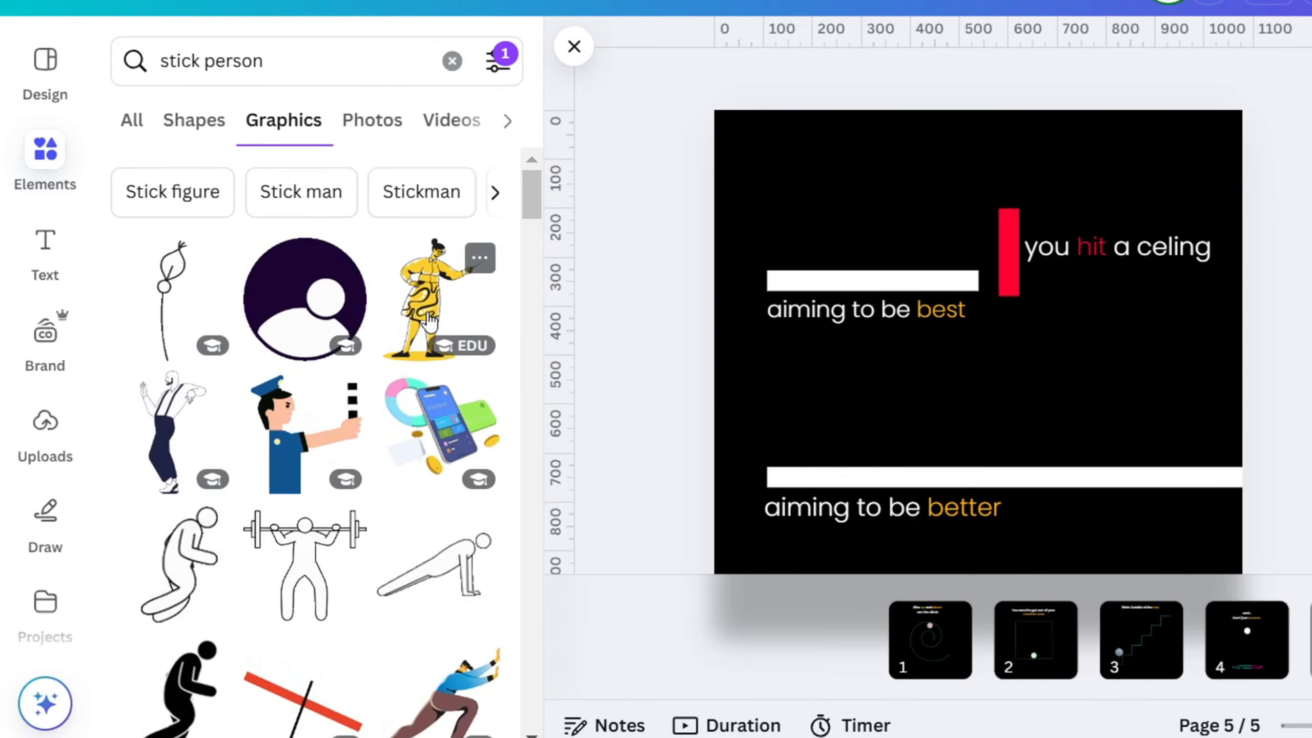
scroll(429, 321, "down", 3)
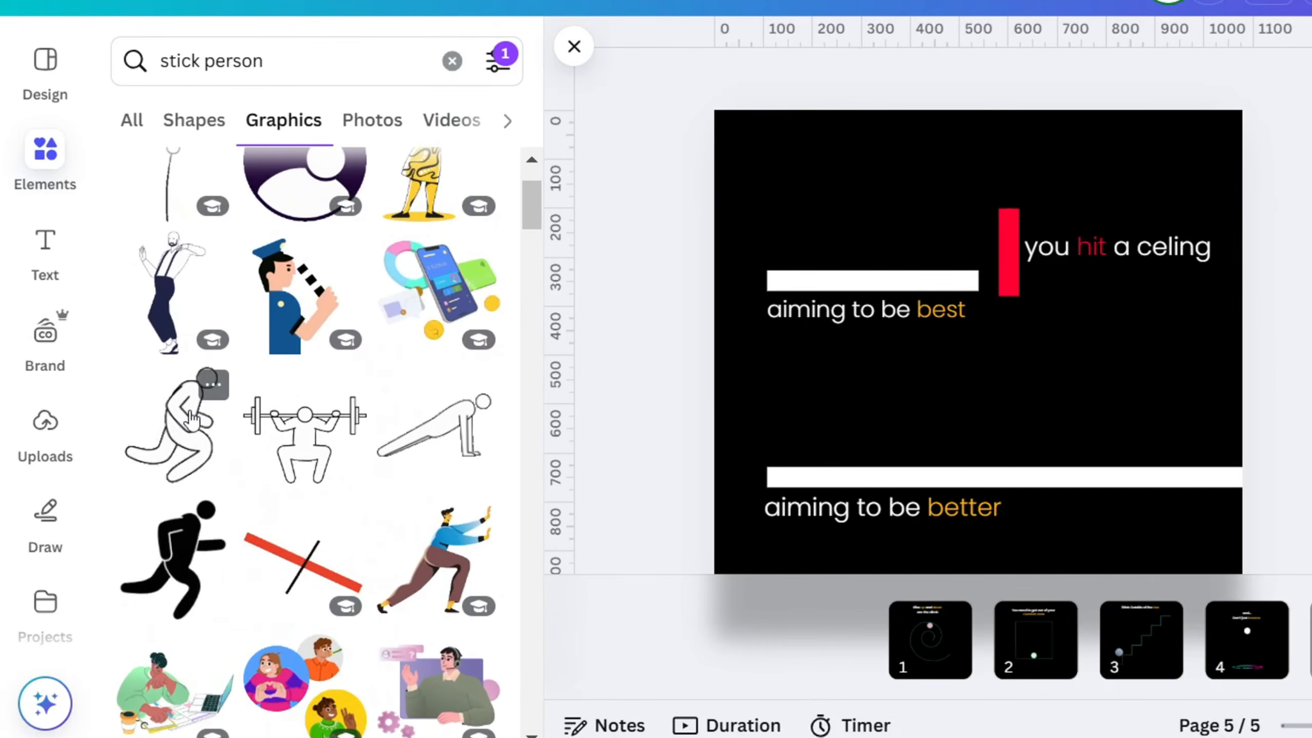
left_click(192, 419)
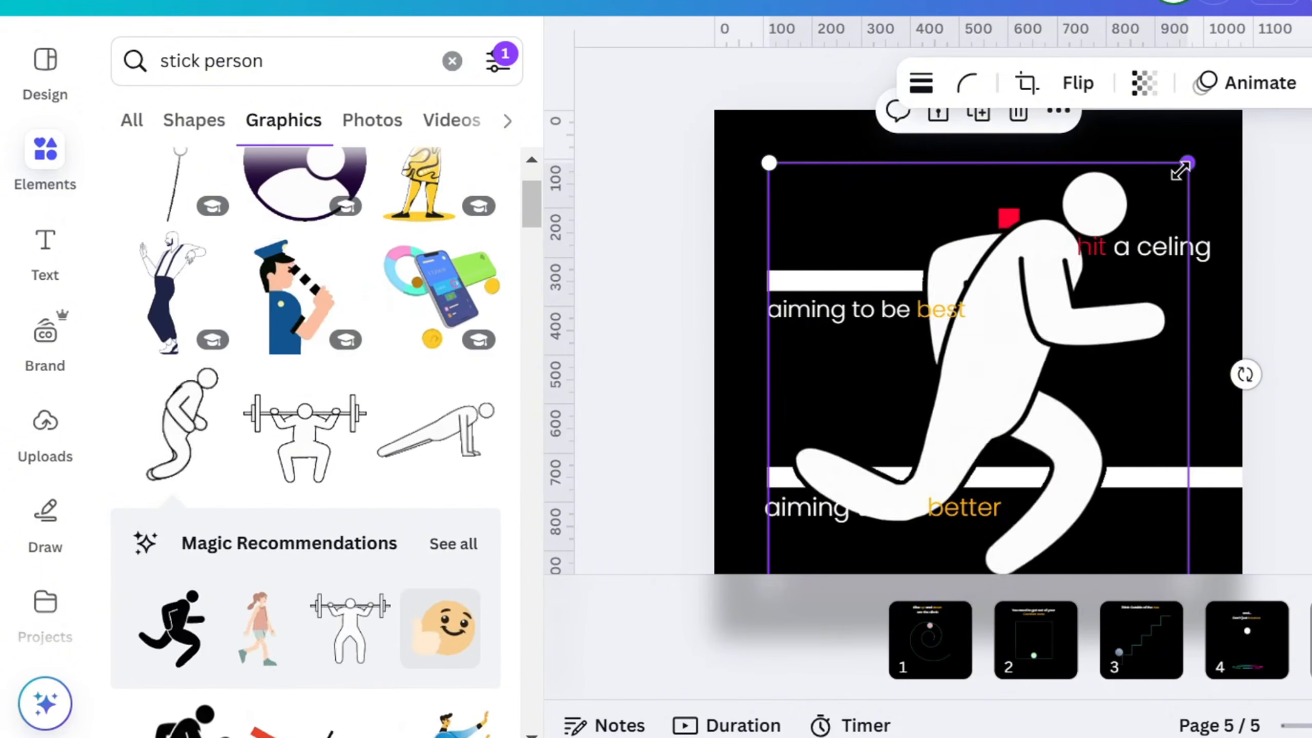
Shrink the runner to stand on the start of the short bar, and place a duplicate at the start of the long bar
left_click_drag(1180, 171, 891, 460)
left_click_drag(830, 519, 837, 196)
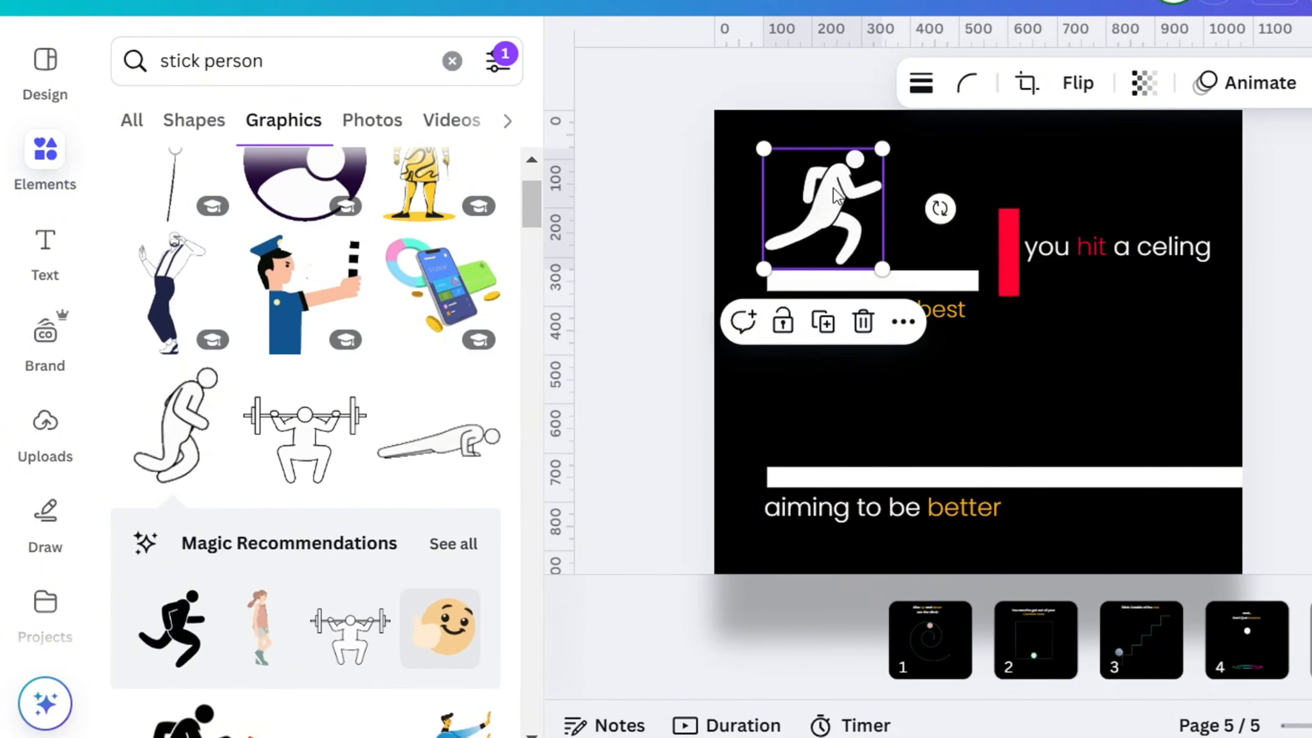
left_click_drag(882, 149, 799, 222)
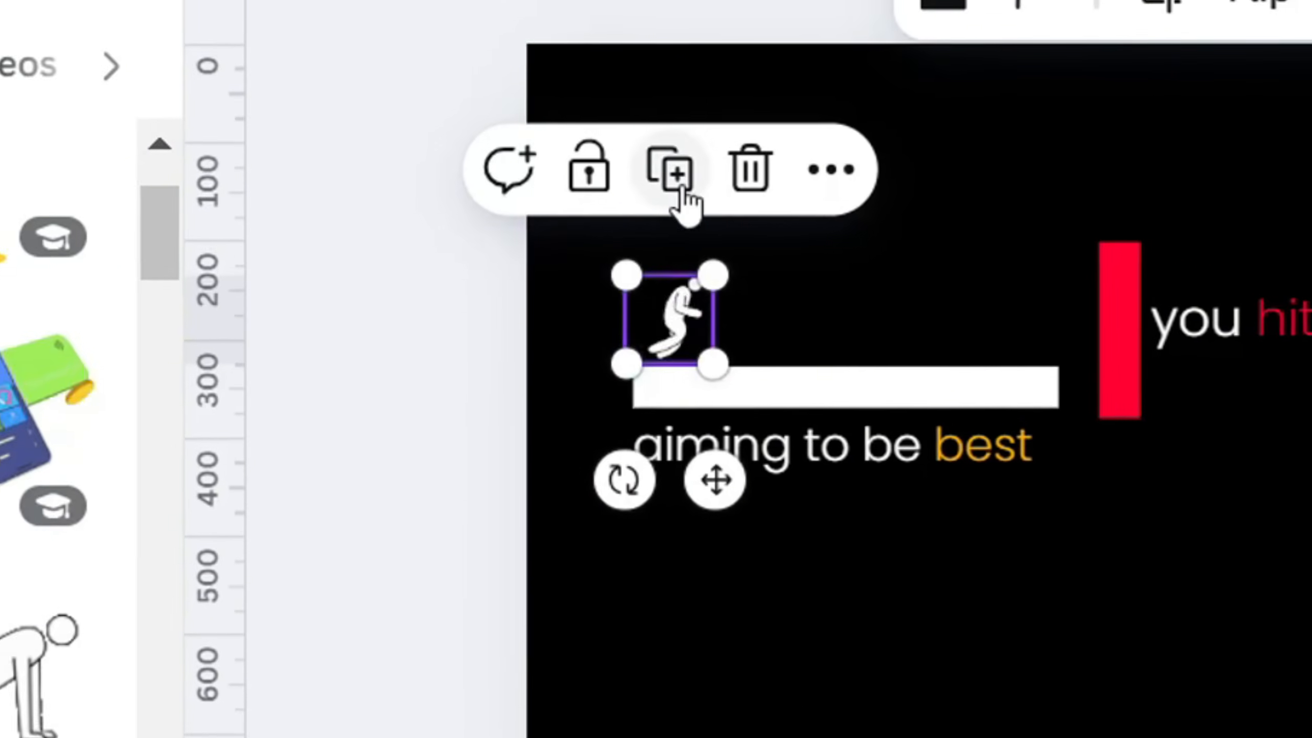
left_click(731, 171)
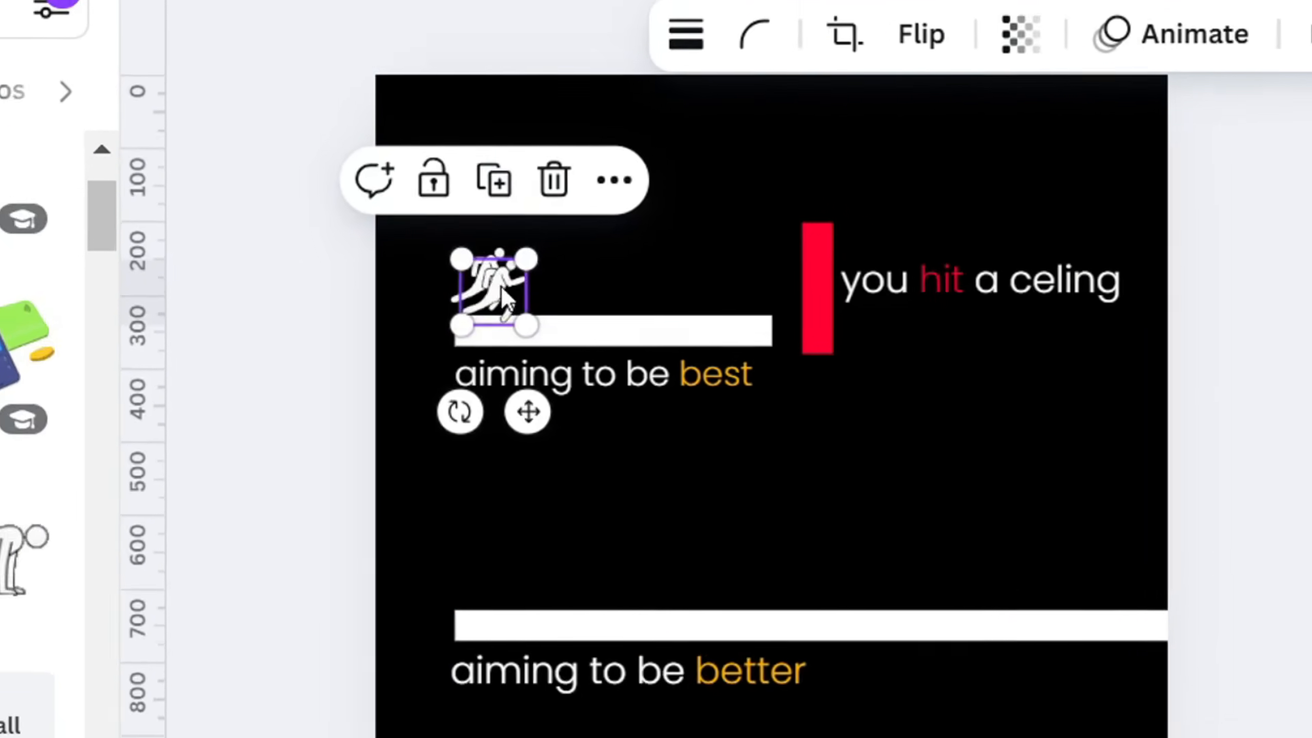
left_click_drag(501, 288, 500, 563)
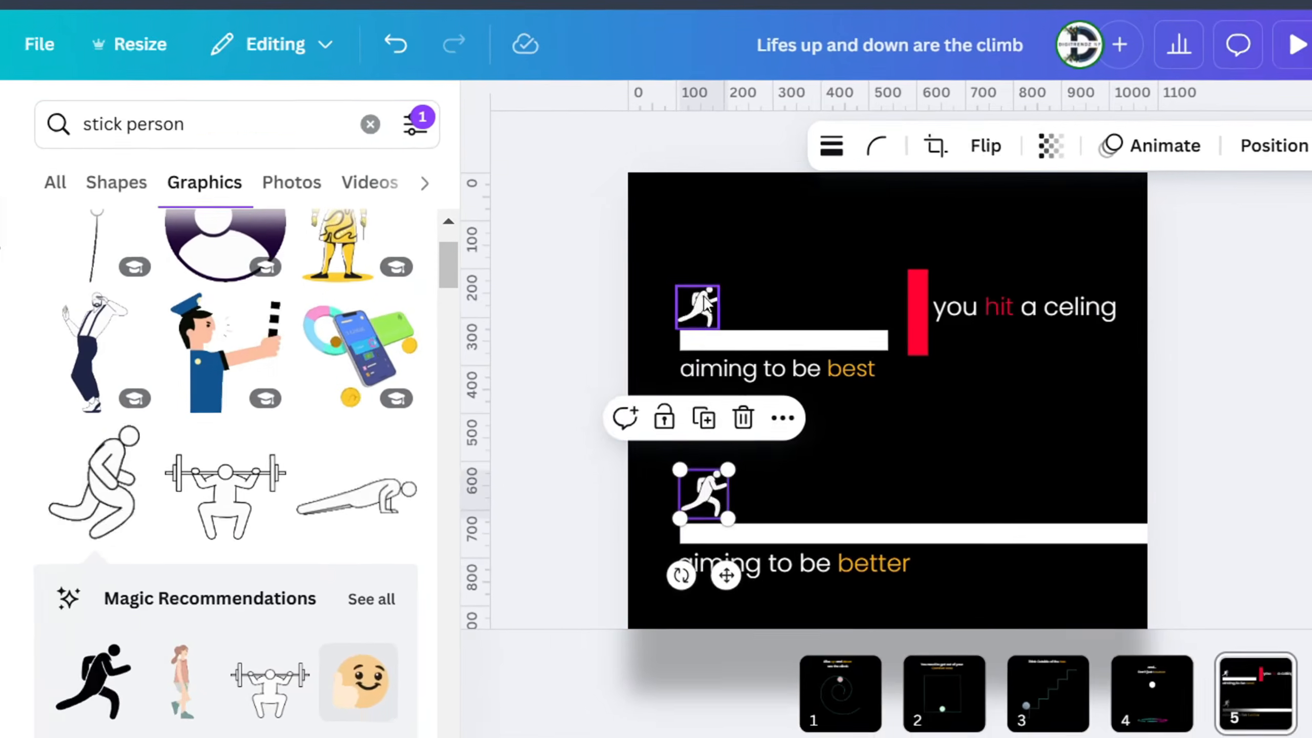
Create a custom animation that moves the upper runner straight along the short bar to its far end
left_click(707, 305)
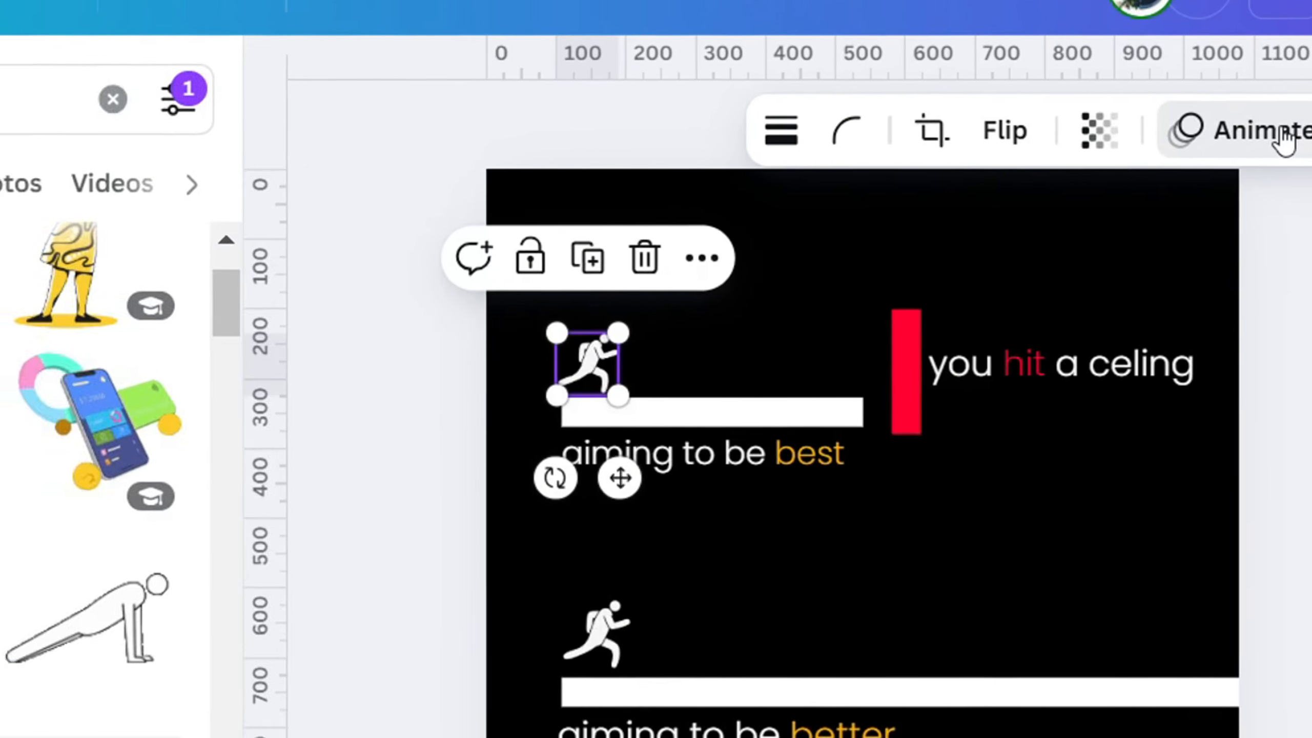
left_click(1283, 138)
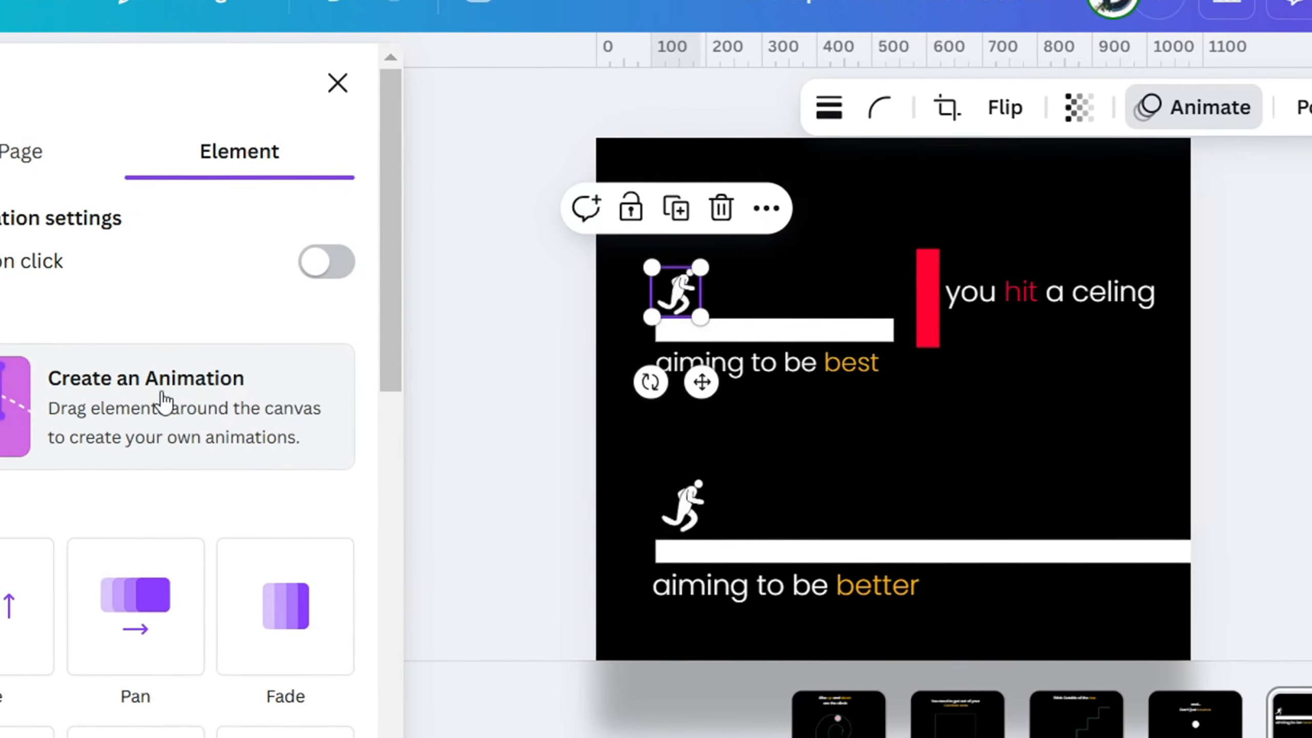
left_click(147, 398)
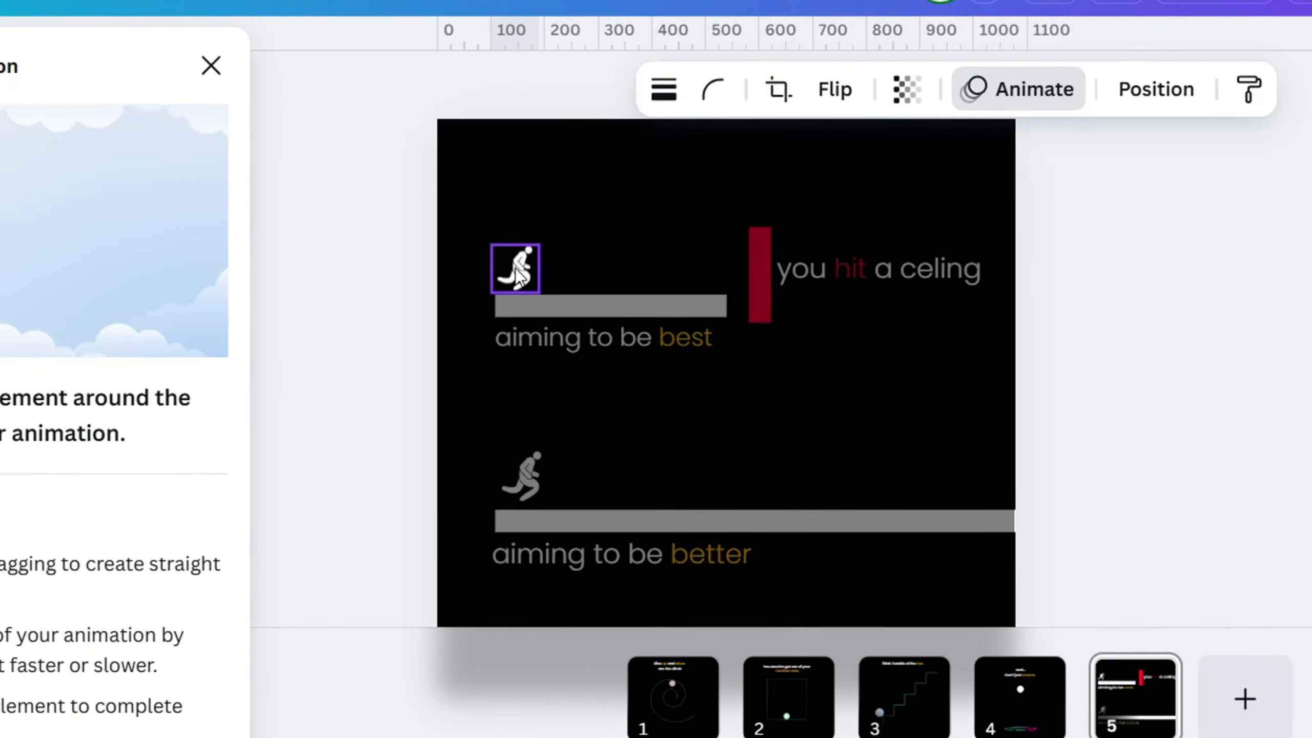
left_click_drag(514, 268, 850, 258)
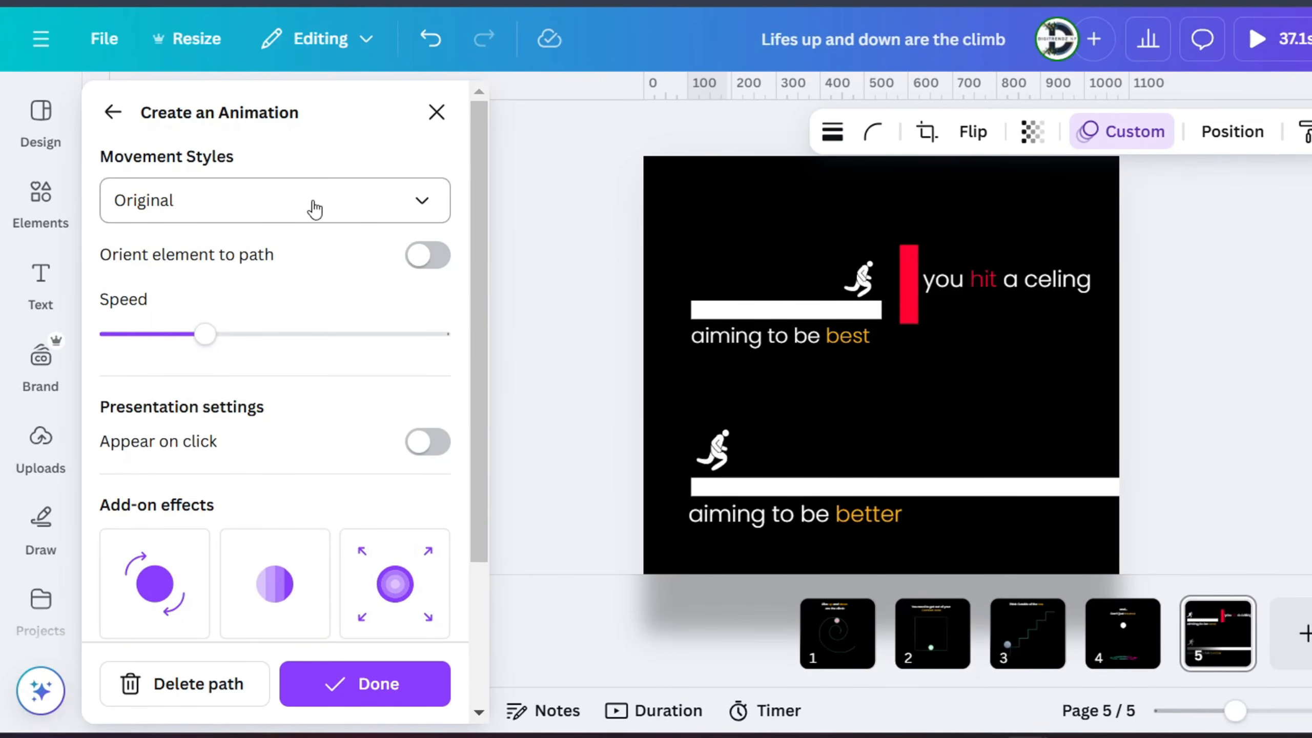
Try the Smooth movement style on the upper runner's animation path, then set it to Steady
left_click(270, 206)
left_click(176, 354)
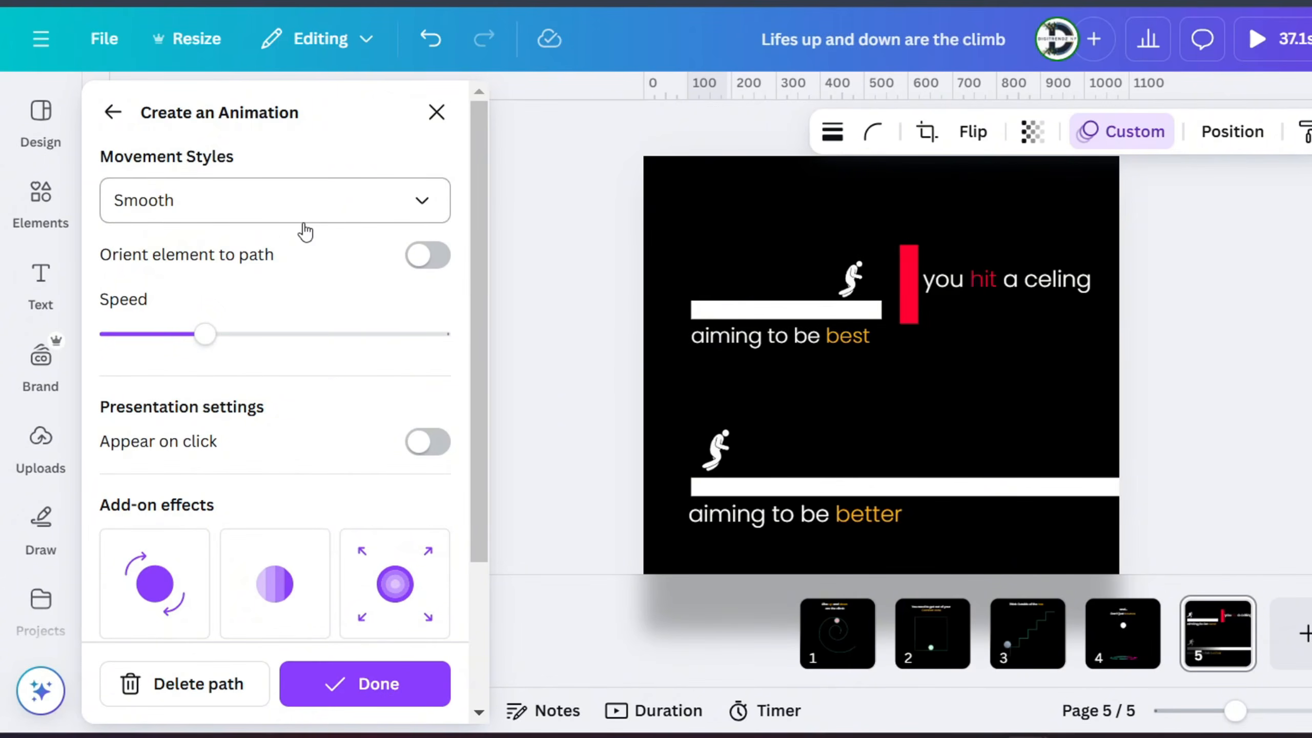
left_click(300, 221)
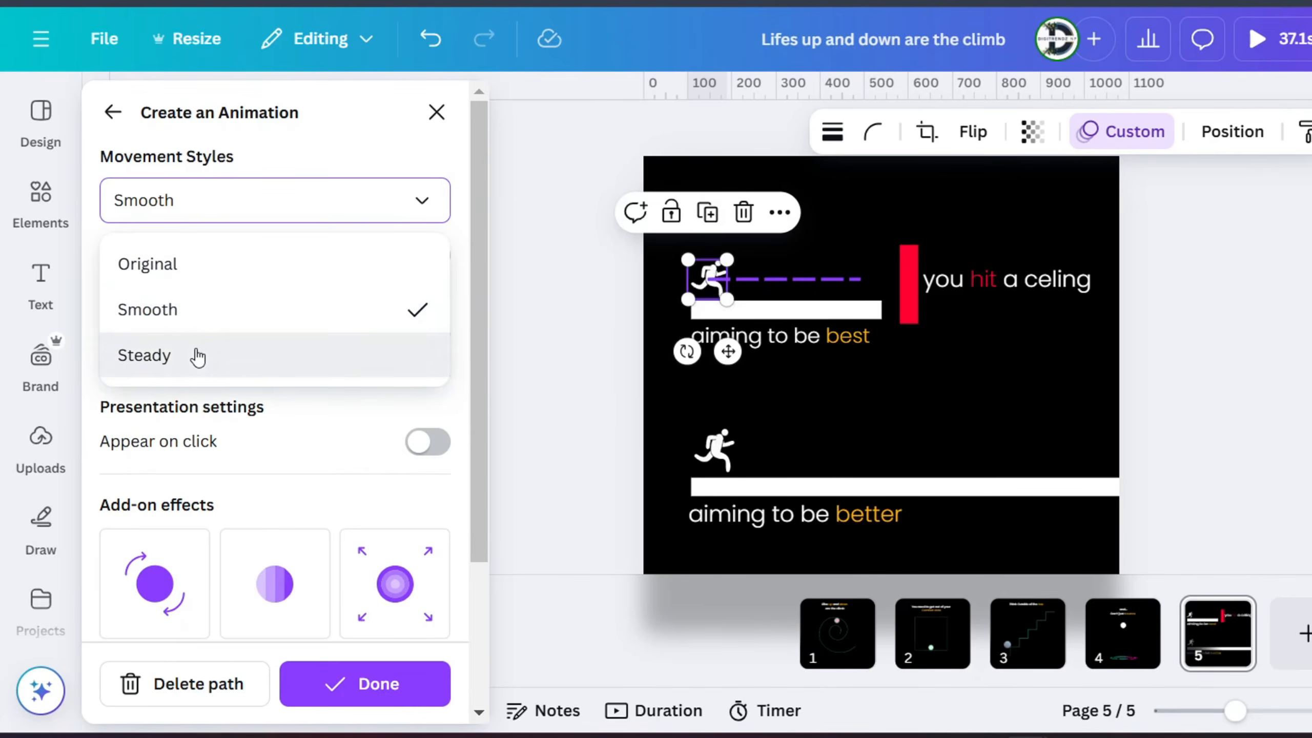
left_click(197, 356)
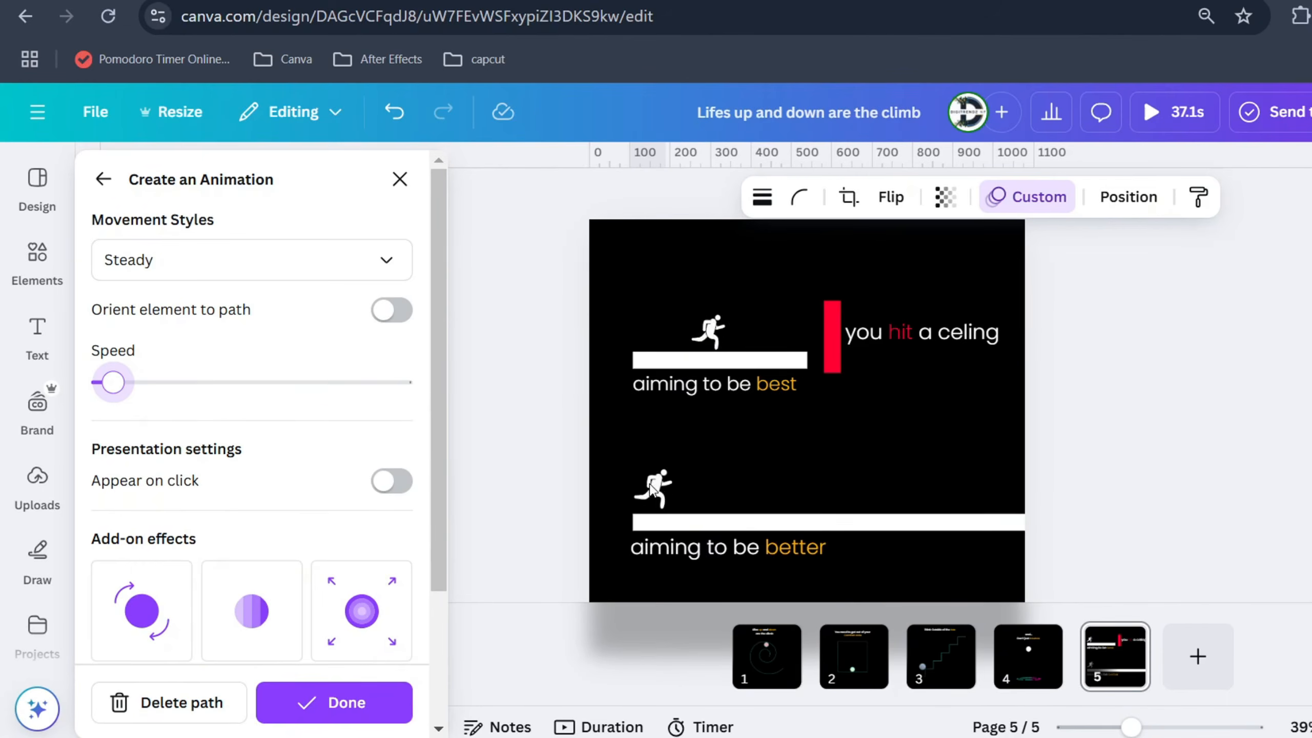
Animate the lower runner along the long bar past the page's right edge, with Steady movement and a slightly slower speed
left_click(650, 486)
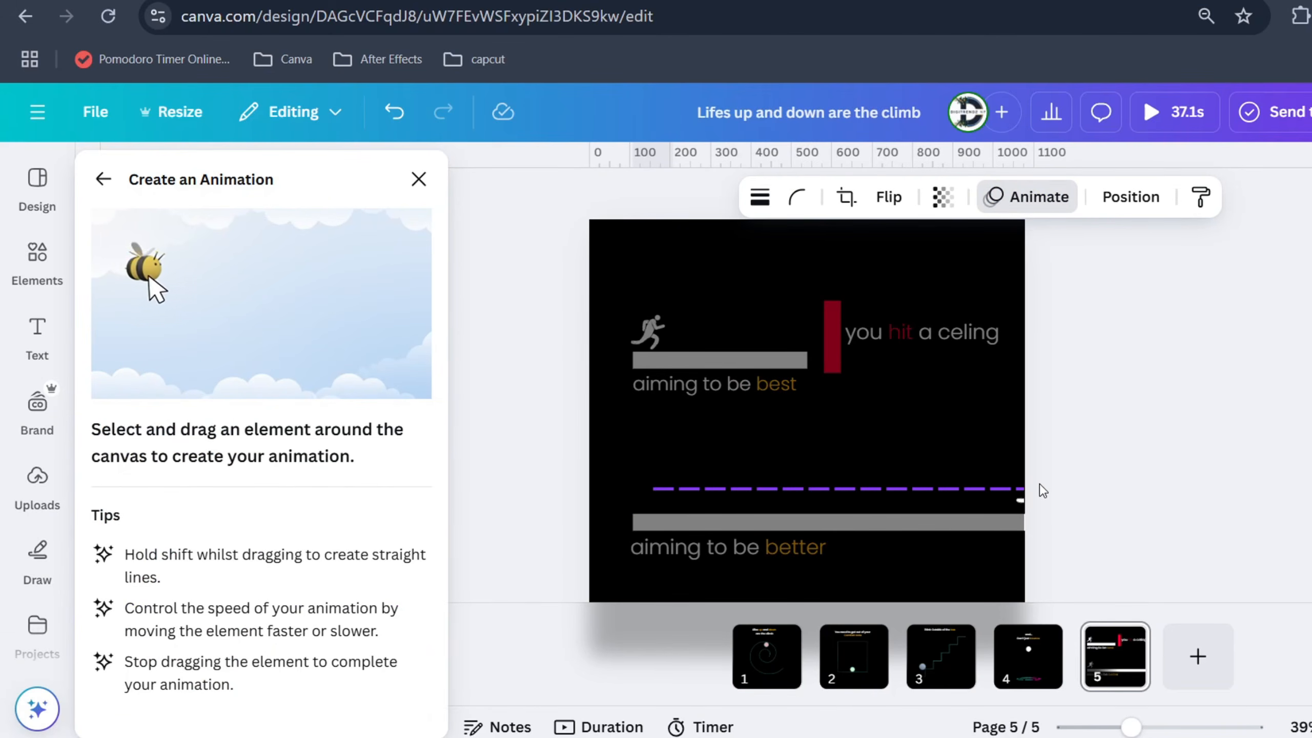
left_click_drag(1041, 485, 1040, 485)
left_click(266, 282)
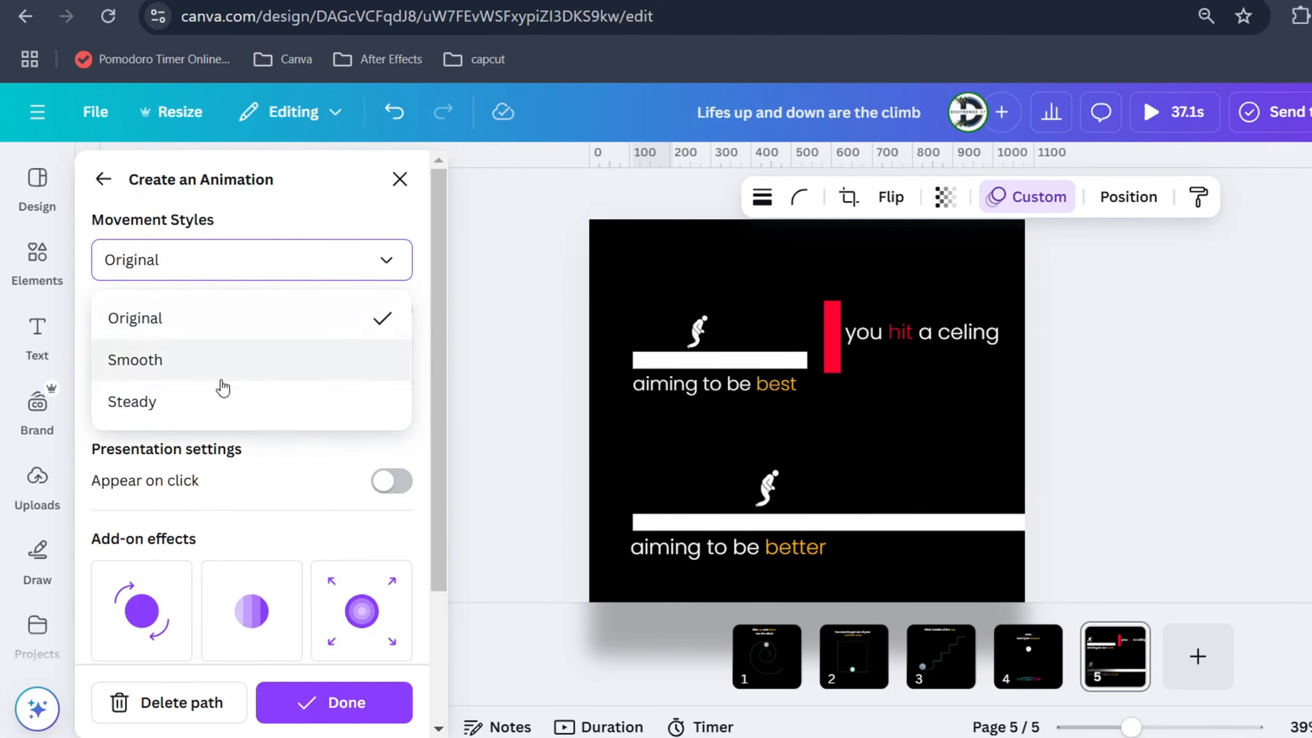
left_click(190, 403)
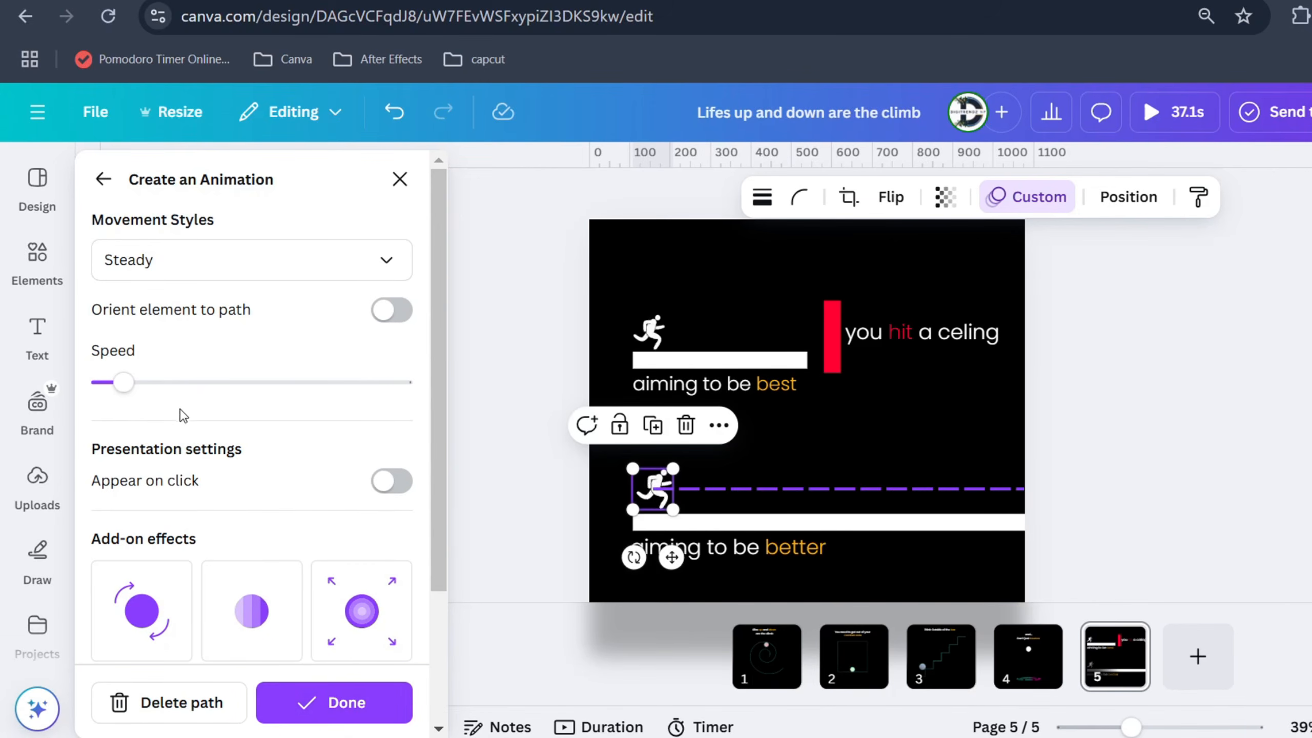
left_click_drag(122, 387, 111, 385)
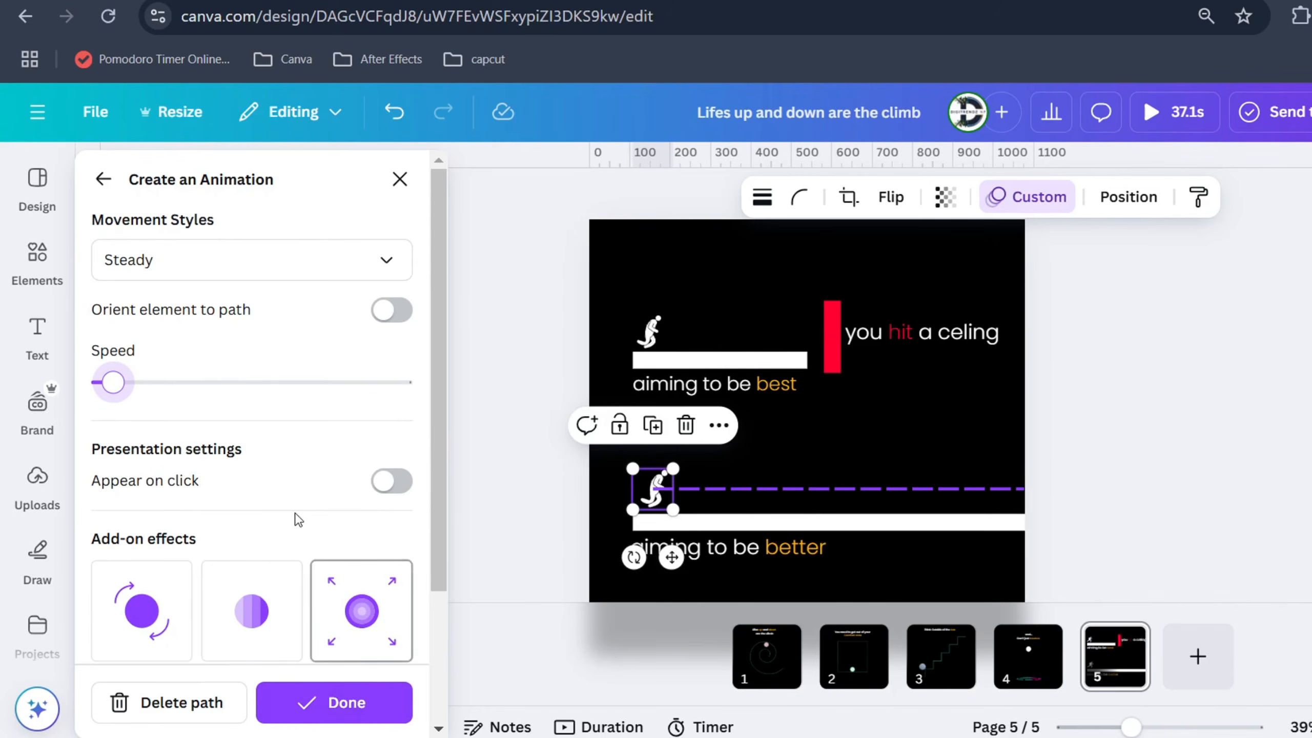
scroll(299, 519, "down", 2)
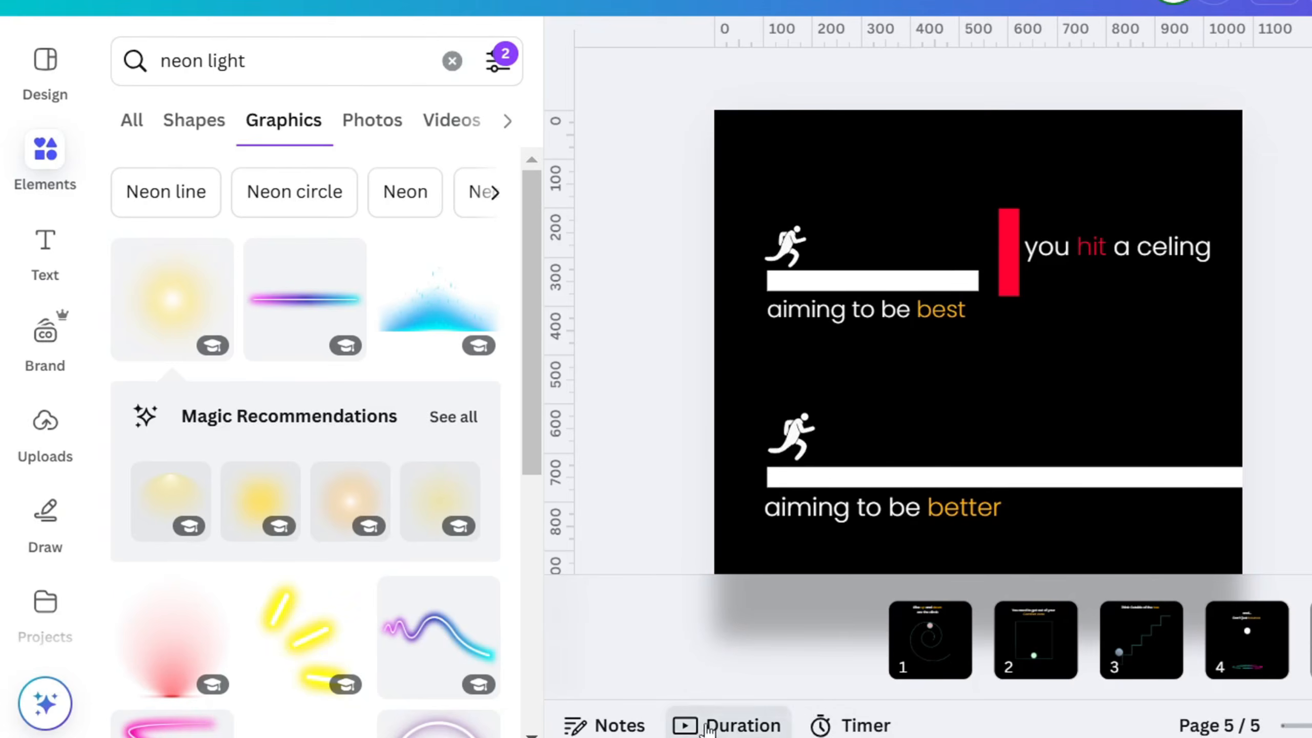
Open the duration timeline with the whole "Don't just bounce" page in view
left_click(708, 727)
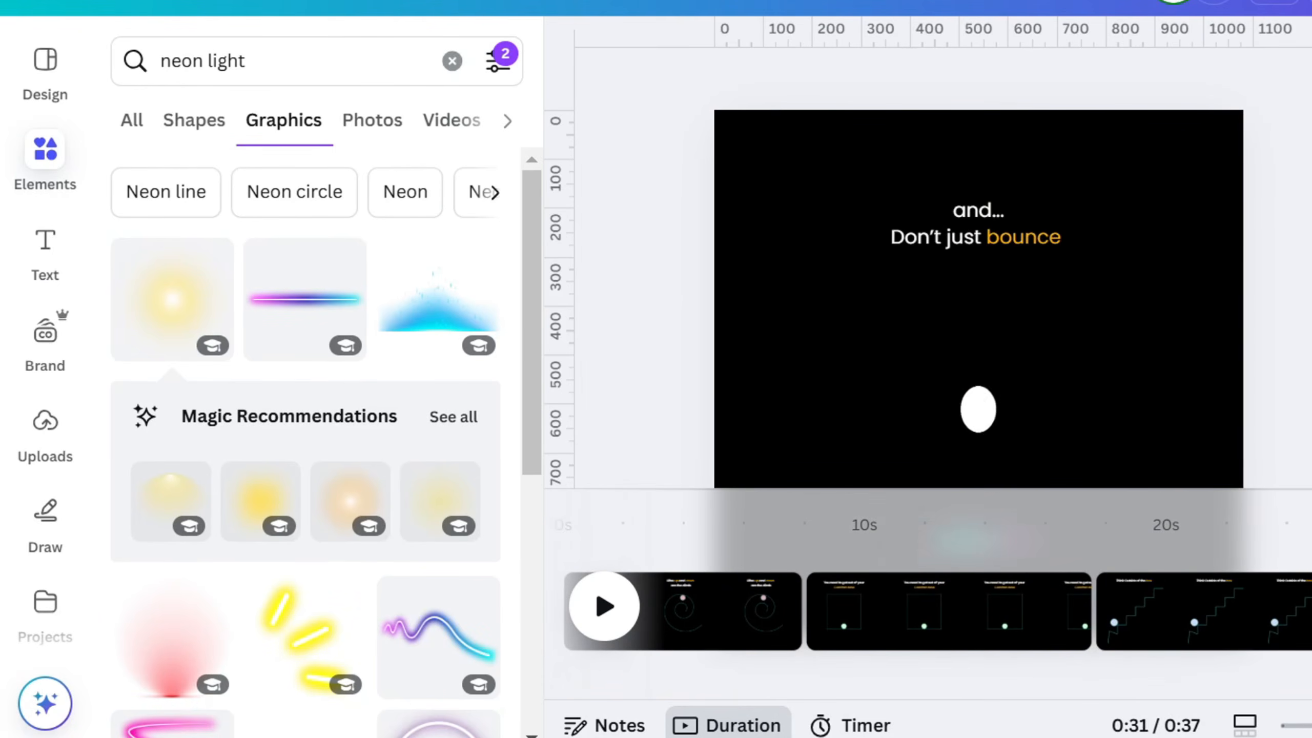
scroll(979, 269, "down", 1)
scroll(979, 269, "down", 4)
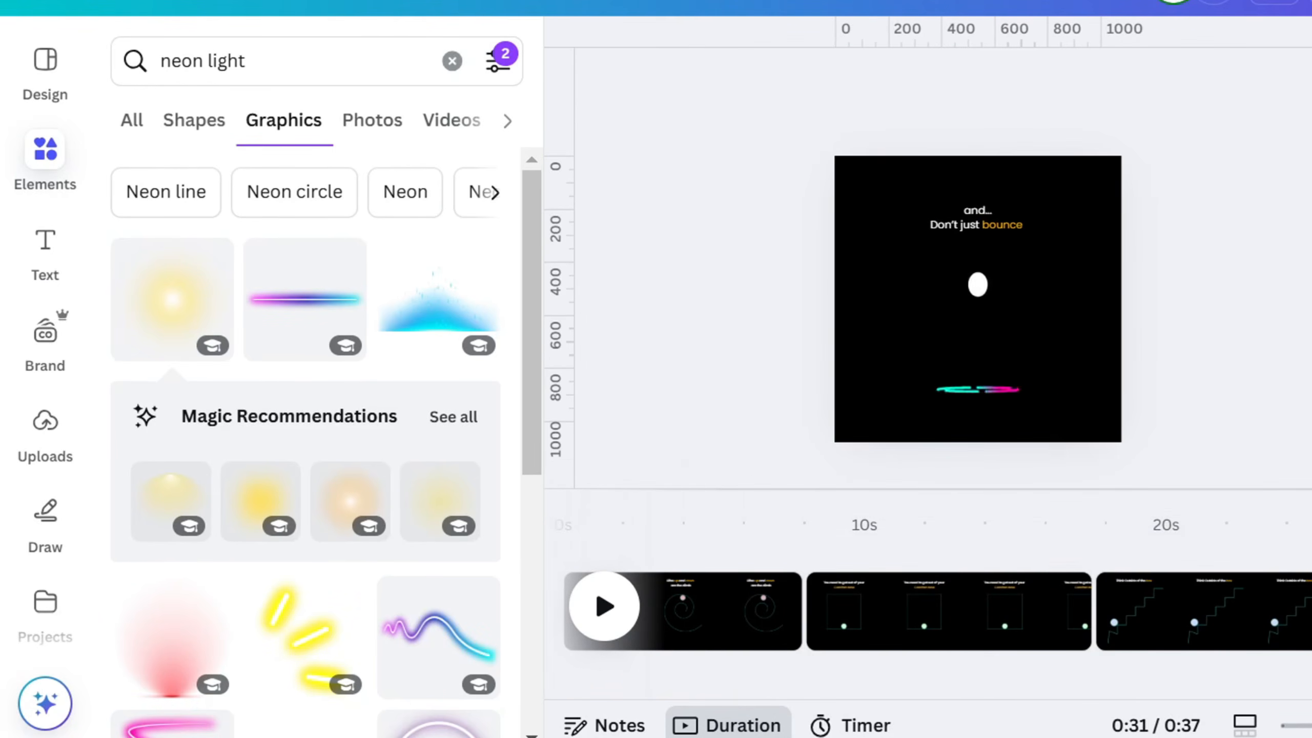